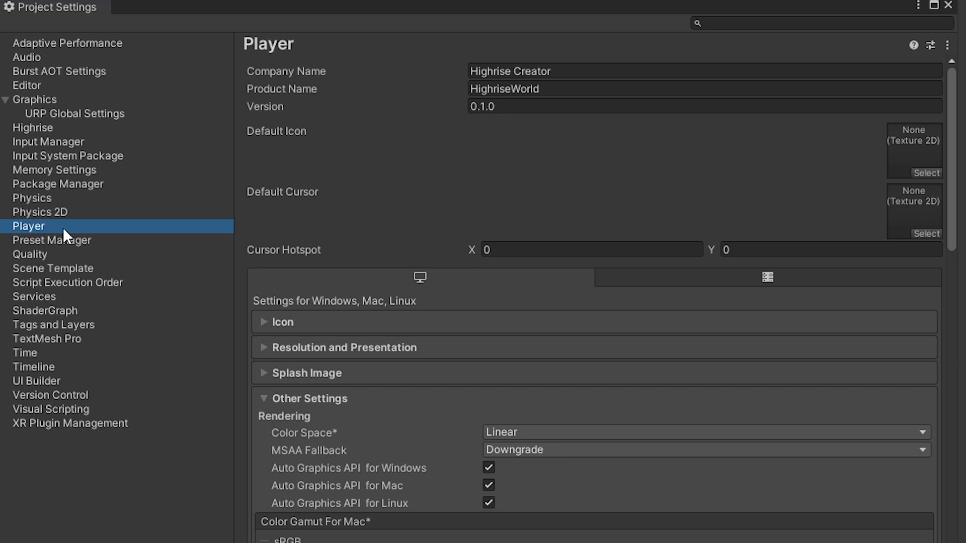
# Choose Linear as the Player's rendering color space and close the project settings.
pyautogui.scroll(-2, 352, 302)
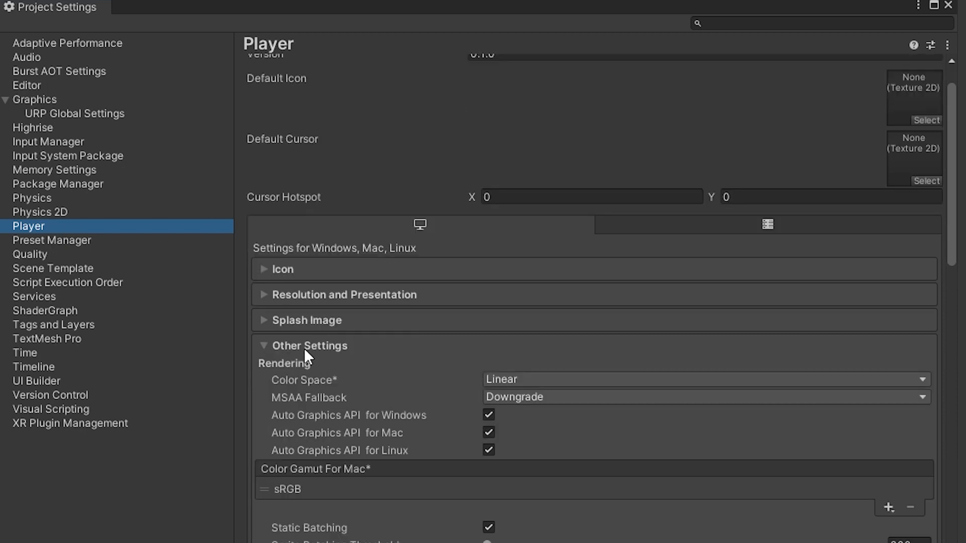
pyautogui.click(514, 380)
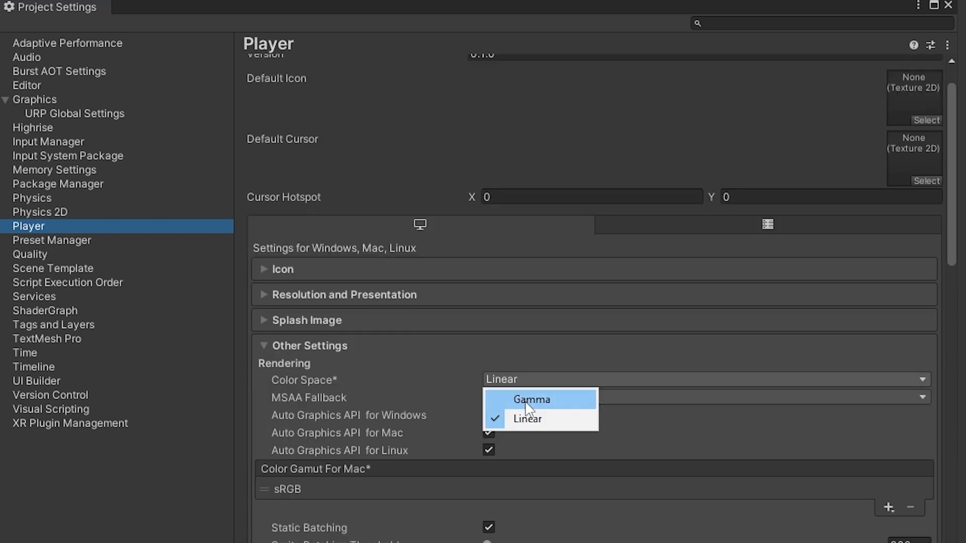
pyautogui.click(527, 421)
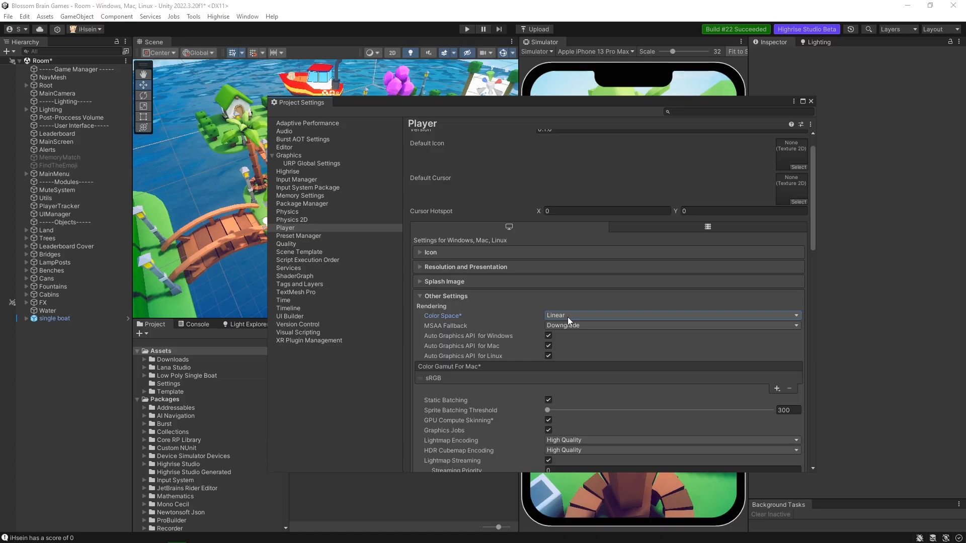
pyautogui.click(810, 101)
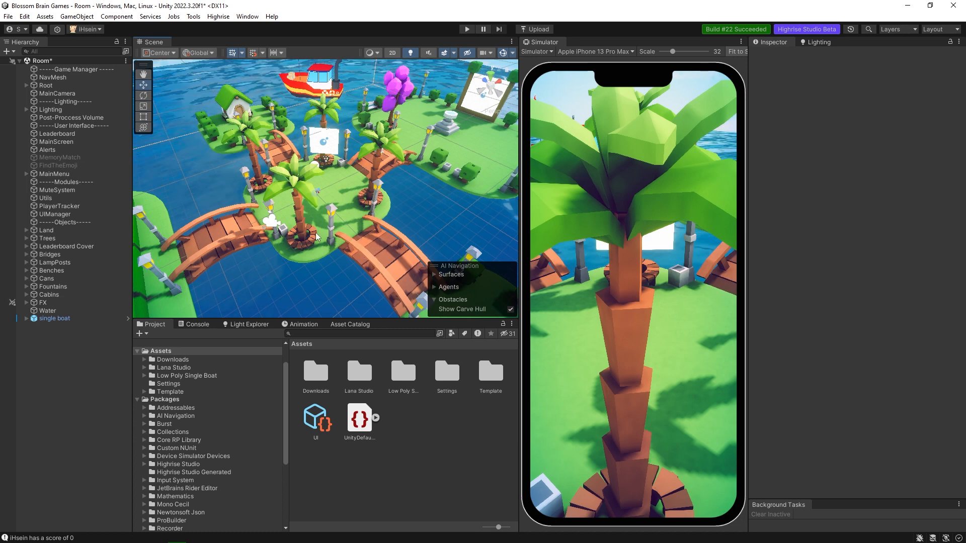
# Select the Directional Light inside the Lighting group and frame it in the scene, with the surrounding island in view.
pyautogui.click(27, 109)
pyautogui.click(79, 131)
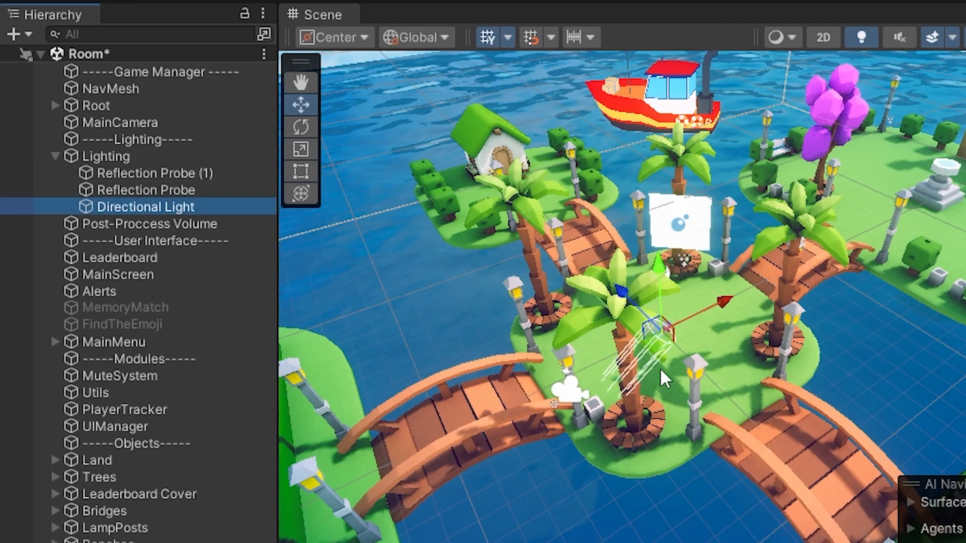
pyautogui.press('f')
pyautogui.scroll(-8, 809, 370)
pyautogui.keyDown('alt'); pyautogui.moveTo(747, 330); pyautogui.dragTo(695, 372); pyautogui.keyUp('alt')
pyautogui.keyDown('alt'); pyautogui.moveTo(450, 339); pyautogui.dragTo(520, 351); pyautogui.keyUp('alt')
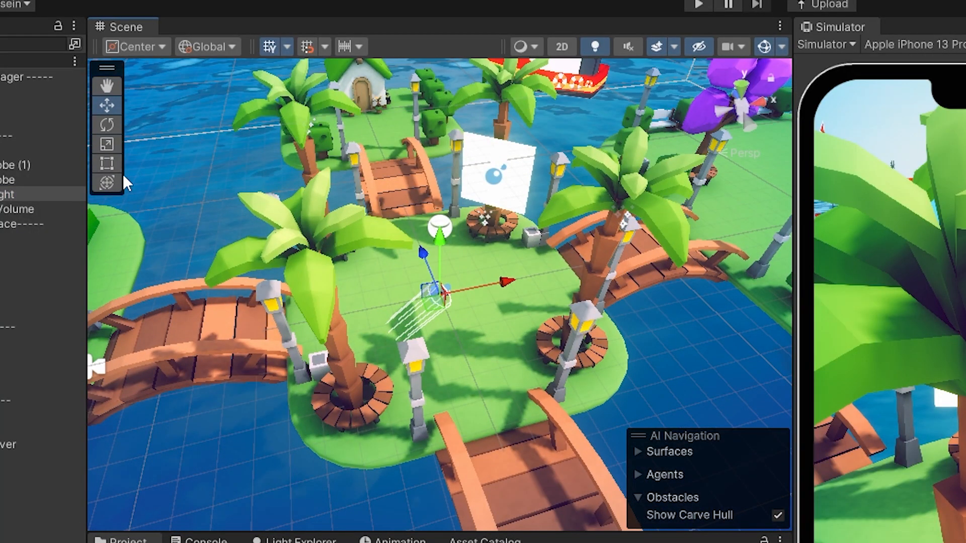
# Try rotating the Directional Light to about -108 on Y, and undo the rotation.
pyautogui.click(107, 126)
pyautogui.moveTo(451, 358); pyautogui.dragTo(516, 401)
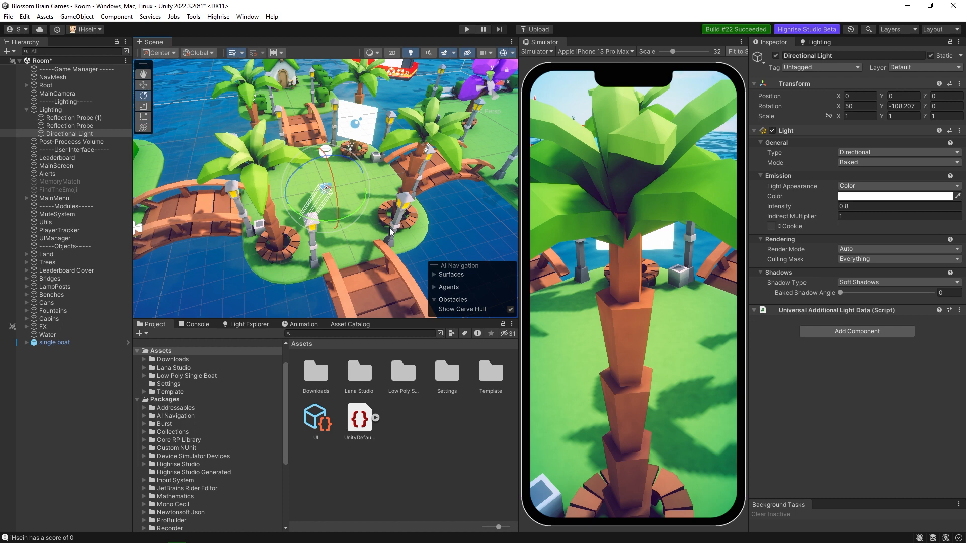
pyautogui.hotkey('ctrl', 'z')
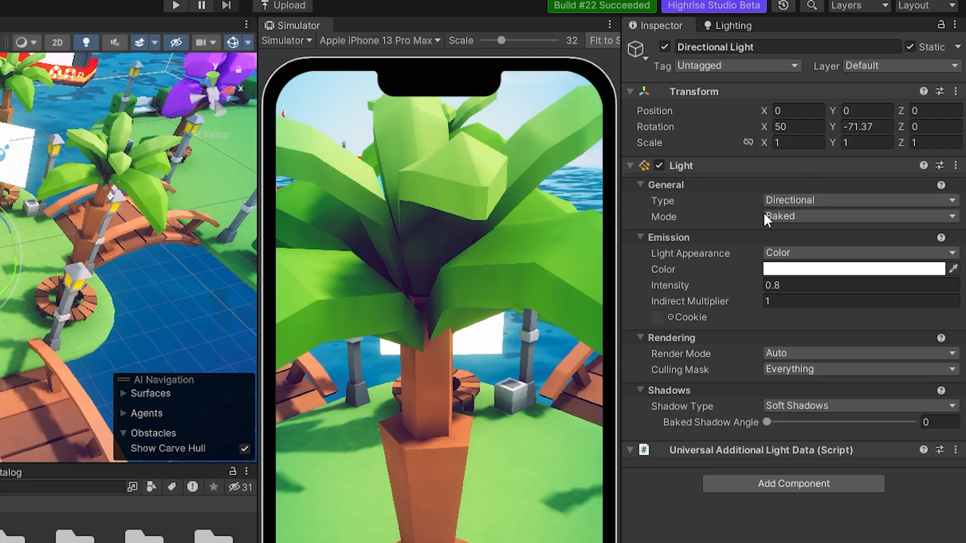
# Try Realtime mode on the Directional Light with a slight rotation, undo the rotation, and return the mode to Baked.
pyautogui.click(661, 201)
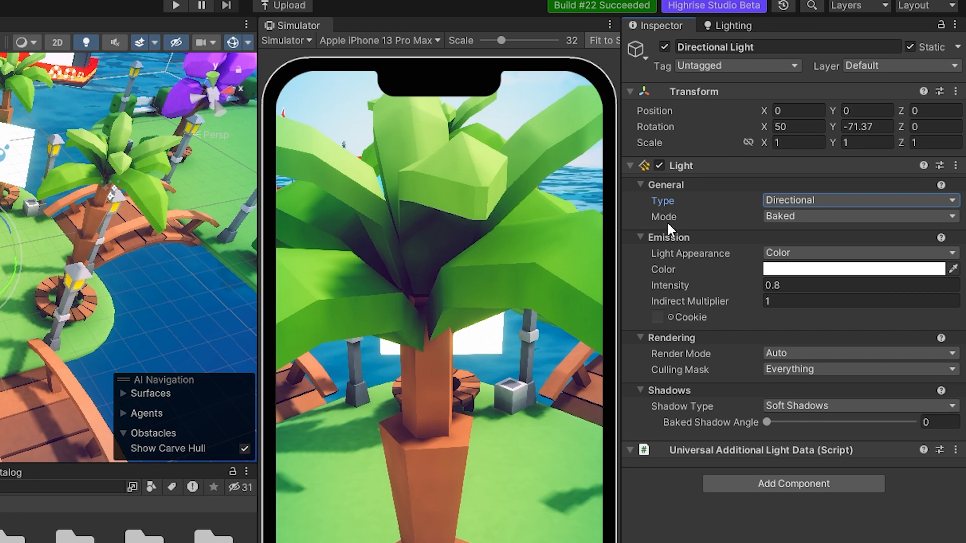
pyautogui.click(785, 216)
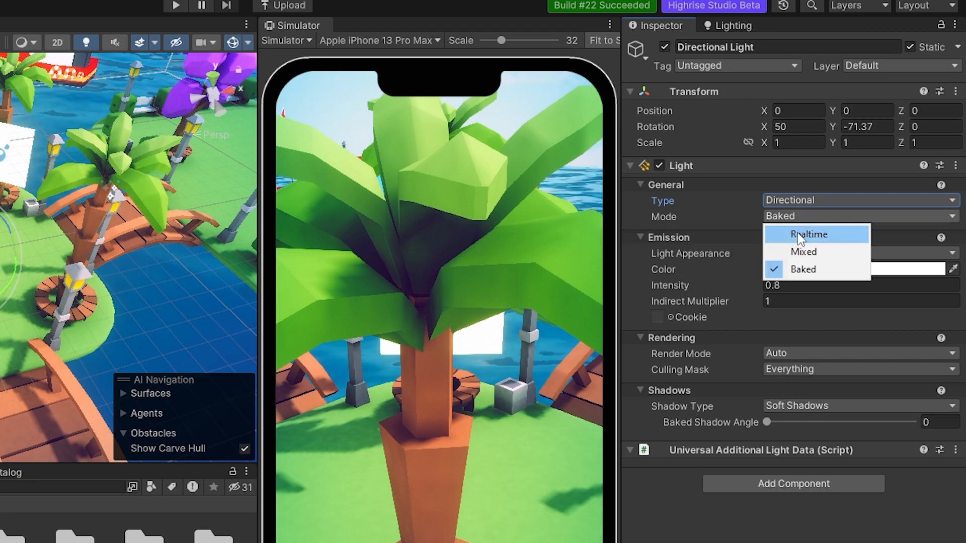
pyautogui.click(800, 234)
pyautogui.moveTo(431, 200); pyautogui.dragTo(422, 201)
pyautogui.hotkey('ctrl', 'z')
pyautogui.hotkey('ctrl', 'z')
pyautogui.click(861, 165)
pyautogui.click(865, 198)
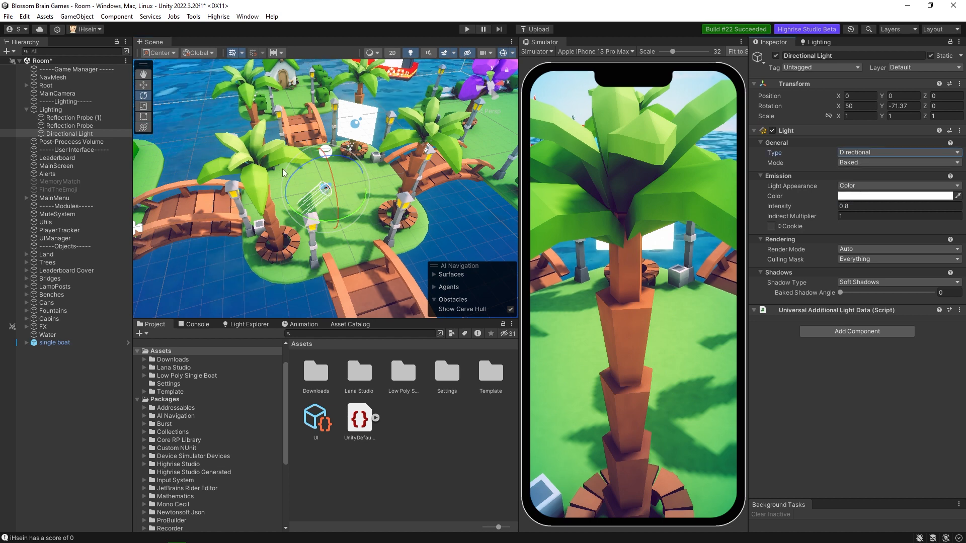
pyautogui.click(68, 371)
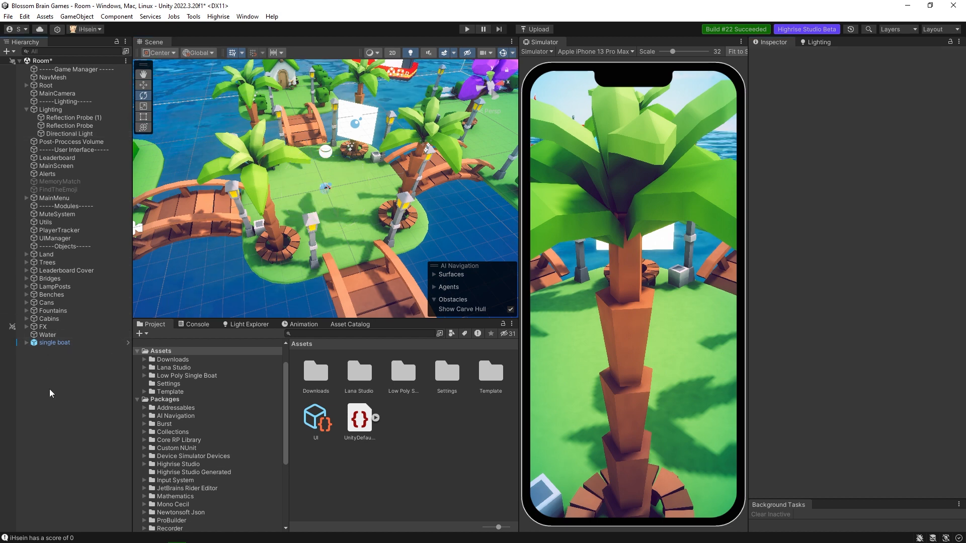
pyautogui.rightClick(50, 389)
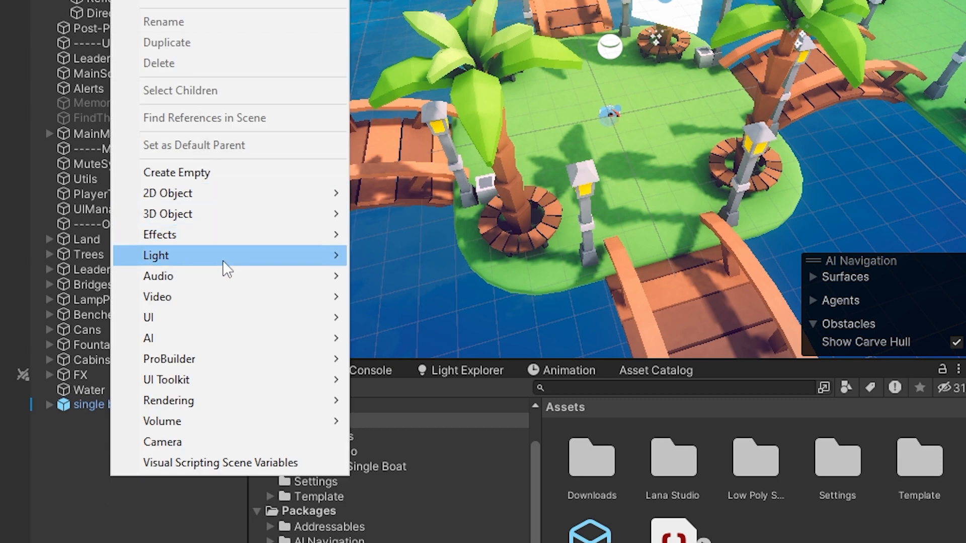
pyautogui.moveTo(253, 256)
pyautogui.click(90, 466)
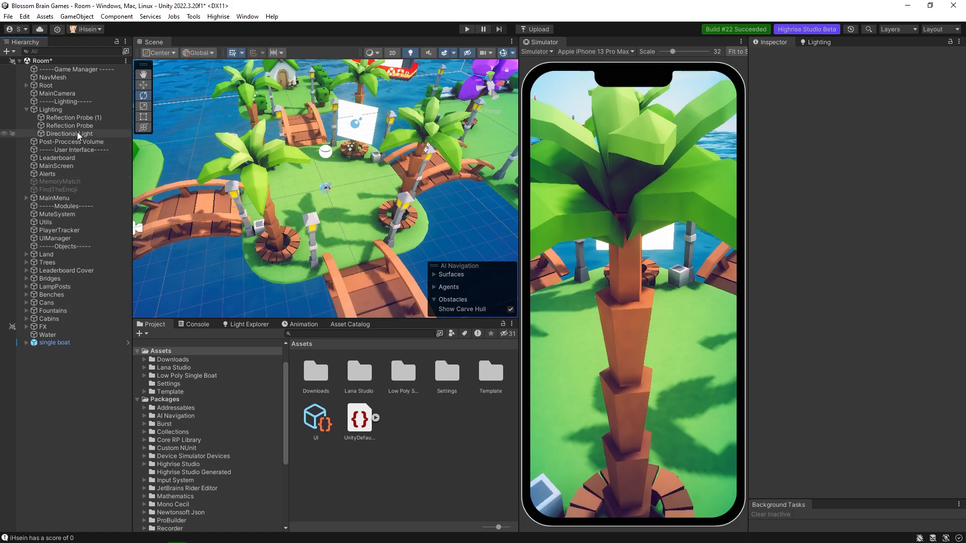
# Select the Directional Light again and choose Color as its light appearance.
pyautogui.click(77, 134)
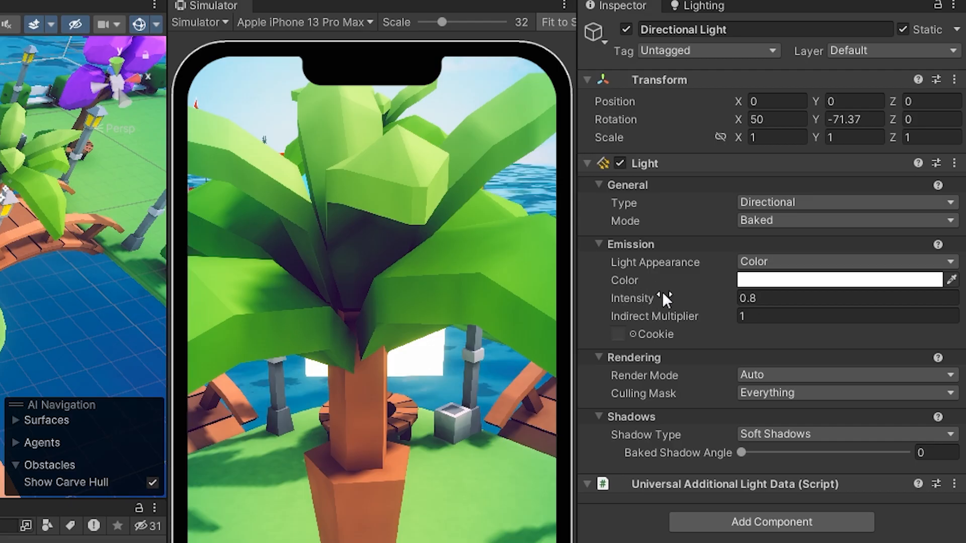
pyautogui.click(776, 263)
pyautogui.click(774, 285)
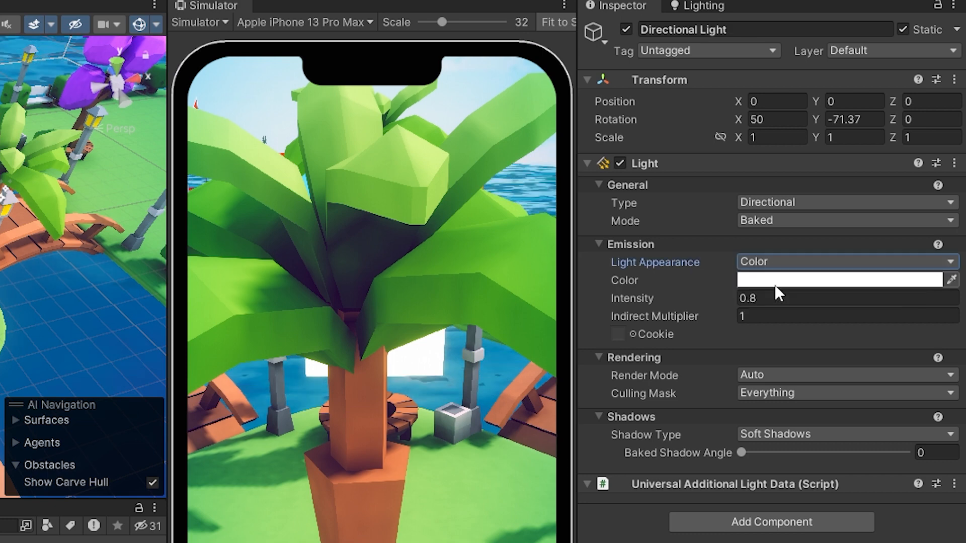
# Try a muted red as the Directional Light's color, and restore white.
pyautogui.click(760, 281)
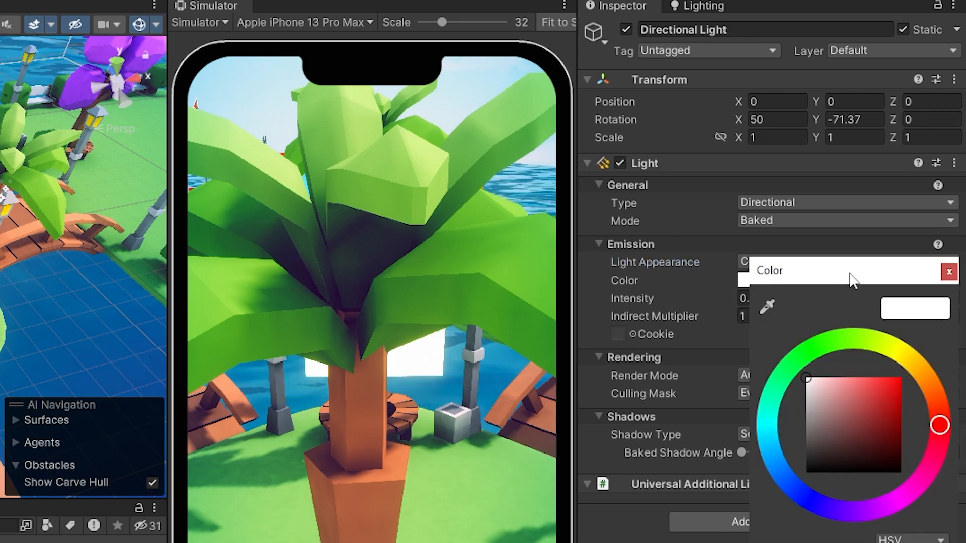
pyautogui.moveTo(854, 277); pyautogui.dragTo(747, 261)
pyautogui.moveTo(707, 362); pyautogui.dragTo(665, 356)
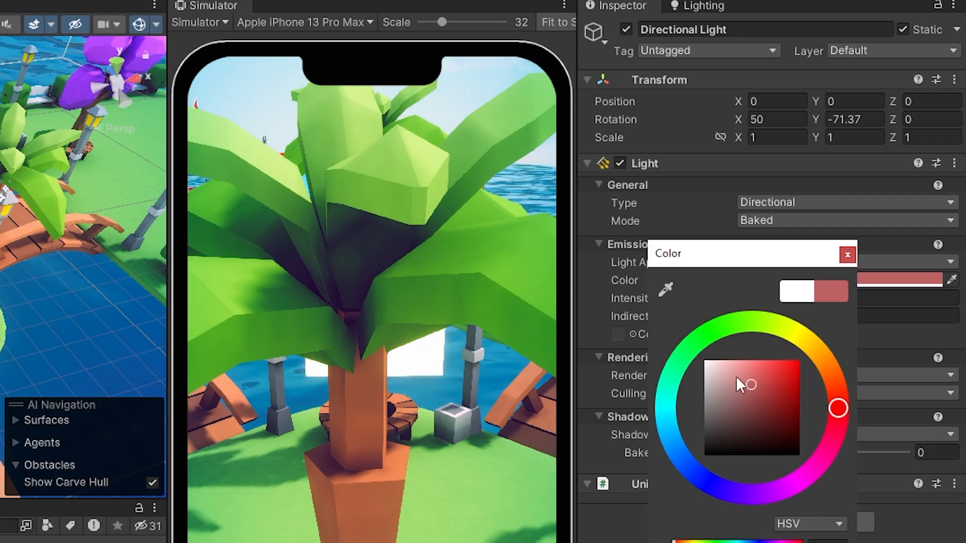
pyautogui.click(847, 254)
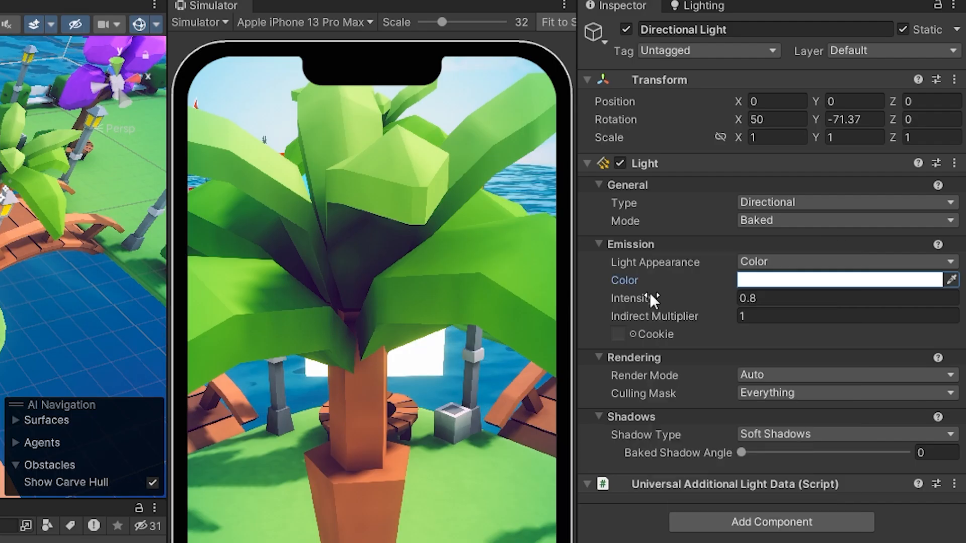
# Keep the Directional Light's intensity at 0.8 and choose Soft Shadows as its shadow type.
pyautogui.click(743, 299)
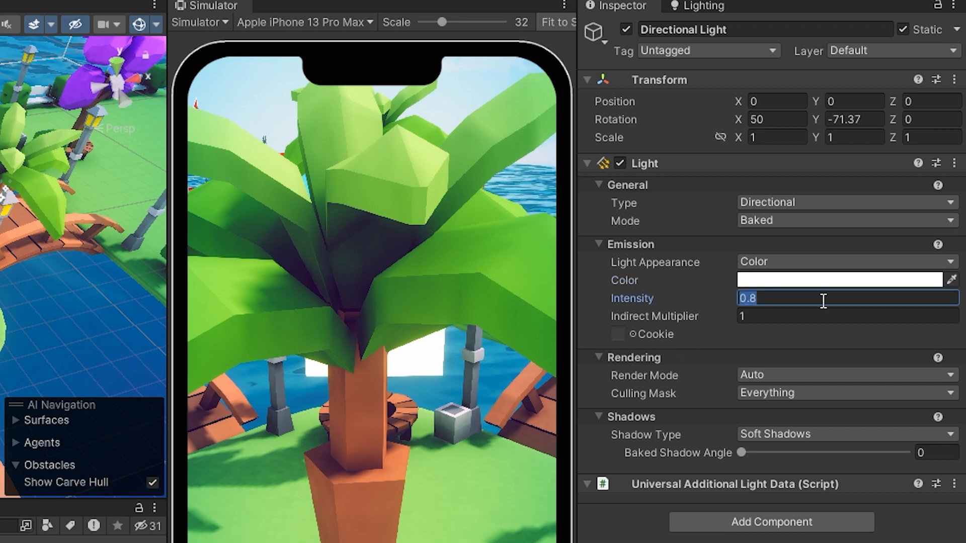
pyautogui.click(780, 299)
pyautogui.click(784, 435)
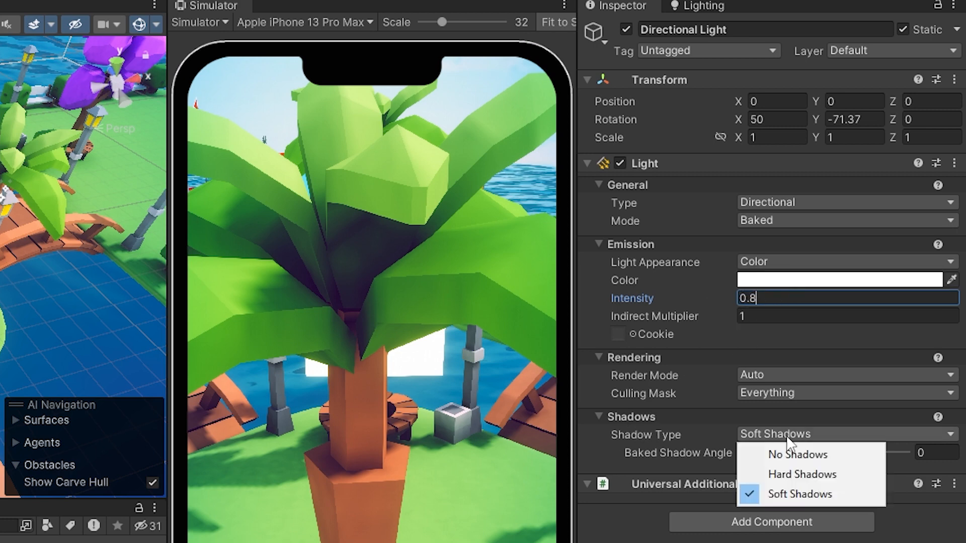
pyautogui.click(784, 490)
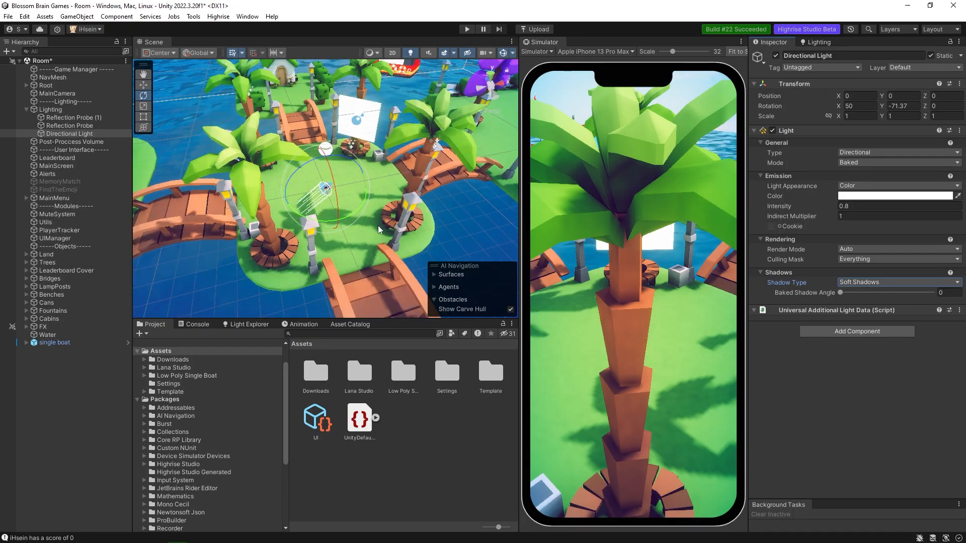
pyautogui.click(866, 282)
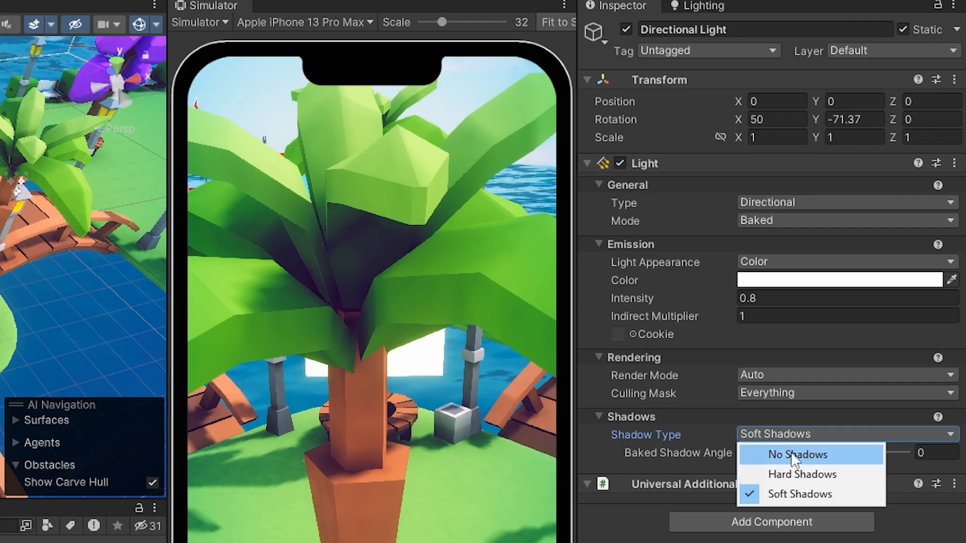
pyautogui.click(799, 496)
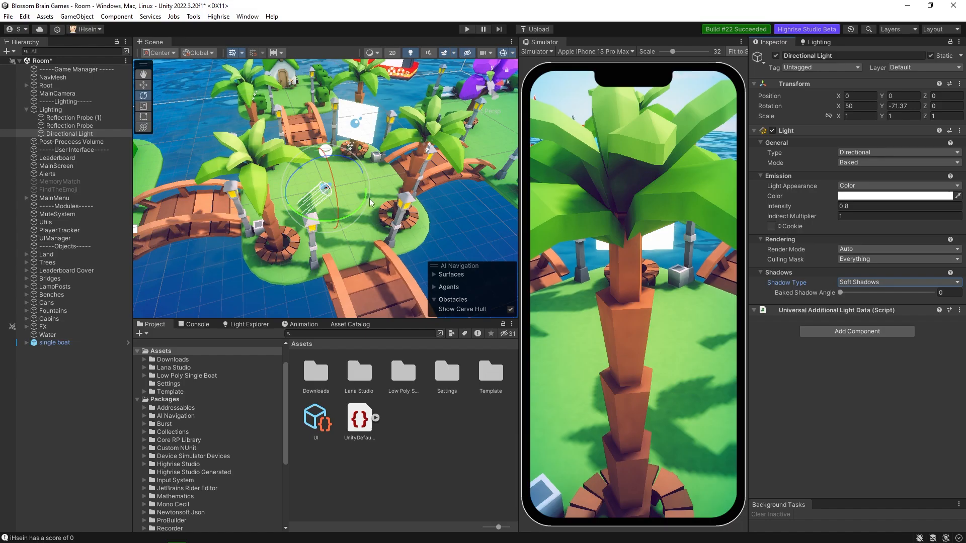
# Select palm tree (1) in the scene and examine it together with the surrounding islands and their shadows.
pyautogui.scroll(-3, 369, 199)
pyautogui.moveTo(400, 227)
pyautogui.keyDown('alt'); pyautogui.mouseDown()
pyautogui.moveTo(422, 222)
pyautogui.moveTo(413, 230)
pyautogui.moveTo(402, 212)
pyautogui.mouseUp(); pyautogui.keyUp('alt')
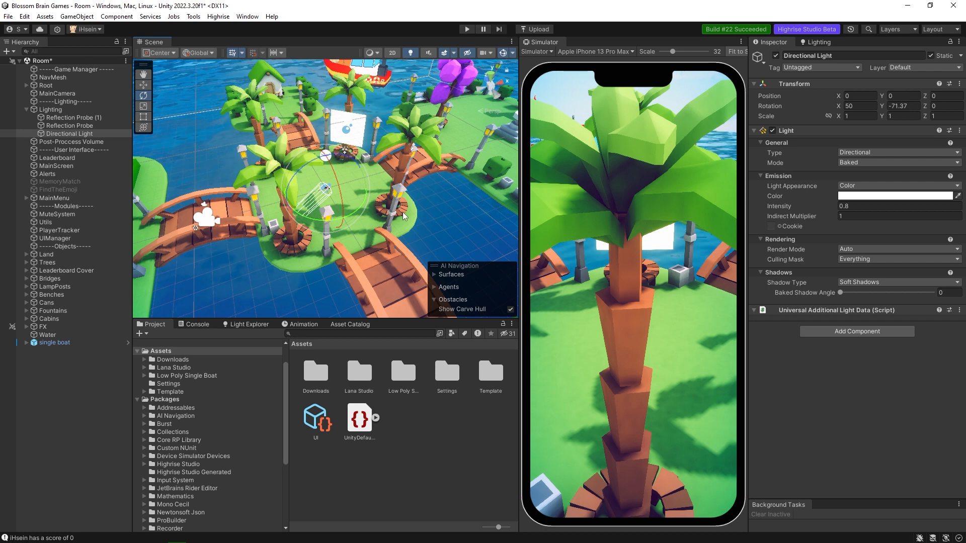
pyautogui.click(401, 166)
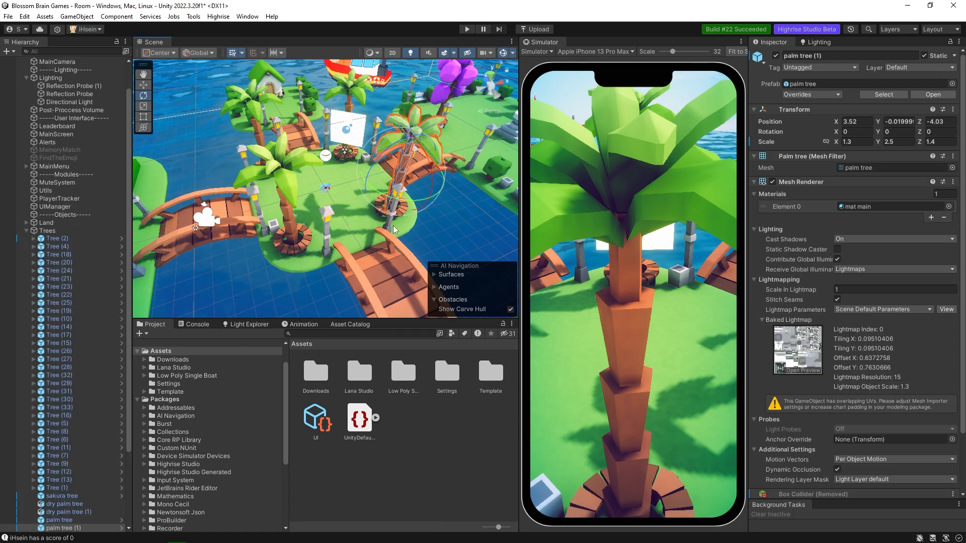
pyautogui.press('f')
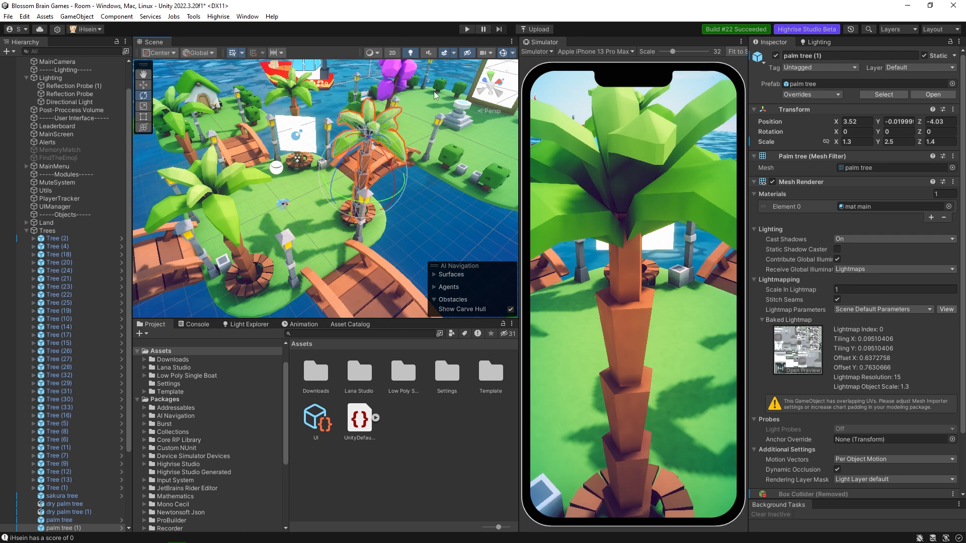
pyautogui.scroll(-3, 363, 152)
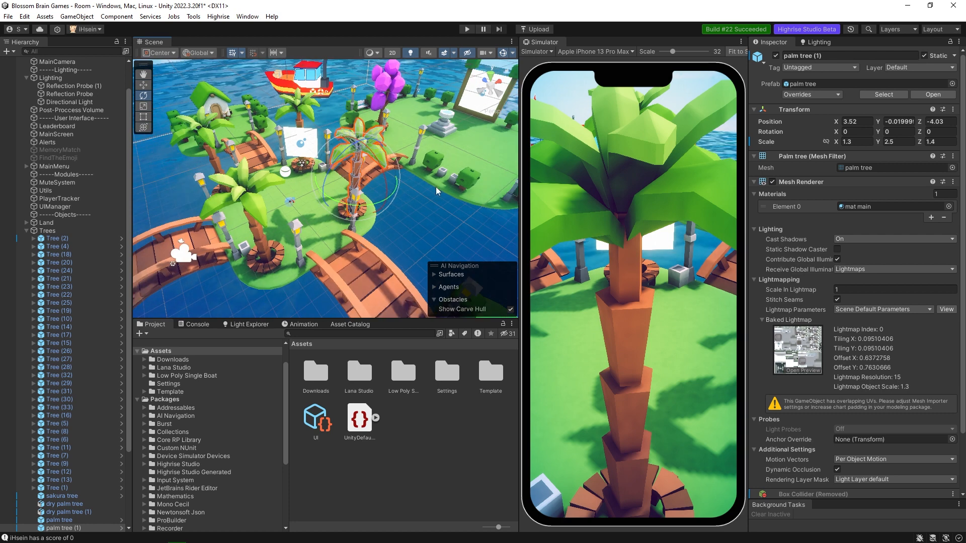
pyautogui.scroll(-1, 376, 179)
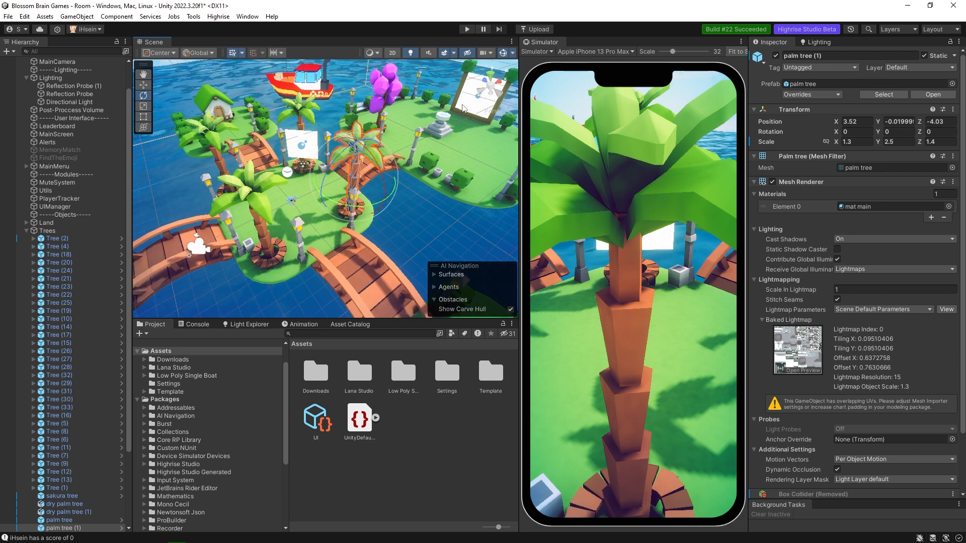
pyautogui.scroll(2, 367, 214)
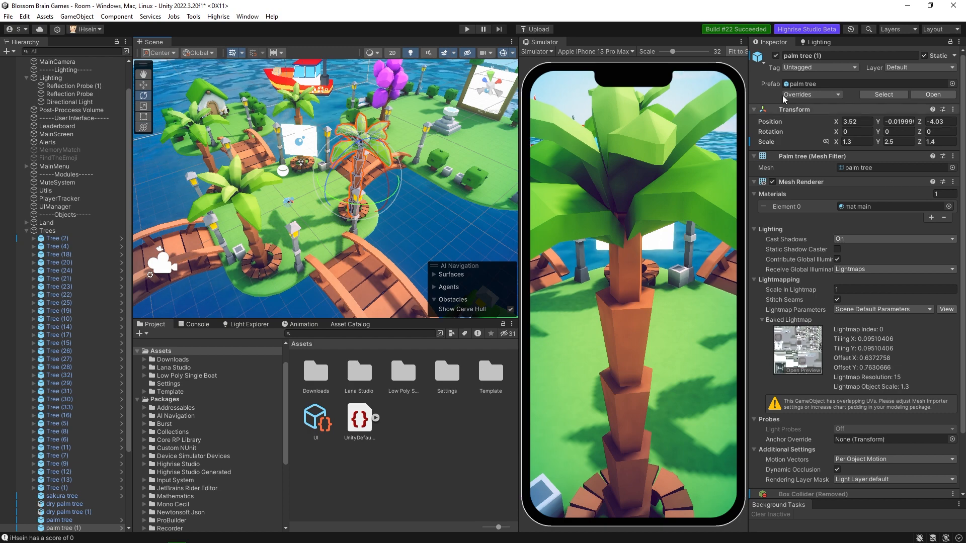
# Open the scene's Lighting settings and look through the mixed lighting and lightmapping options.
pyautogui.click(815, 42)
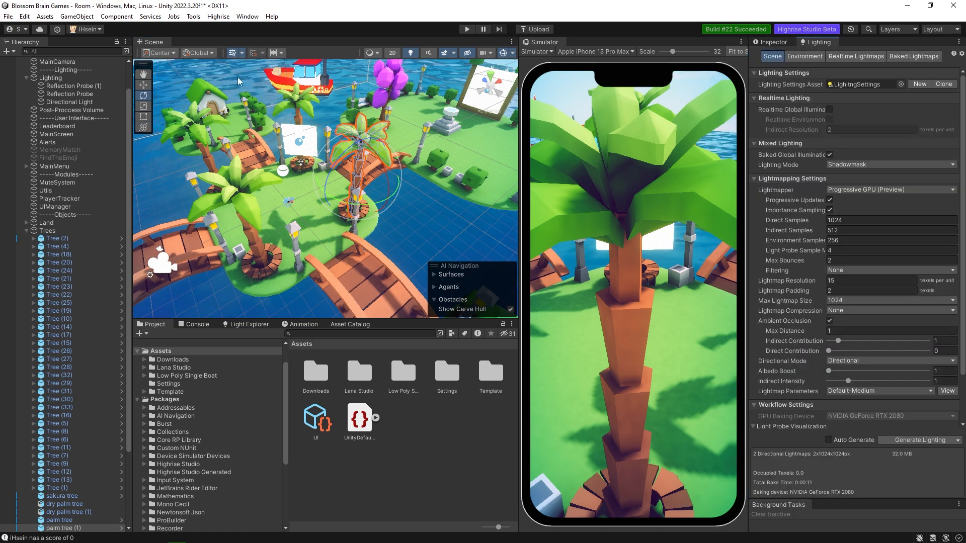
pyautogui.click(248, 16)
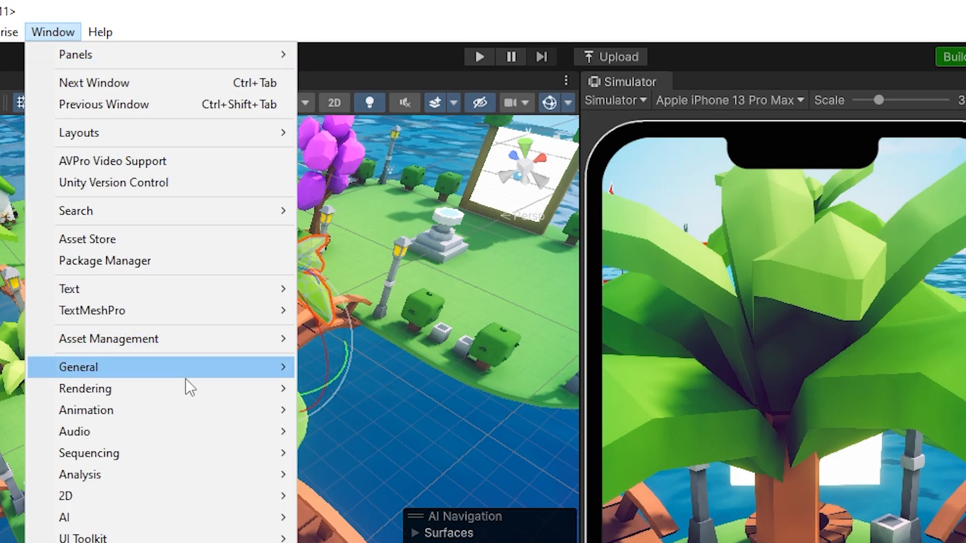
pyautogui.moveTo(191, 395)
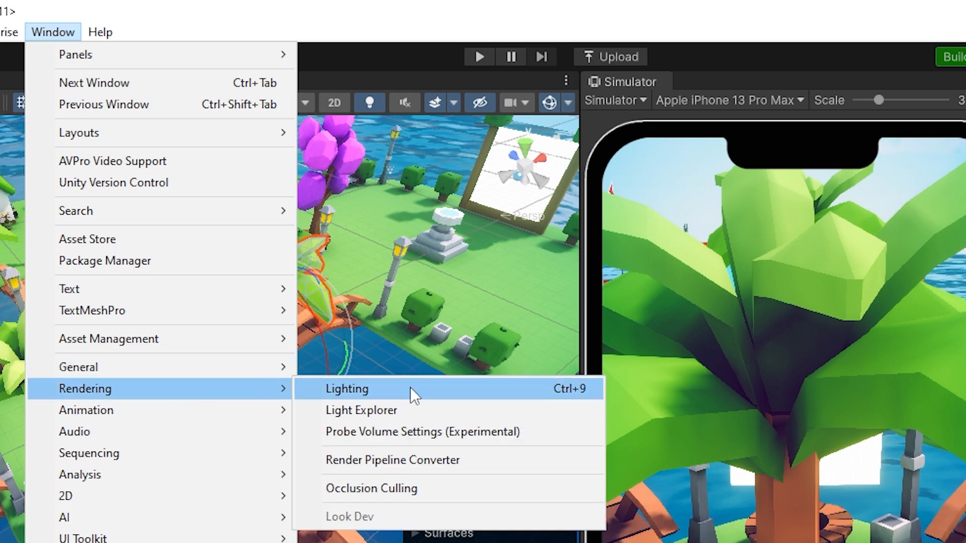
pyautogui.click(466, 393)
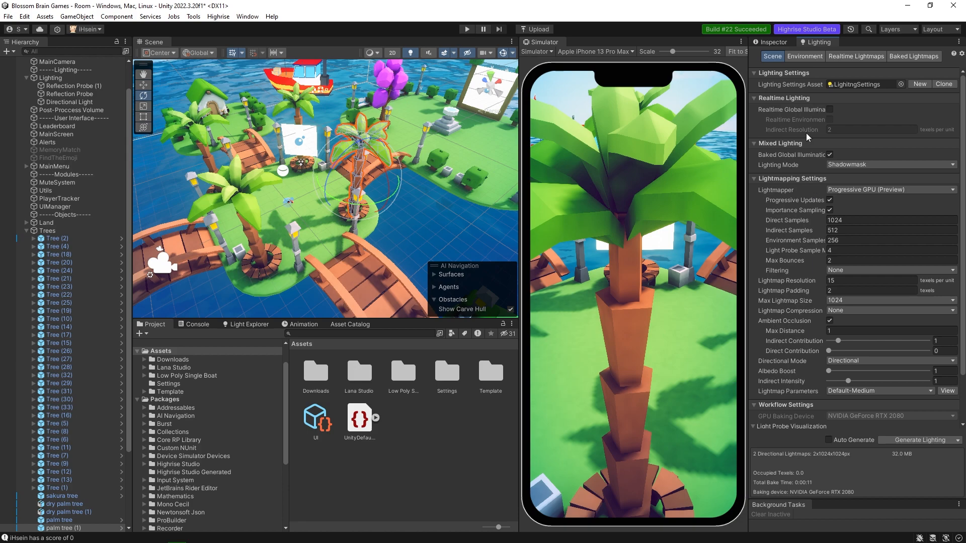
pyautogui.scroll(-3, 808, 185)
pyautogui.scroll(3, 808, 185)
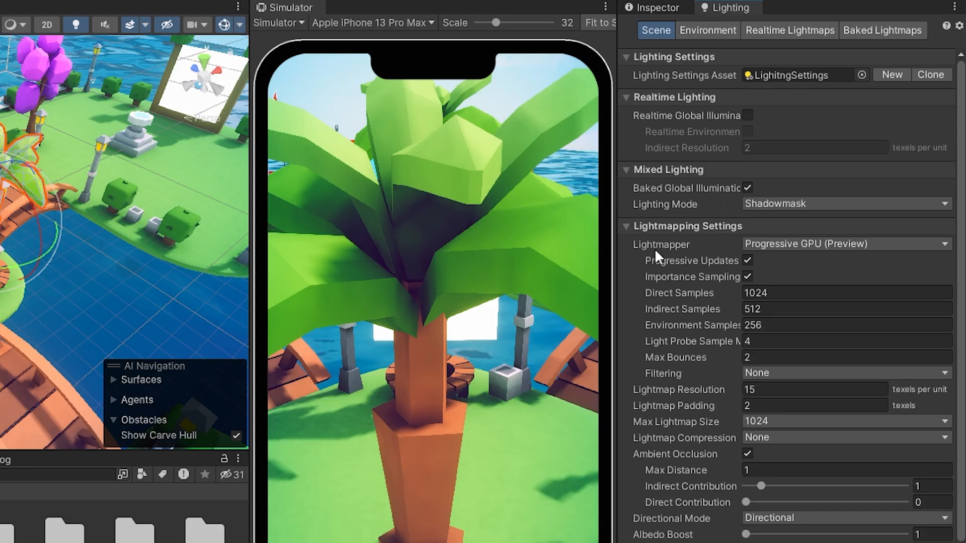
# Keep Progressive GPU (Preview) as the lightmapper and set the Lightmap Resolution to 20 texels per unit.
pyautogui.click(782, 243)
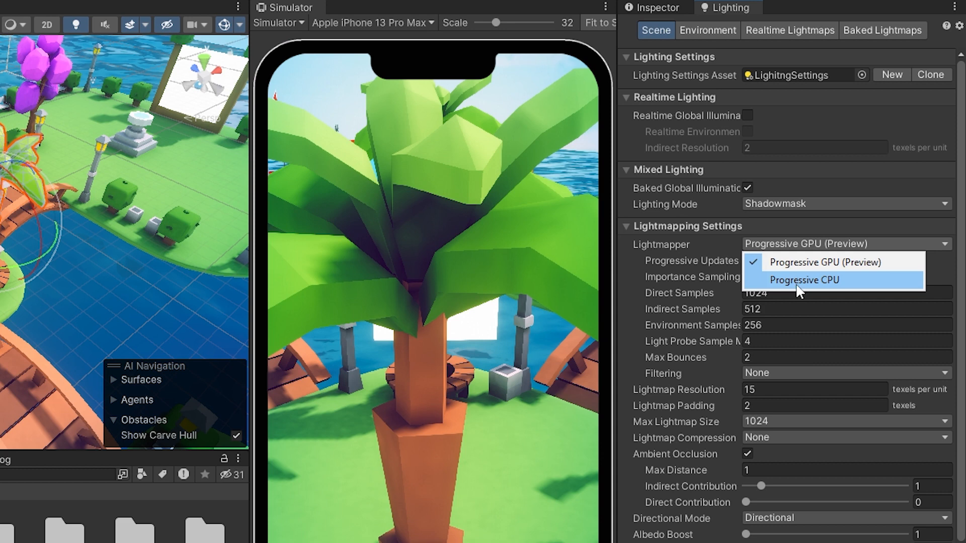
pyautogui.click(829, 262)
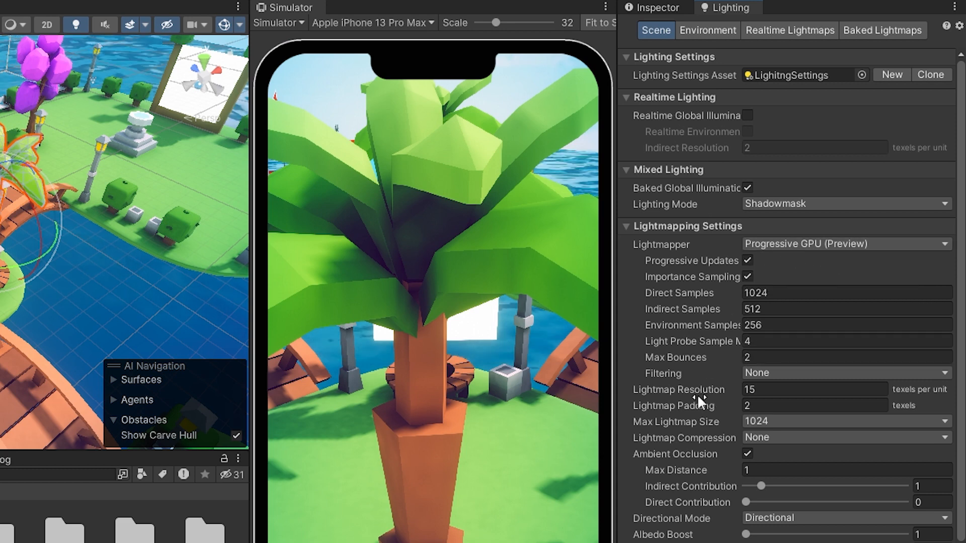
pyautogui.click(762, 390)
pyautogui.write('10')
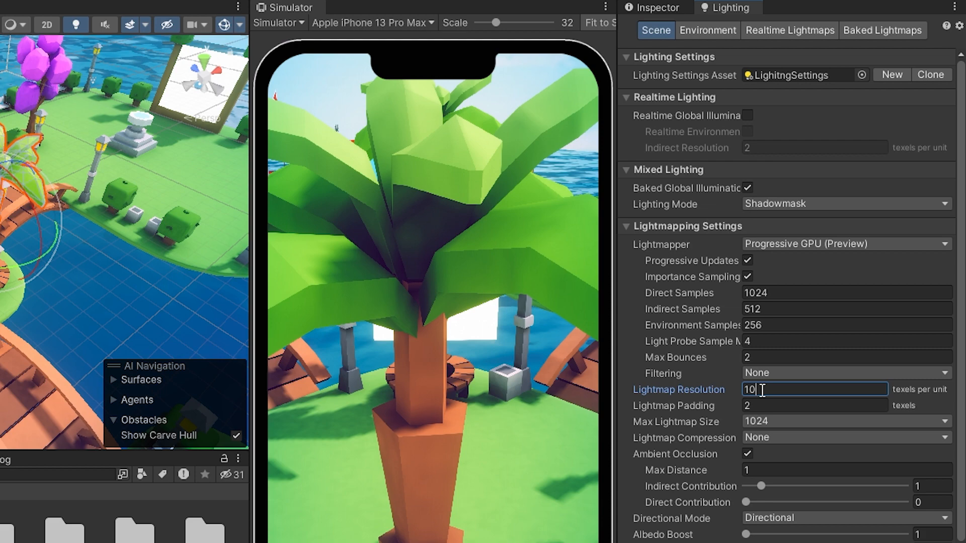
pyautogui.press('BackSpace')
pyautogui.press('BackSpace')
pyautogui.write('20')
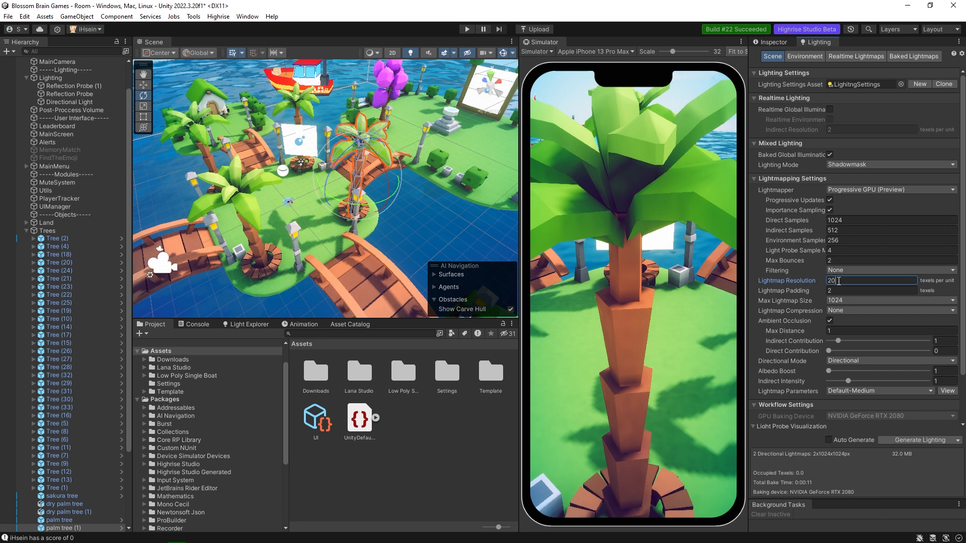
# Try a Lightmap Resolution of 10 texels per unit and restore 20.
pyautogui.press('BackSpace')
pyautogui.press('BackSpace')
pyautogui.write('10')
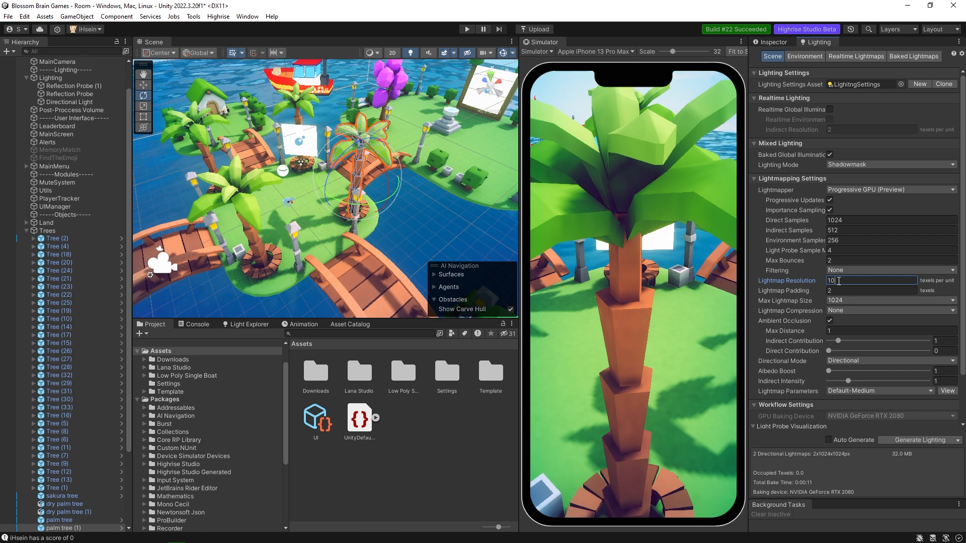
pyautogui.press('BackSpace')
pyautogui.press('BackSpace')
pyautogui.write('20')
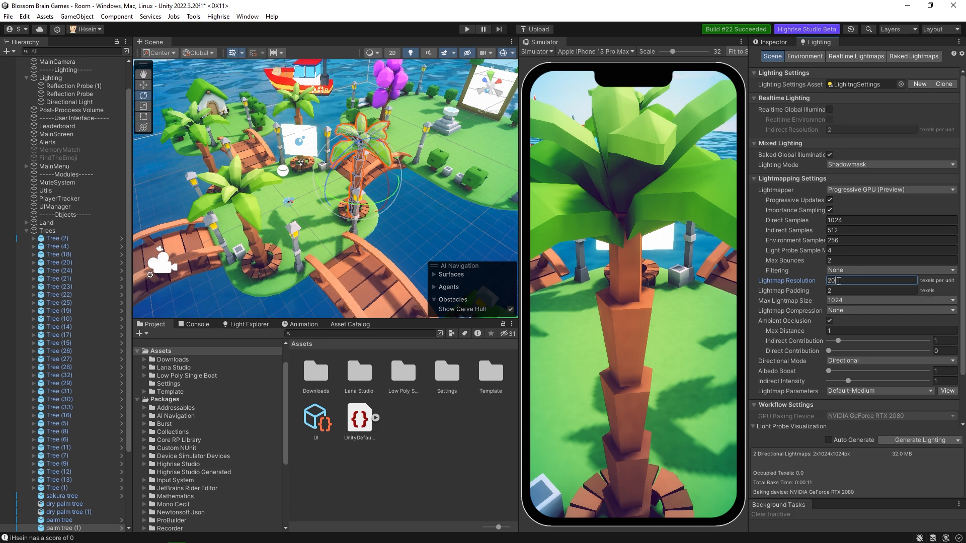
# Open the Environment lighting settings, try pure red (FF0000) as the Realtime Shadow Color, and restore white.
pyautogui.click(805, 56)
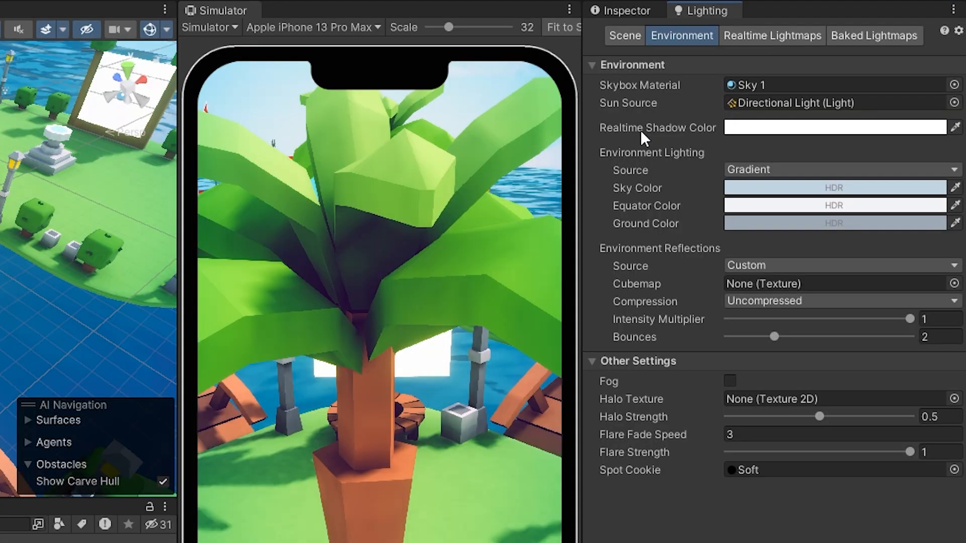
pyautogui.click(734, 128)
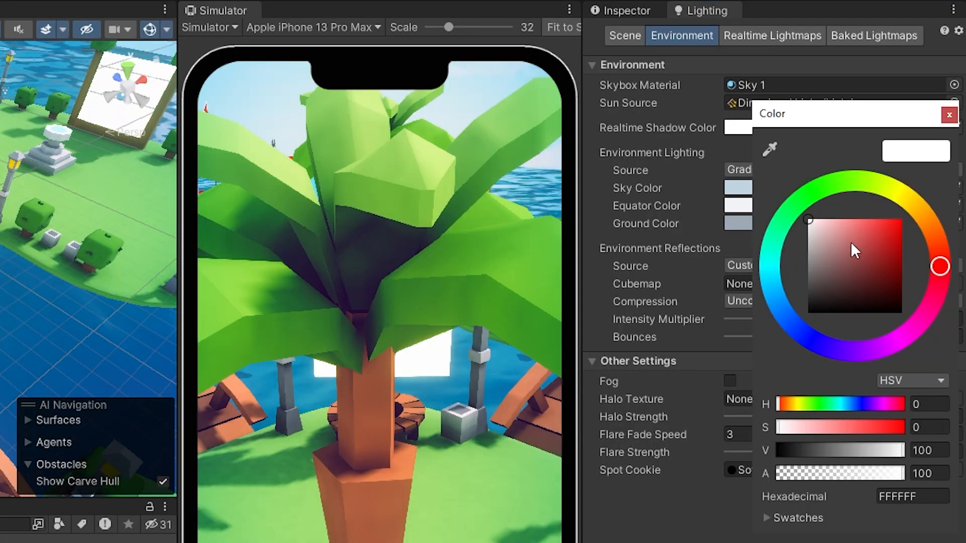
pyautogui.moveTo(850, 242); pyautogui.dragTo(922, 198)
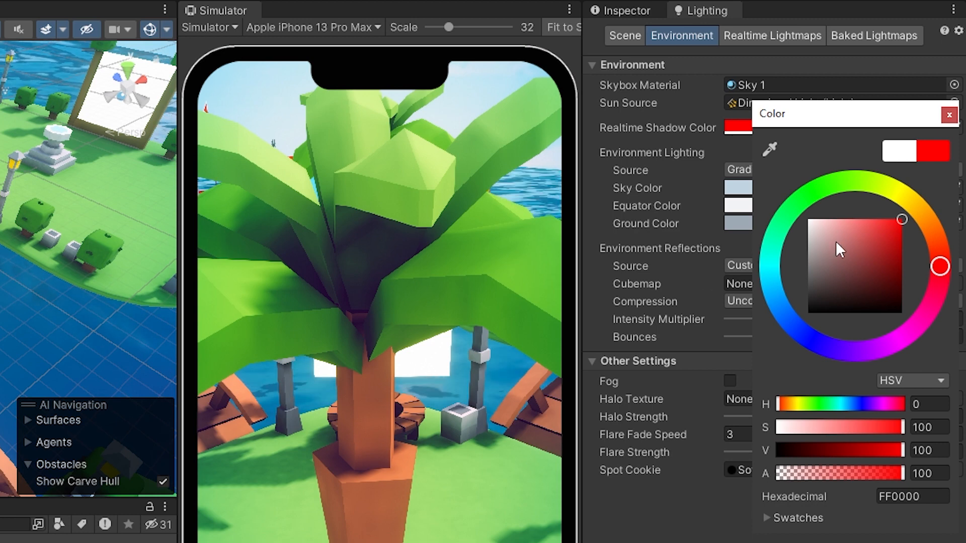
pyautogui.click(949, 115)
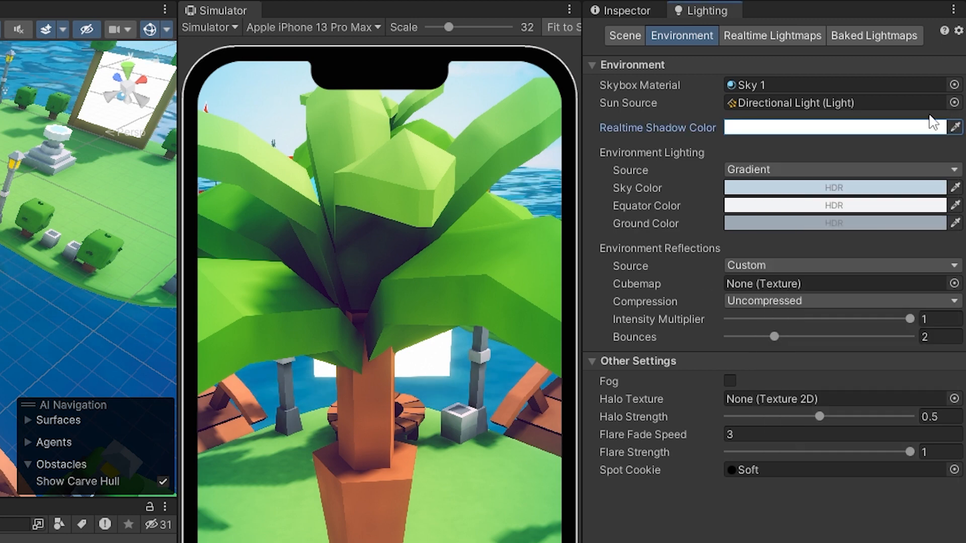
# Locate the Sky 1 skybox material in the project and check which lights can serve as Sun Source, keeping the Directional Light.
pyautogui.click(770, 86)
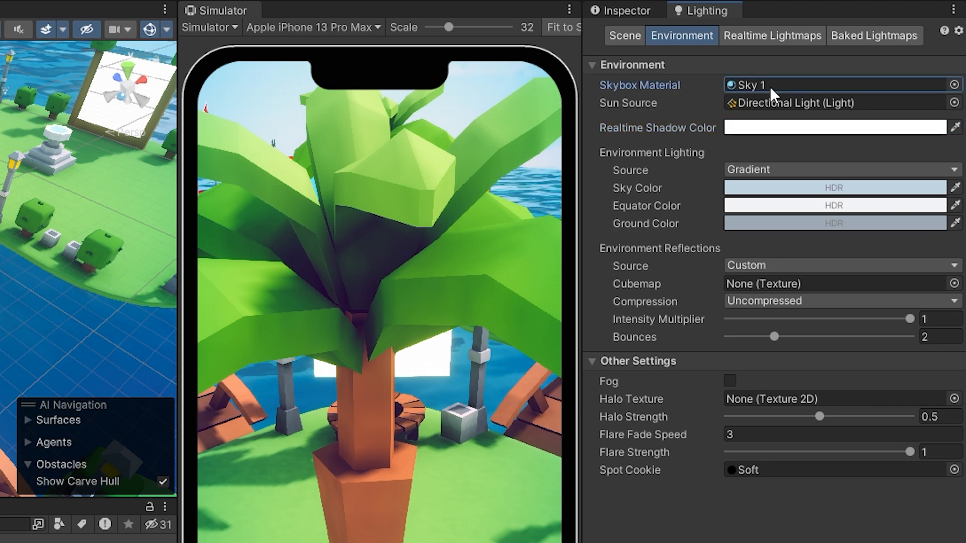
pyautogui.click(792, 104)
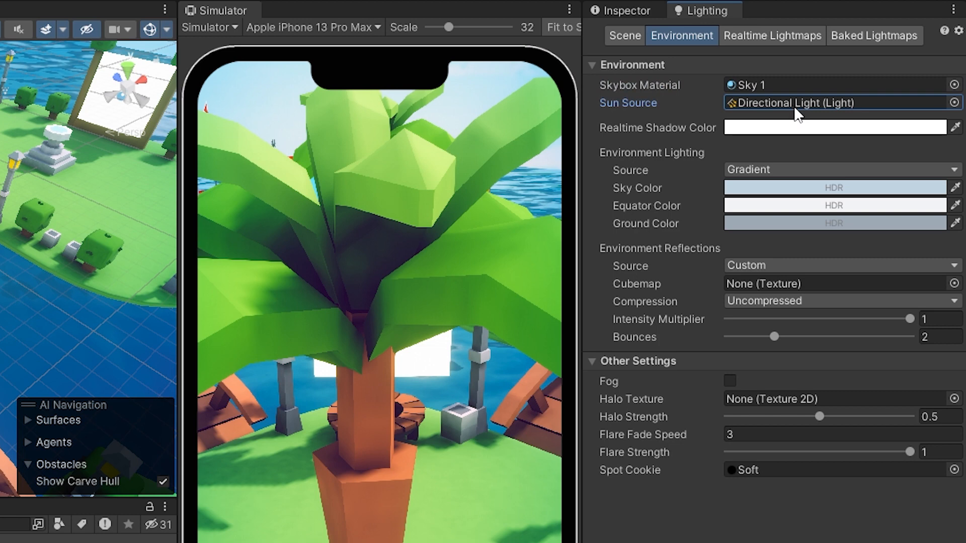
pyautogui.click(953, 103)
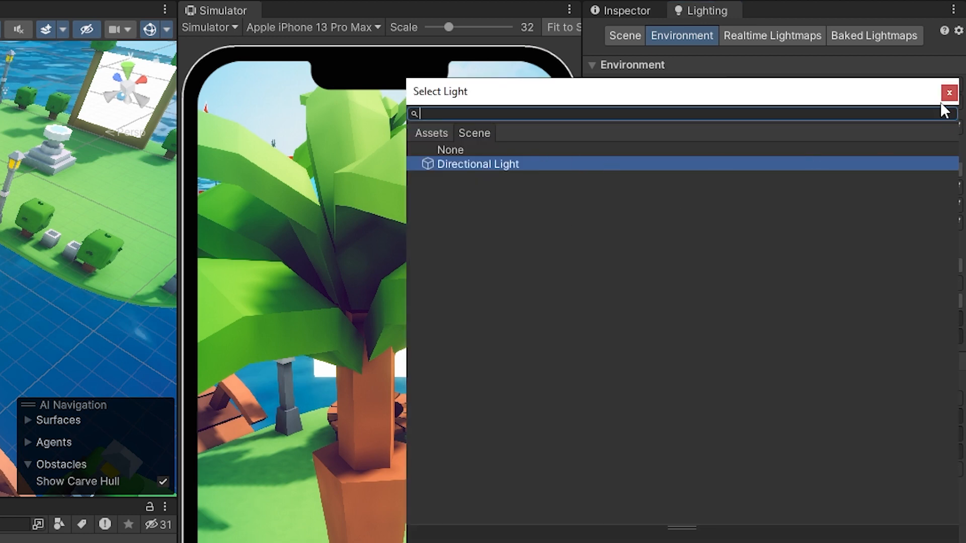
pyautogui.click(950, 92)
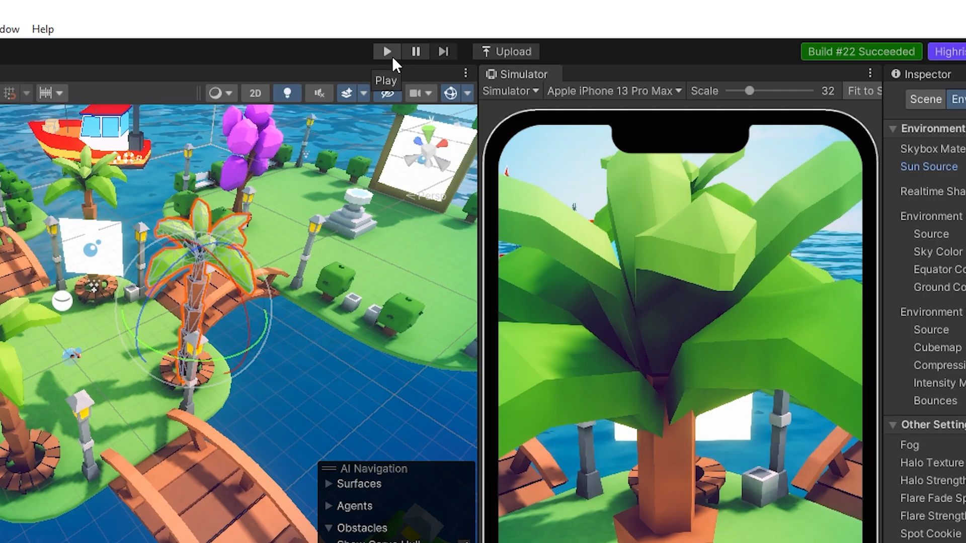
# Run the scene in Play mode and turn the simulator camera for a clear view of the avatar beside the bridge.
pyautogui.click(390, 55)
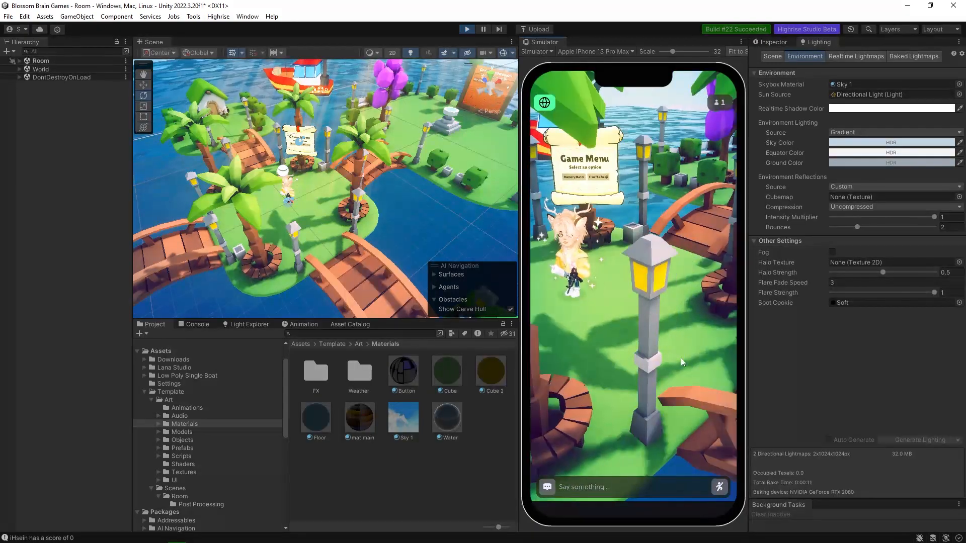
pyautogui.moveTo(681, 358); pyautogui.dragTo(621, 310)
pyautogui.click(658, 314)
pyautogui.click(596, 313)
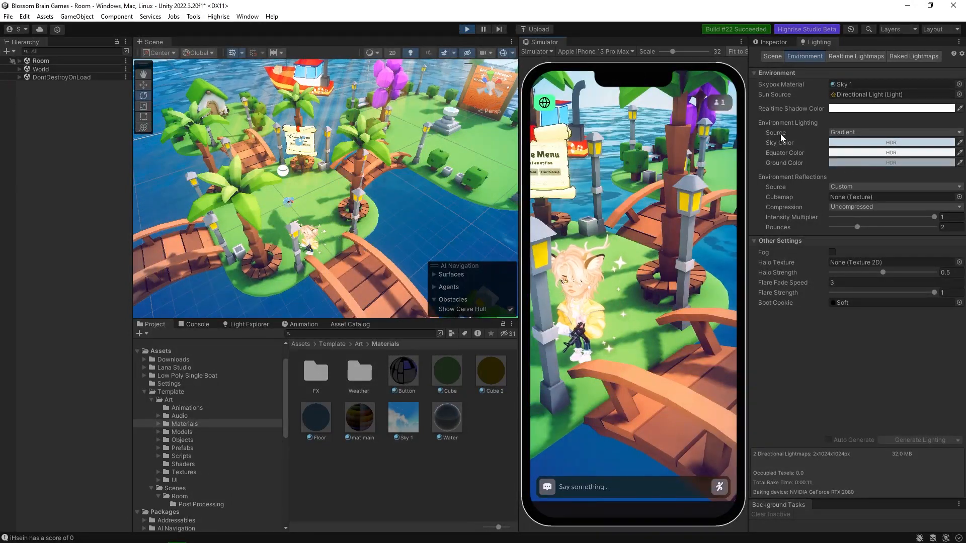
# Try Skybox and Color as the Environment Lighting source while watching how the avatar is lit.
pyautogui.click(863, 132)
pyautogui.click(862, 145)
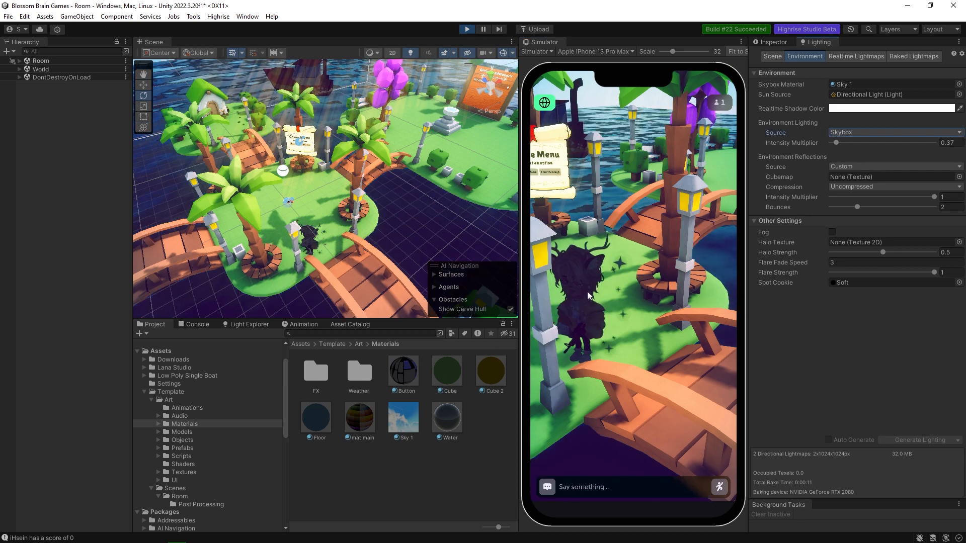
pyautogui.click(863, 132)
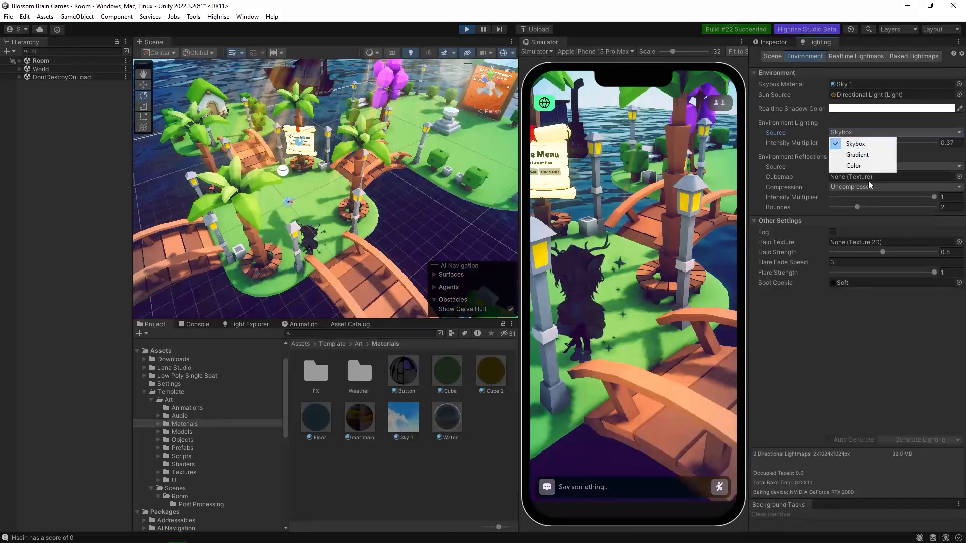
pyautogui.click(855, 165)
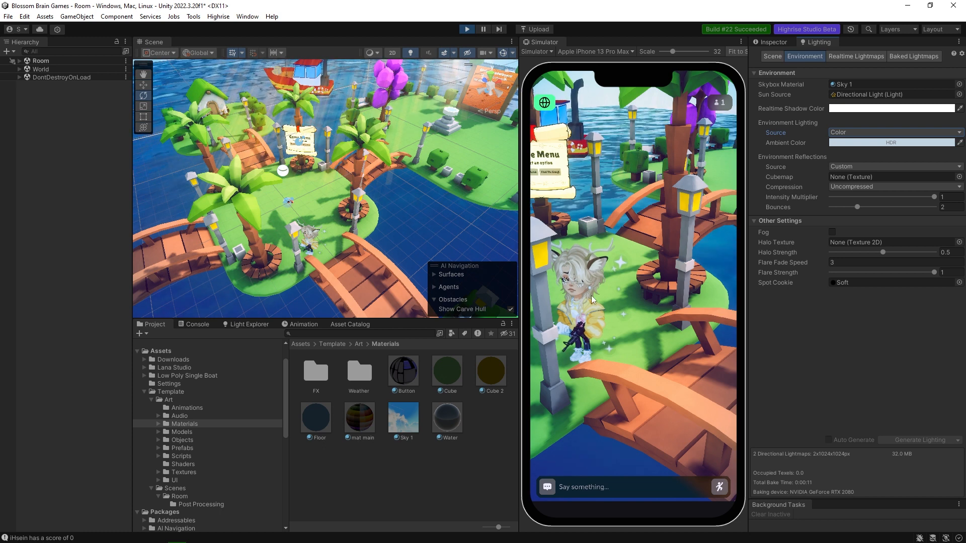
# Try white and a warm cream as the Ambient Color, discard them, and return the Environment Lighting source to Gradient.
pyautogui.click(865, 143)
pyautogui.moveTo(892, 205); pyautogui.dragTo(878, 194)
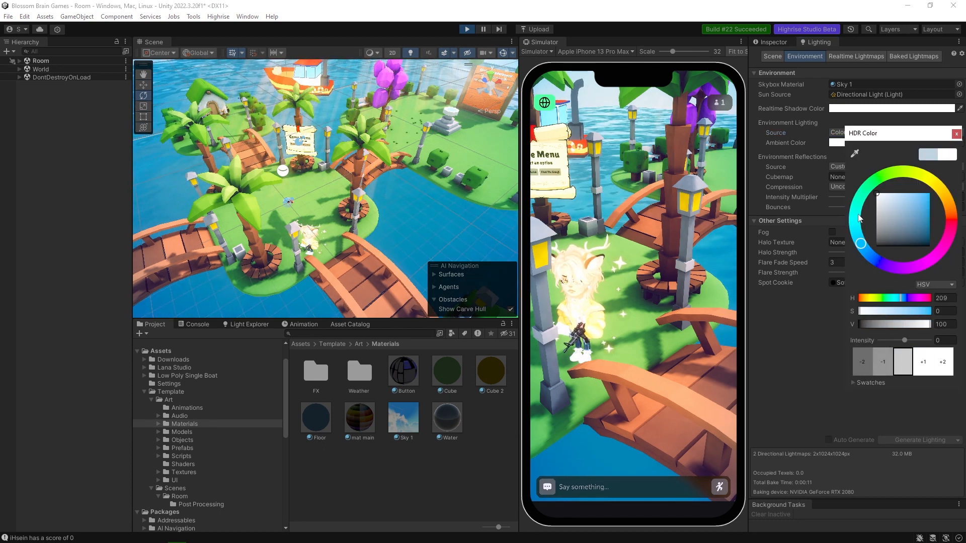
pyautogui.click(881, 205)
pyautogui.moveTo(880, 205); pyautogui.dragTo(879, 203)
pyautogui.moveTo(934, 182); pyautogui.dragTo(908, 194)
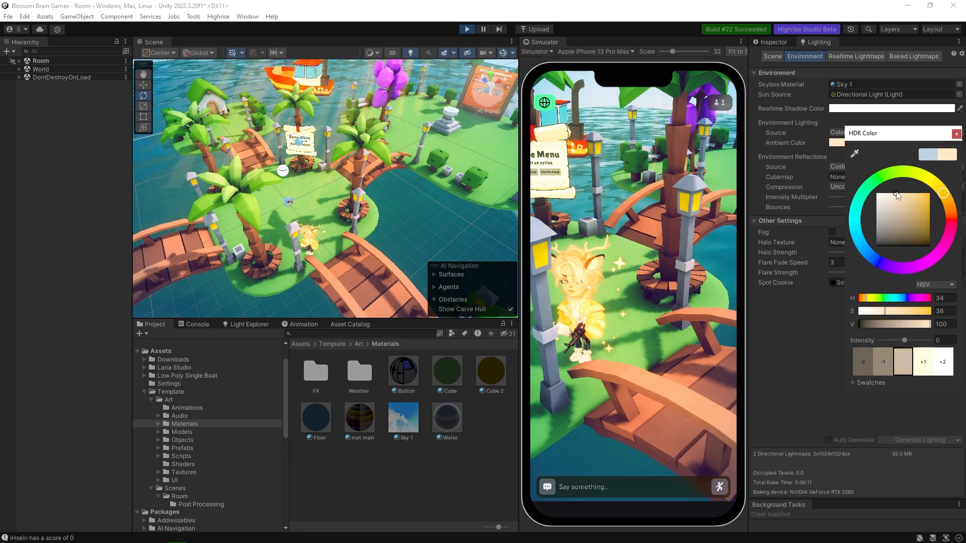
pyautogui.click(956, 134)
pyautogui.click(956, 134)
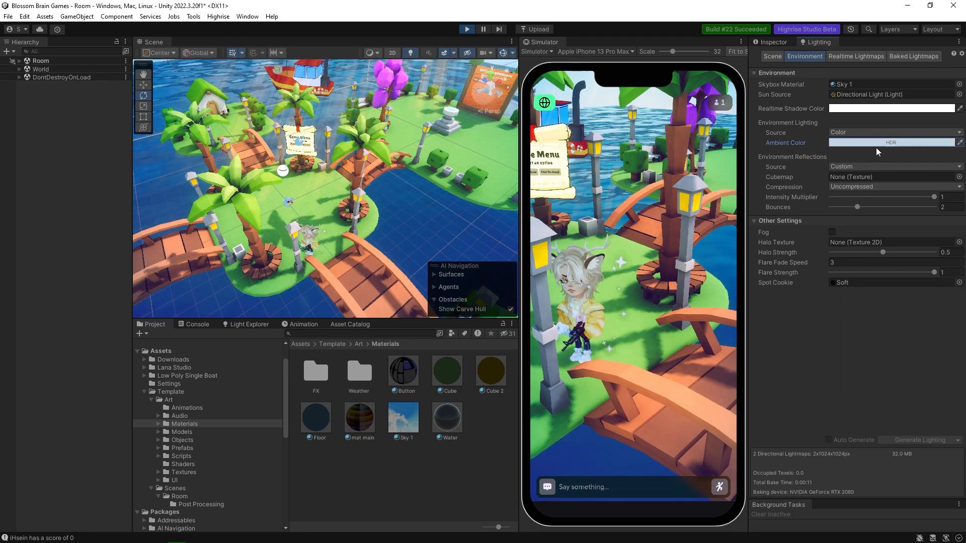
pyautogui.click(874, 144)
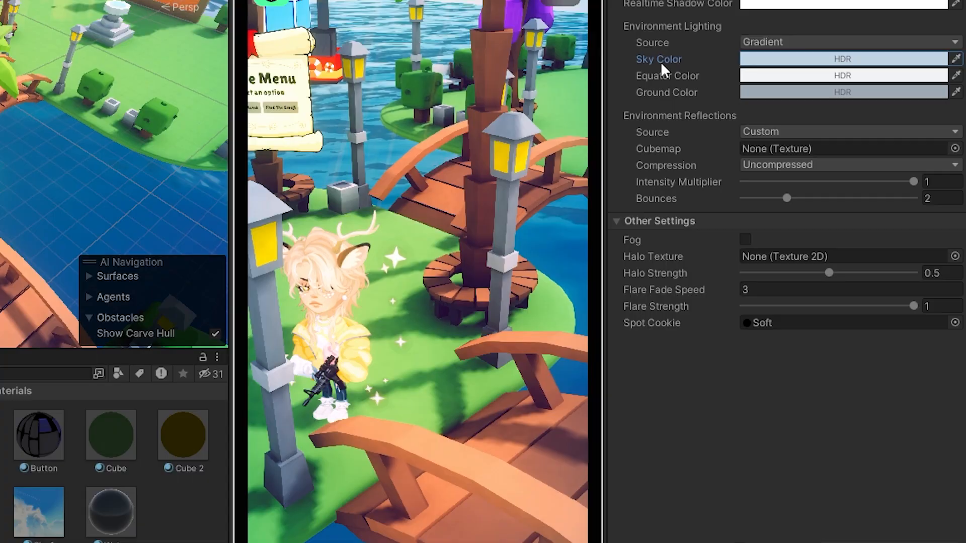
# Check the HSV values of the gradient's Sky, Equator and Ground colors.
pyautogui.click(876, 143)
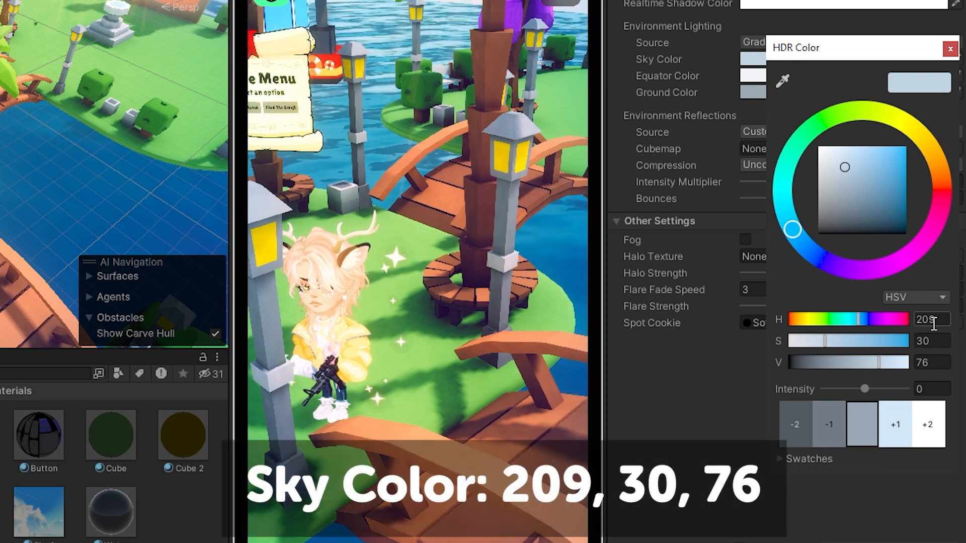
pyautogui.click(950, 49)
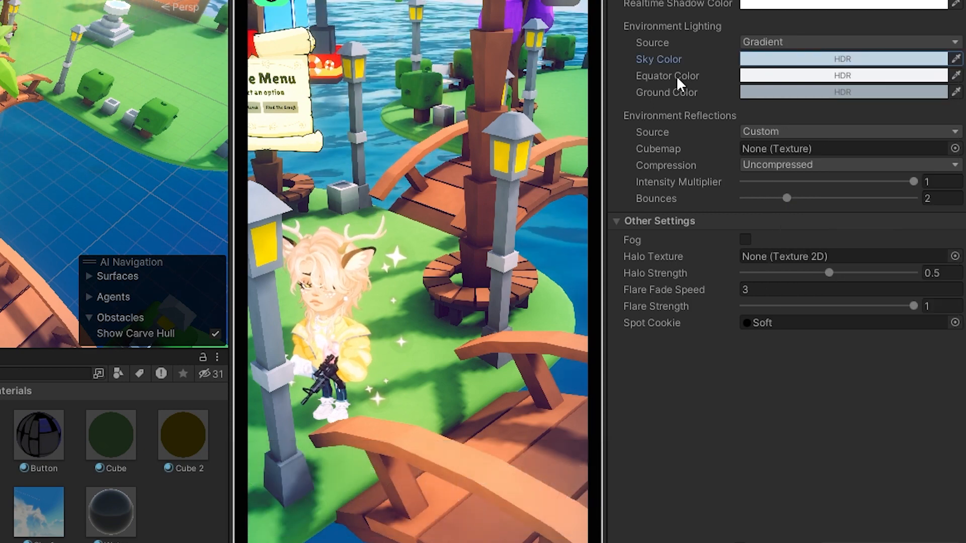
pyautogui.click(774, 76)
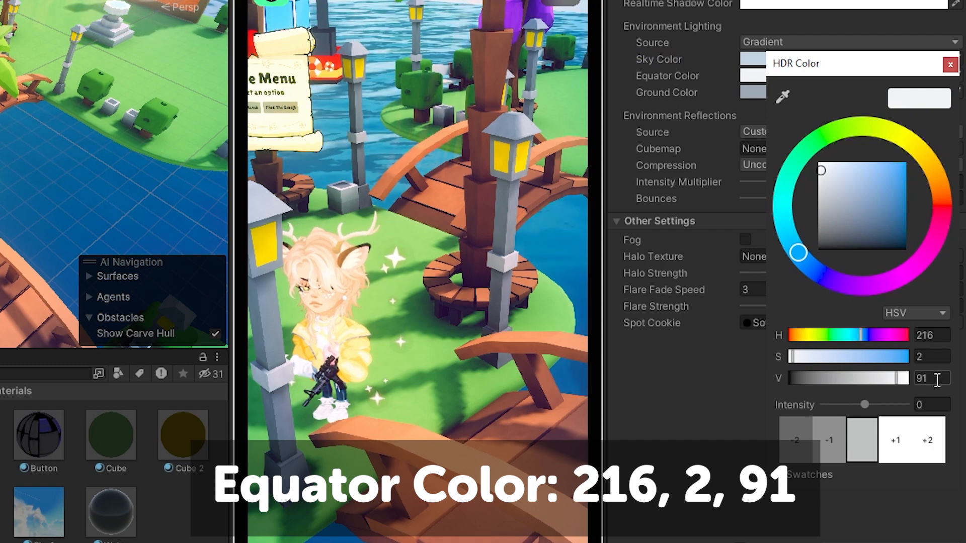
pyautogui.click(950, 64)
pyautogui.click(789, 92)
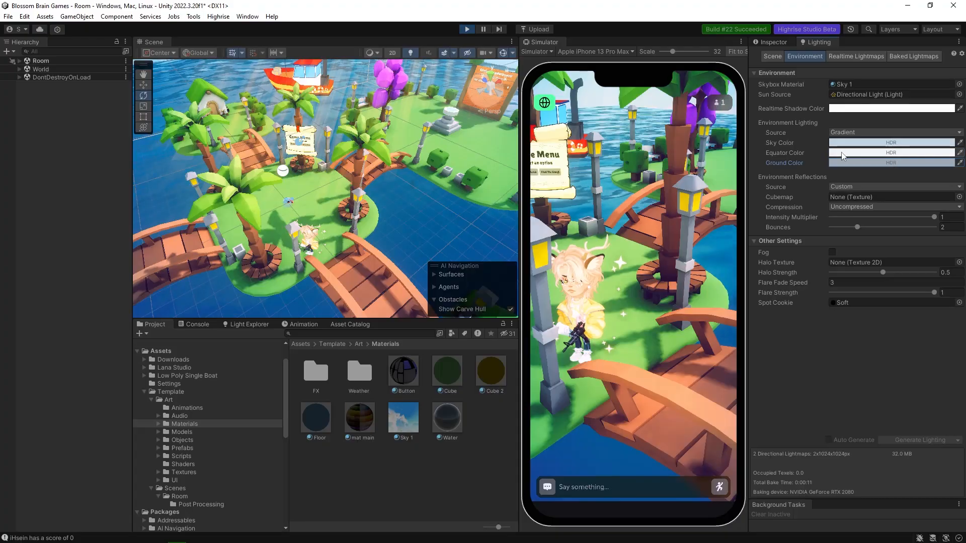
# Try a greyish blue (HSV 216, 17, 78) and black as the Equator Color, and restore the original color.
pyautogui.click(835, 152)
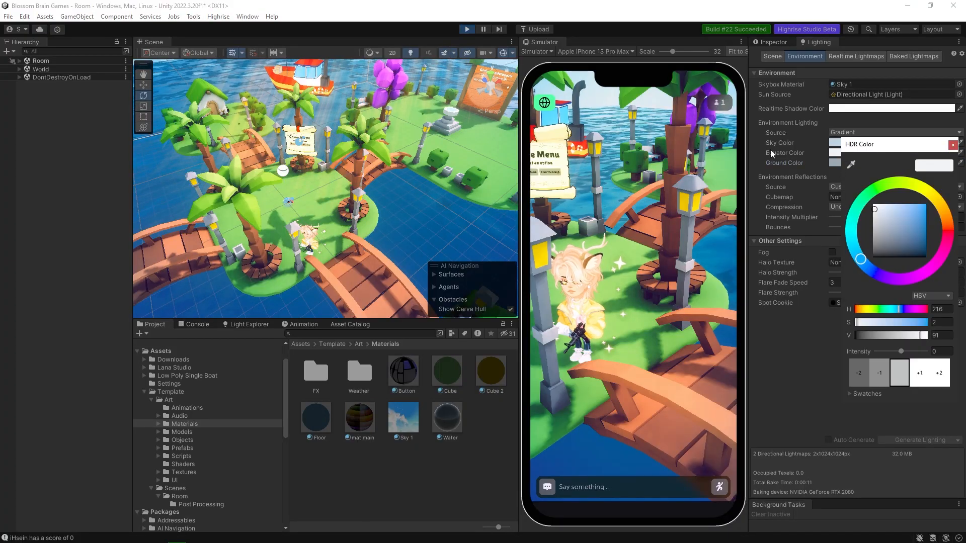
pyautogui.moveTo(888, 221)
pyautogui.mouseDown()
pyautogui.moveTo(916, 203)
pyautogui.moveTo(922, 247)
pyautogui.moveTo(864, 221)
pyautogui.moveTo(880, 215)
pyautogui.mouseUp()
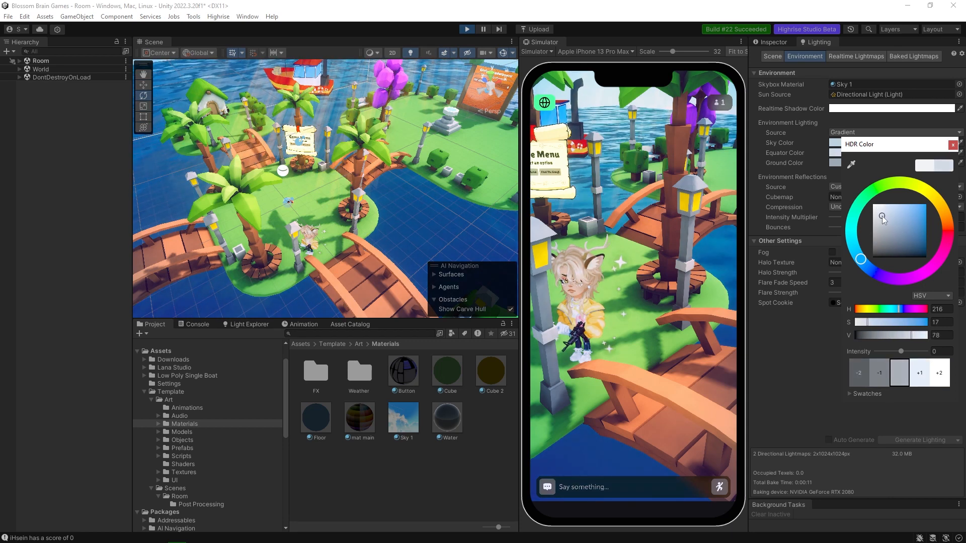
pyautogui.click(953, 145)
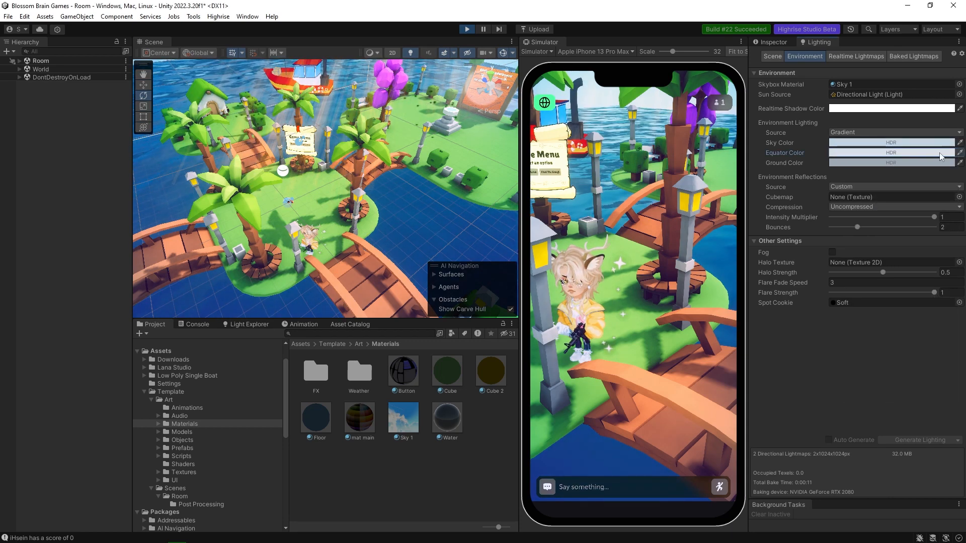
pyautogui.click(867, 152)
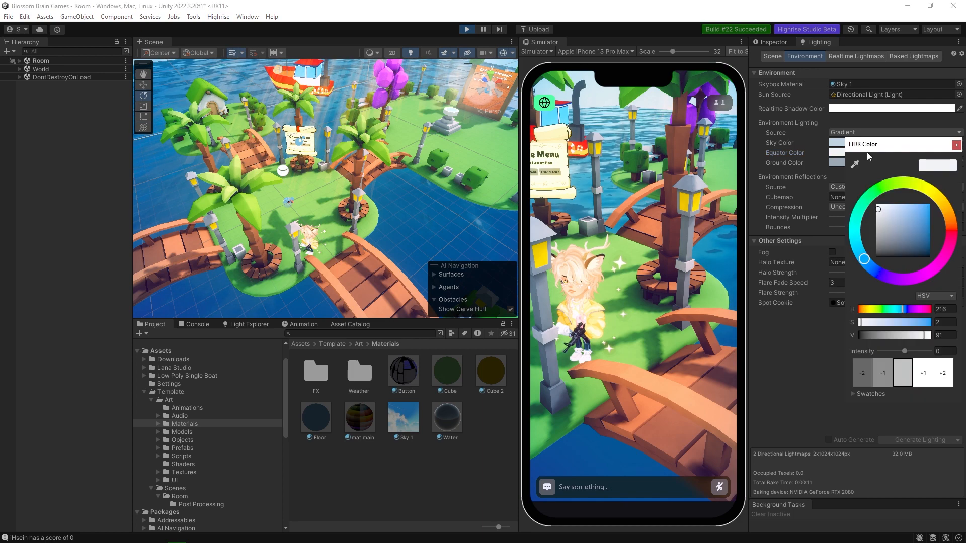
pyautogui.moveTo(887, 215); pyautogui.dragTo(933, 261)
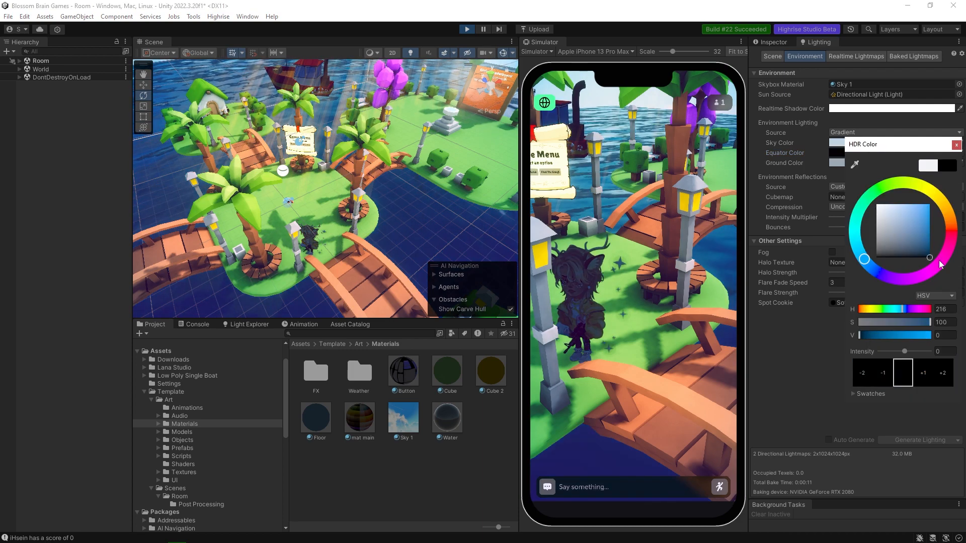
pyautogui.press('Escape')
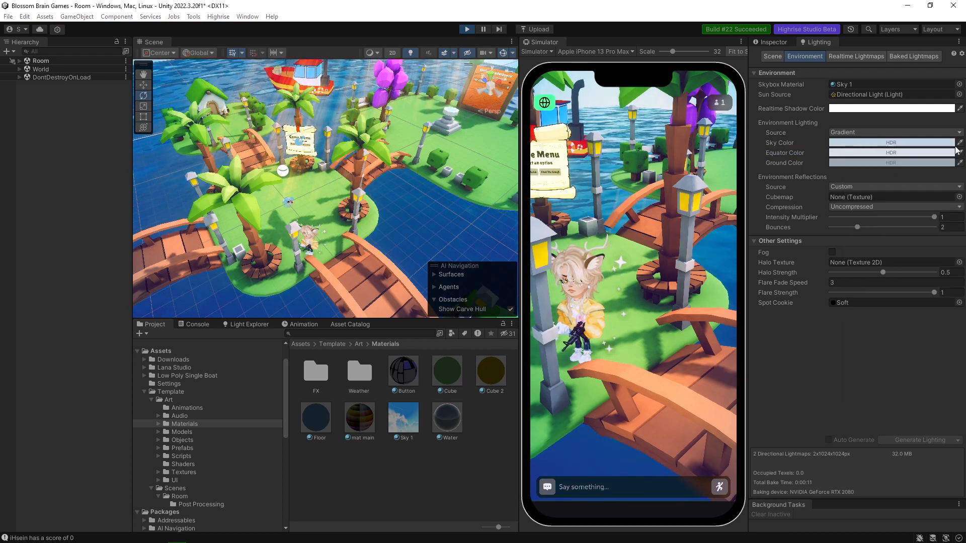
pyautogui.click(864, 155)
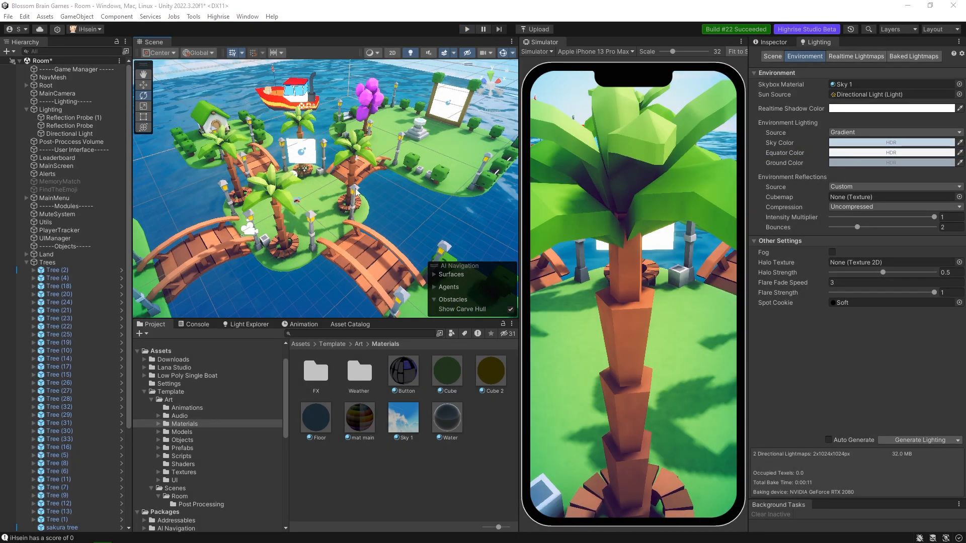
# Examine the palm trees and wooden bridges up close in the Scene view.
pyautogui.scroll(3, 369, 202)
pyautogui.moveTo(373, 205); pyautogui.dragTo(359, 222, button='right')
pyautogui.press('w')
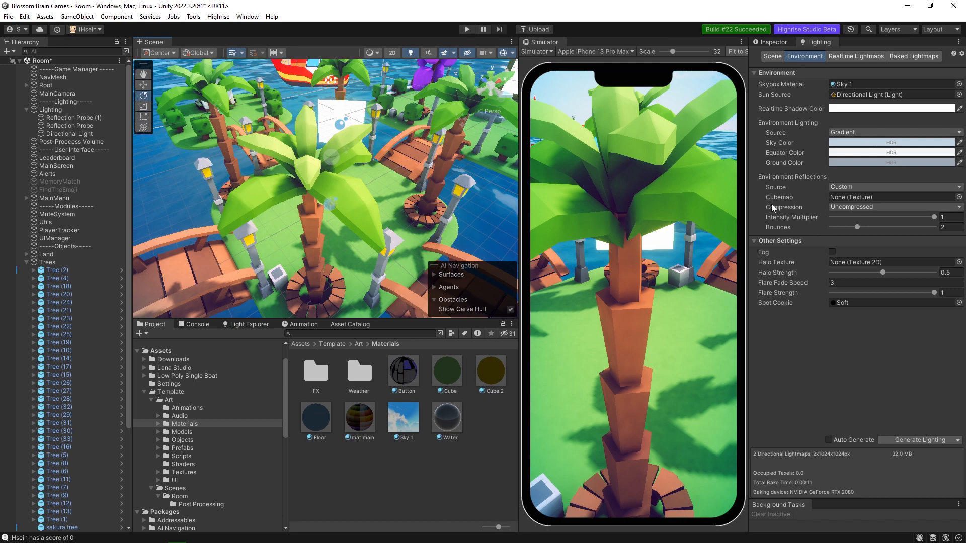
# Select the palm tree beside the far bridge, locate its mesh in the Trees models folder, and show the palm tree model's import settings.
pyautogui.moveTo(405, 199); pyautogui.dragTo(402, 191, button='right')
pyautogui.press('s')
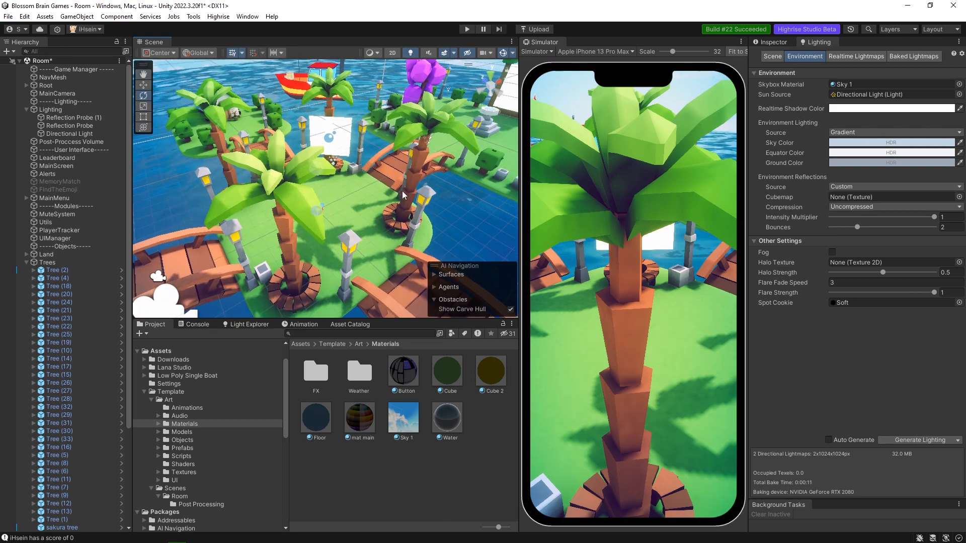
pyautogui.click(422, 158)
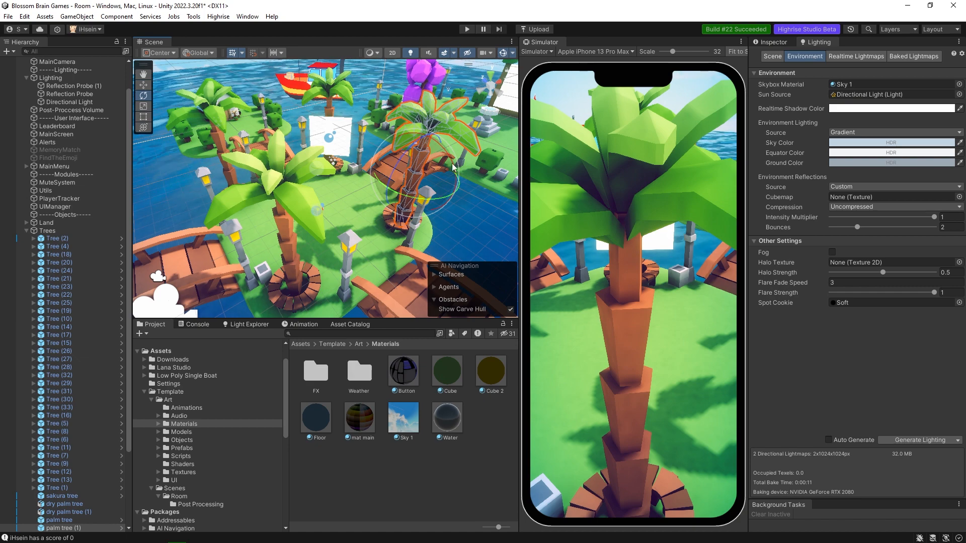
pyautogui.click(769, 45)
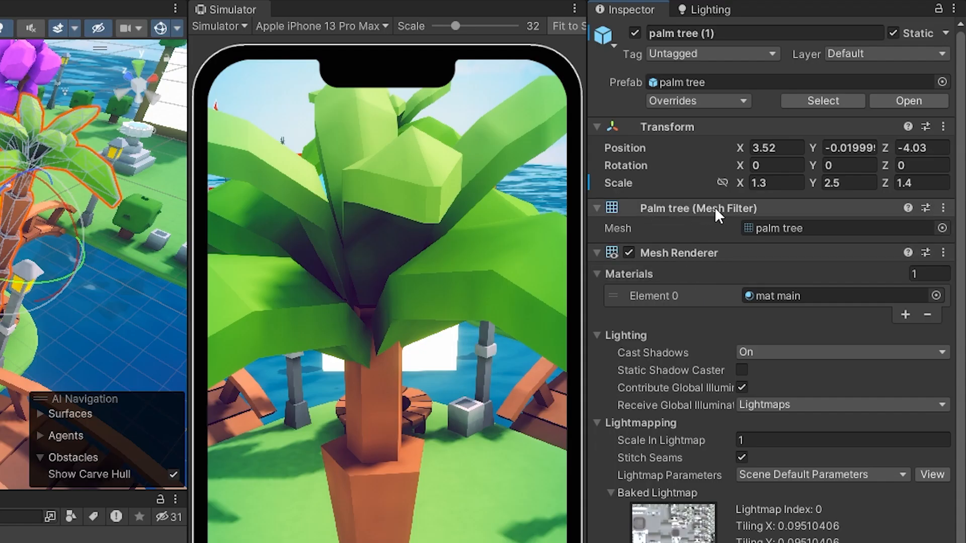
pyautogui.click(785, 227)
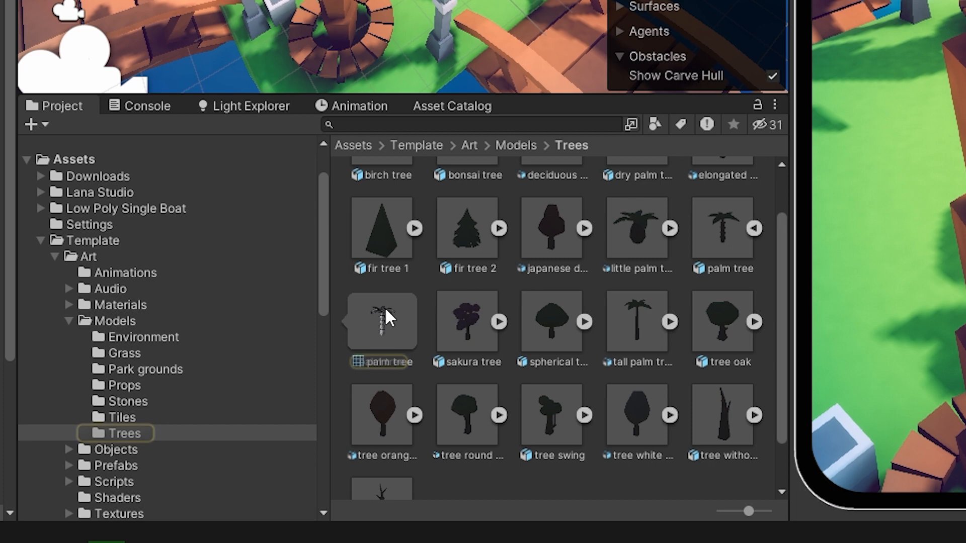
pyautogui.click(384, 317)
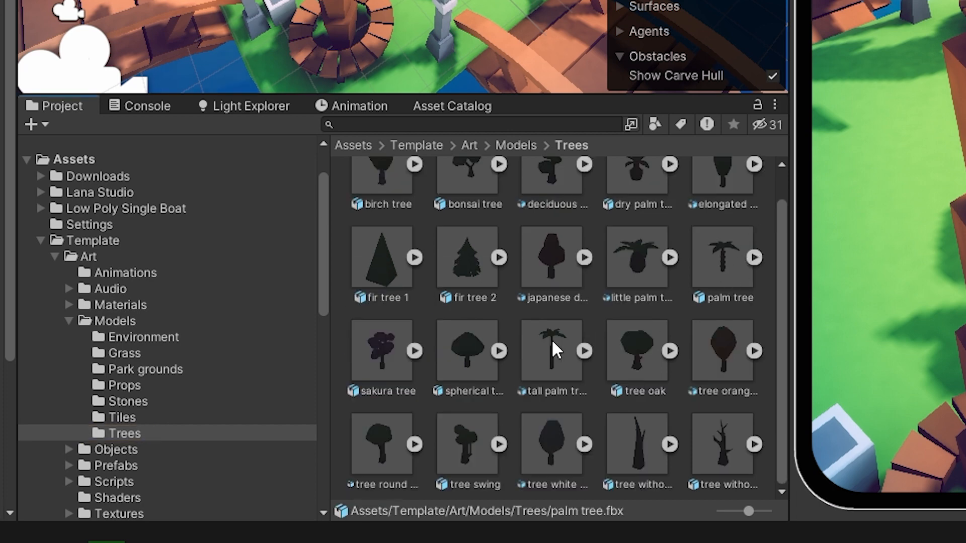
pyautogui.click(712, 257)
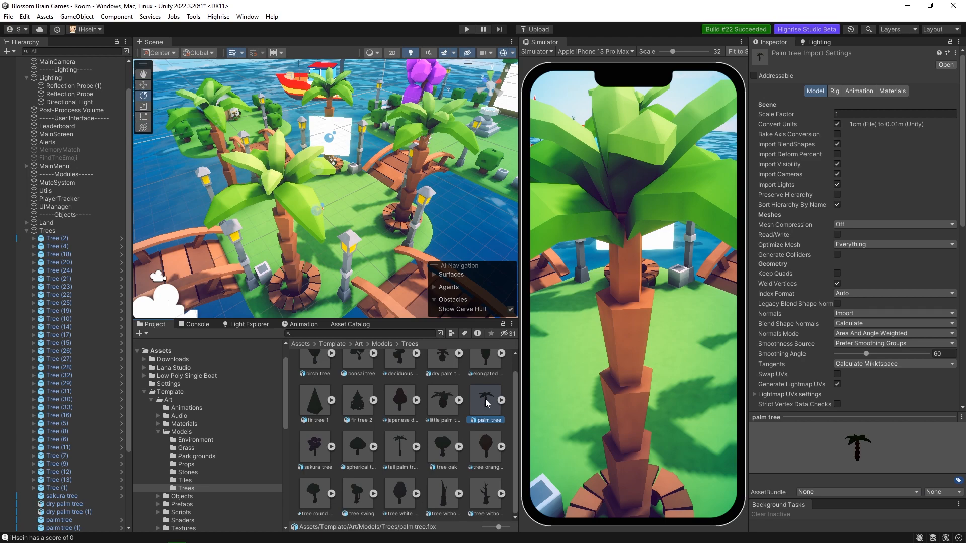
# Switch Generate Lightmap UVs off for the palm tree model and switch it back on.
pyautogui.scroll(-5, 787, 217)
pyautogui.scroll(5, 832, 109)
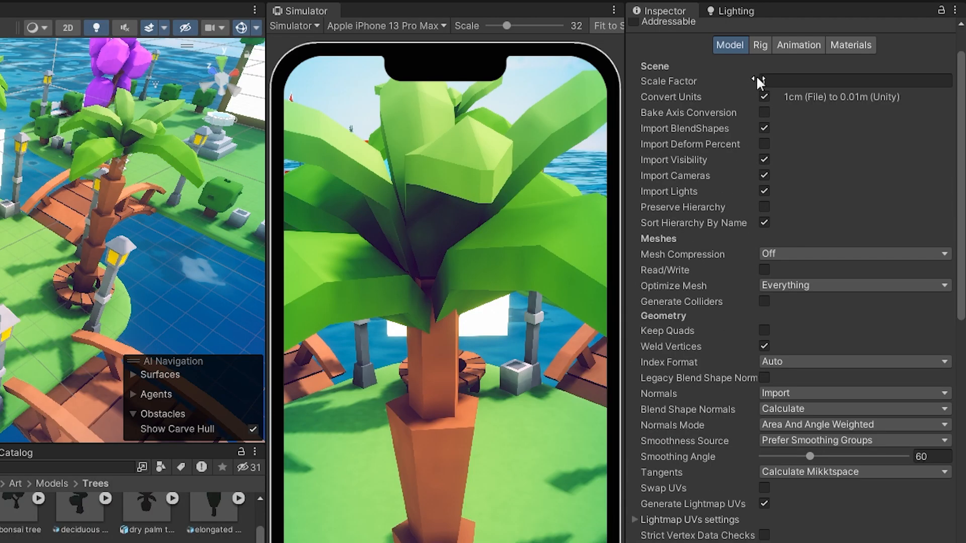
pyautogui.scroll(-2, 696, 258)
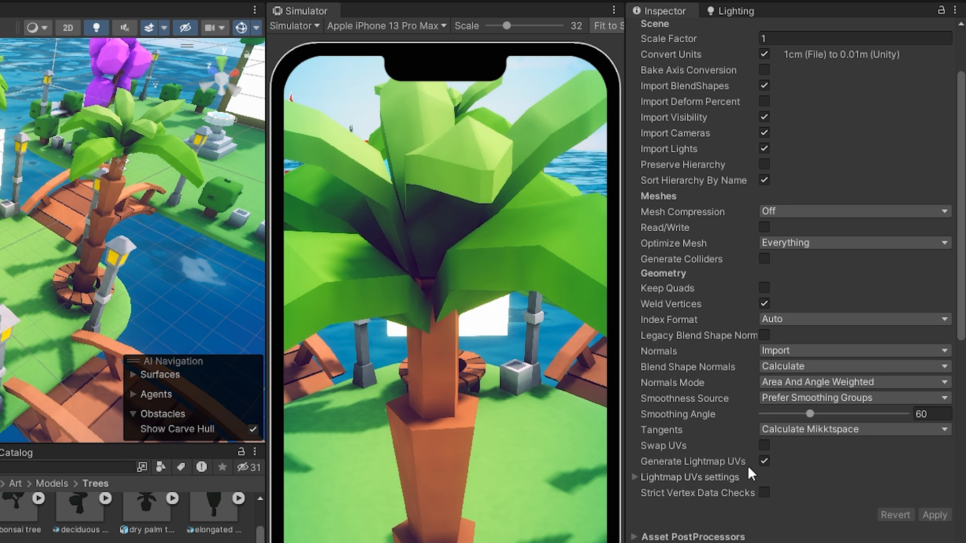
pyautogui.click(764, 461)
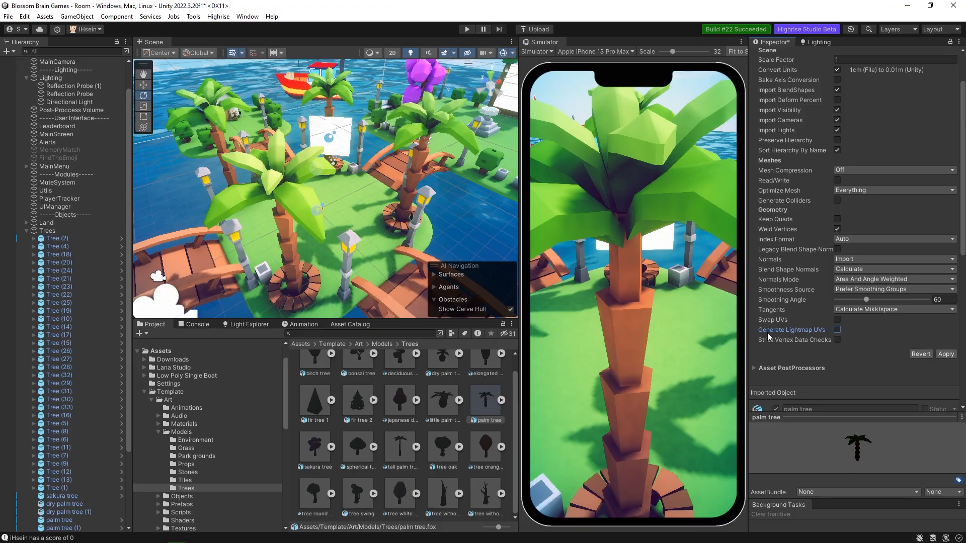
pyautogui.click(837, 330)
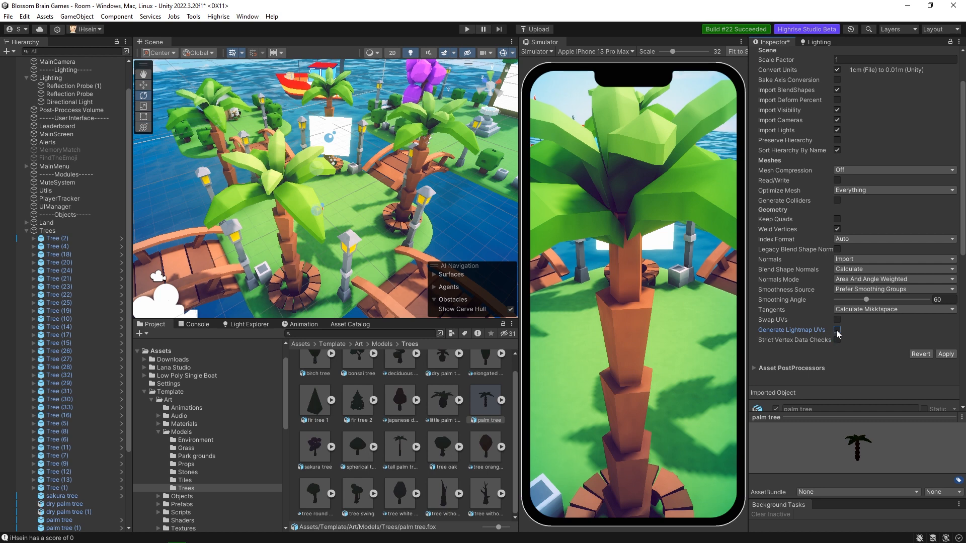
# Look through the Lightmap UVs settings of the palm tree model and collapse them again.
pyautogui.click(756, 341)
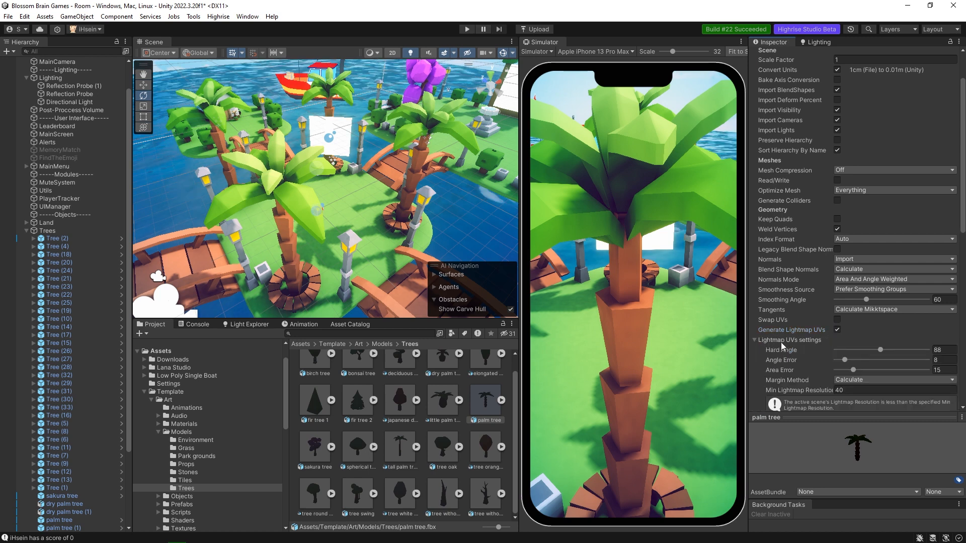
pyautogui.click(754, 343)
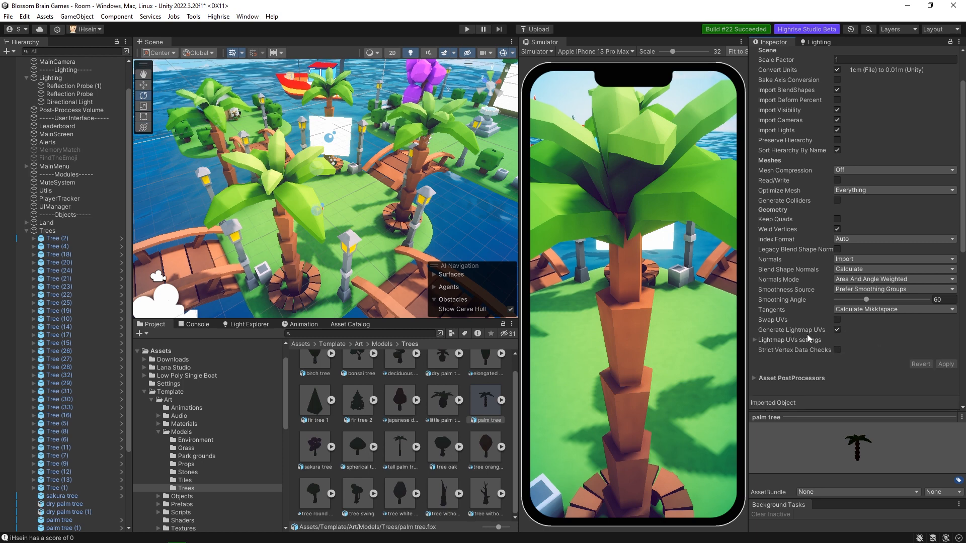
pyautogui.scroll(3, 815, 328)
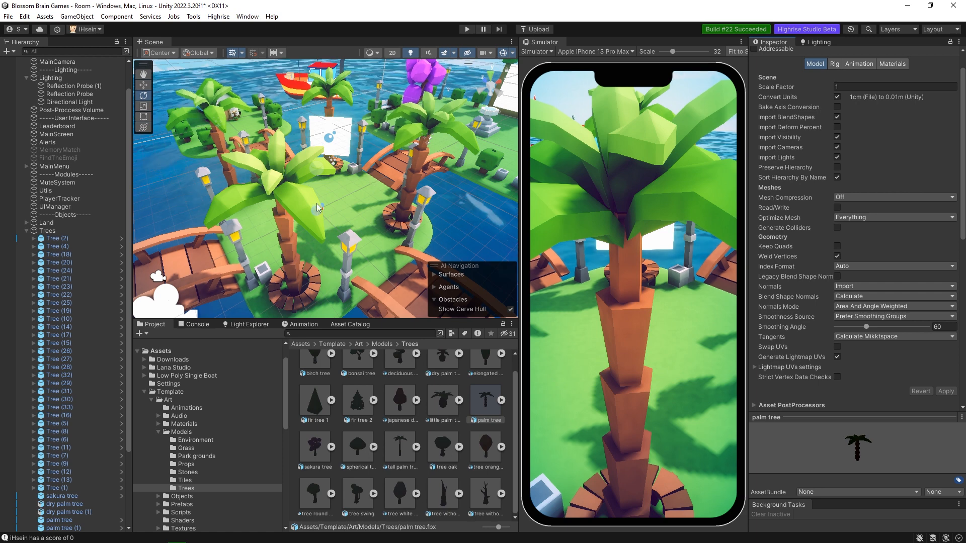
pyautogui.scroll(2, 457, 405)
pyautogui.scroll(-2, 475, 385)
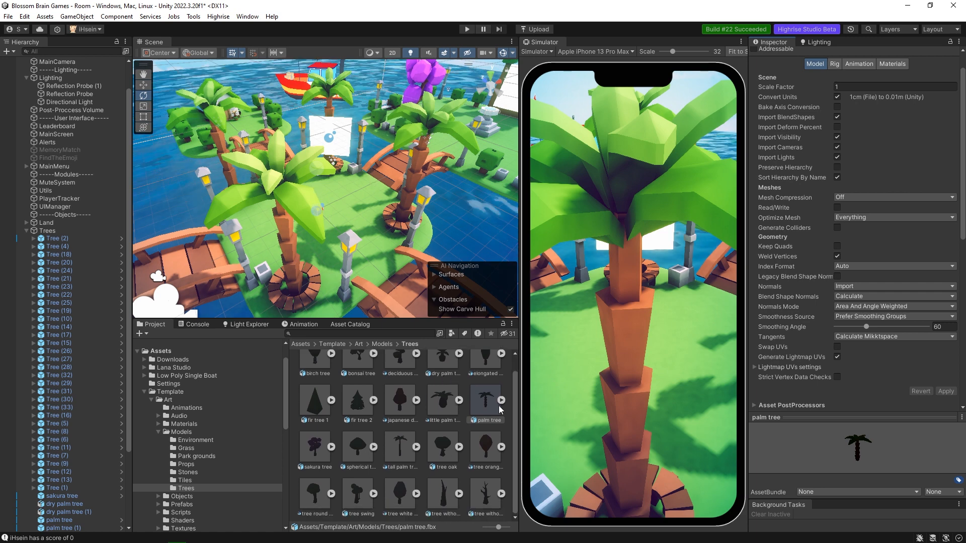
# Select all models in the Trees folder, check their Generate Lightmap UVs setting, and clear the selection.
pyautogui.scroll(2, 332, 379)
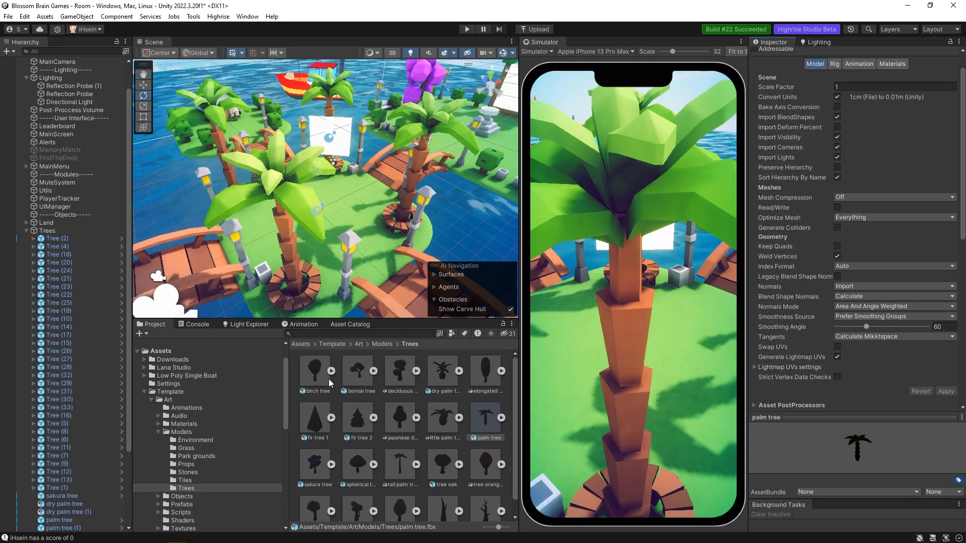
pyautogui.scroll(-2, 447, 497)
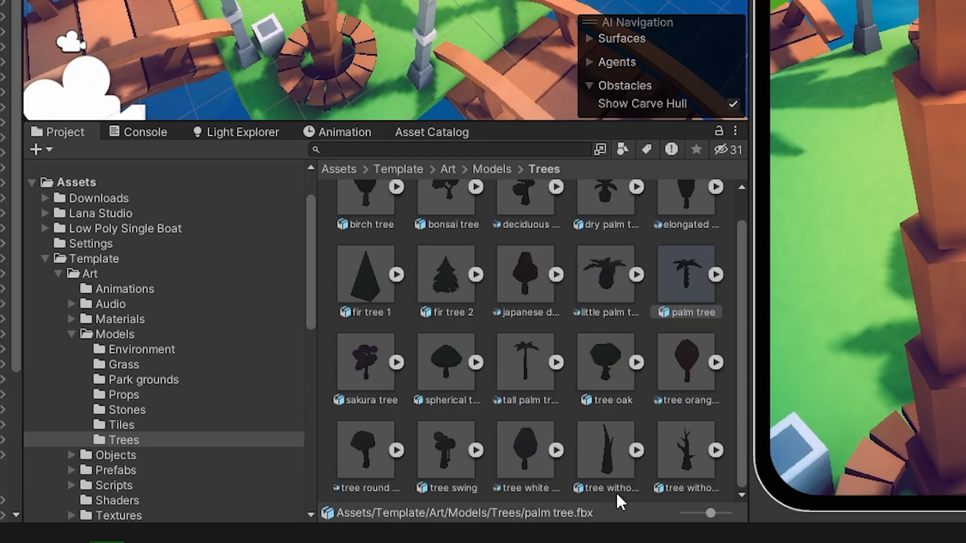
pyautogui.click(615, 491)
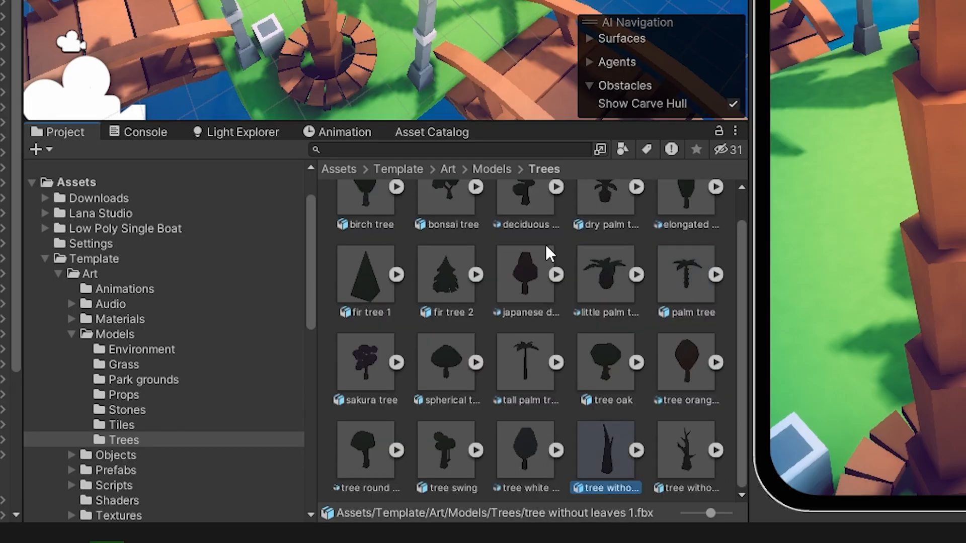
pyautogui.hotkey('ctrl', 'a')
pyautogui.scroll(3, 506, 343)
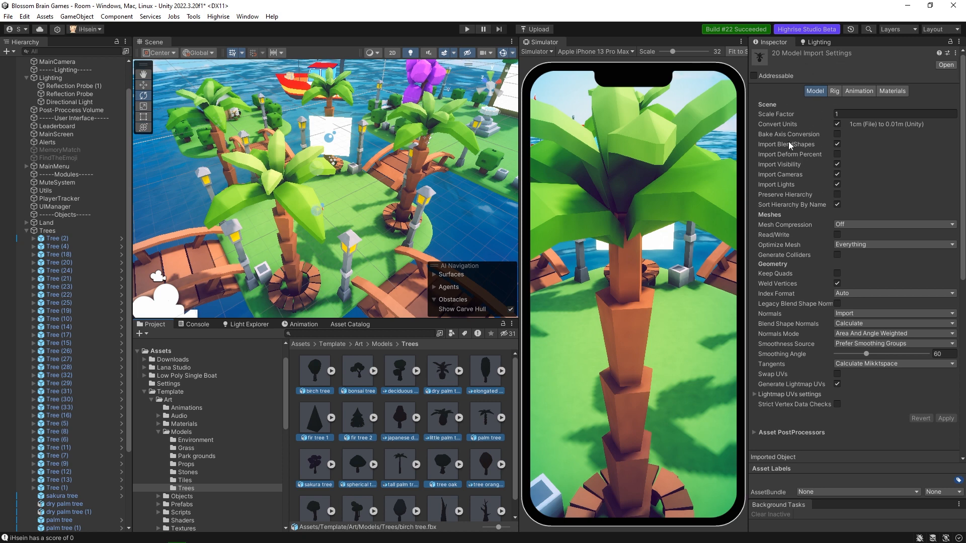
pyautogui.scroll(-3, 809, 241)
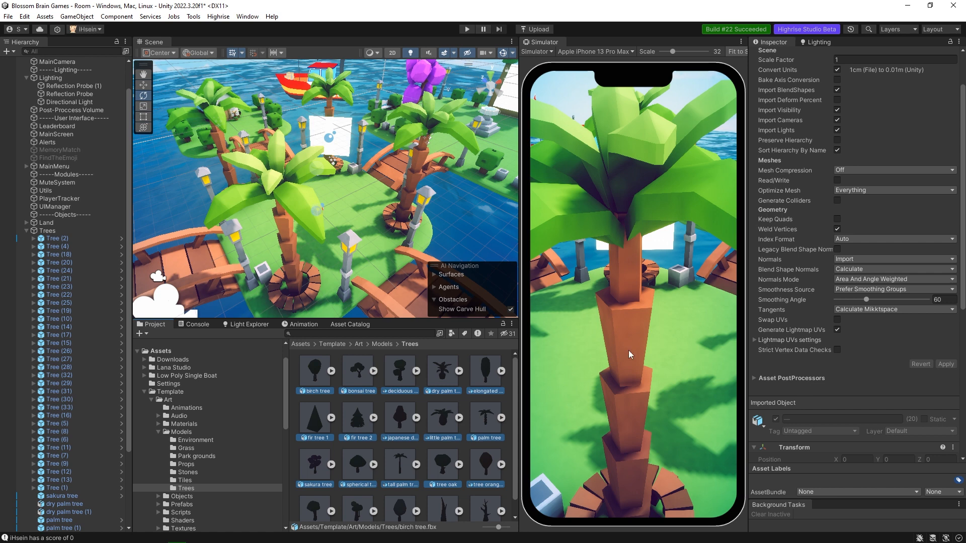
pyautogui.click(444, 422)
pyautogui.click(378, 399)
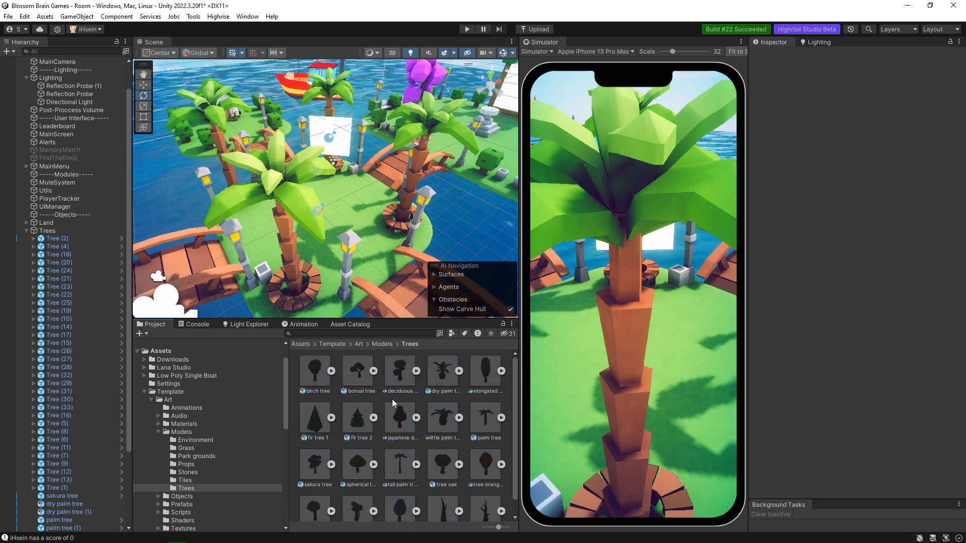
pyautogui.scroll(-4, 384, 216)
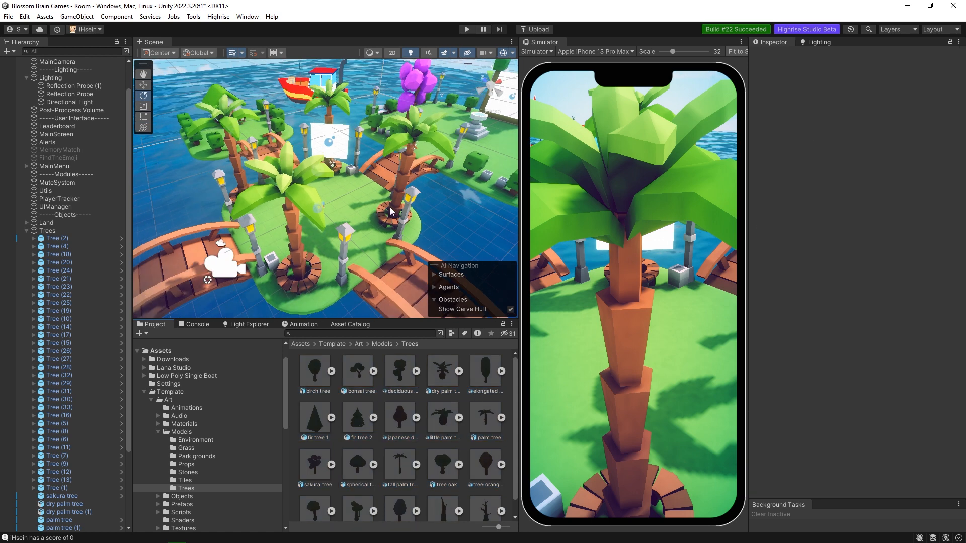
# Check the baked lightmap details of palm tree (2) and the Lightmap Resolution in the scene's lightmapping settings.
pyautogui.click(304, 207)
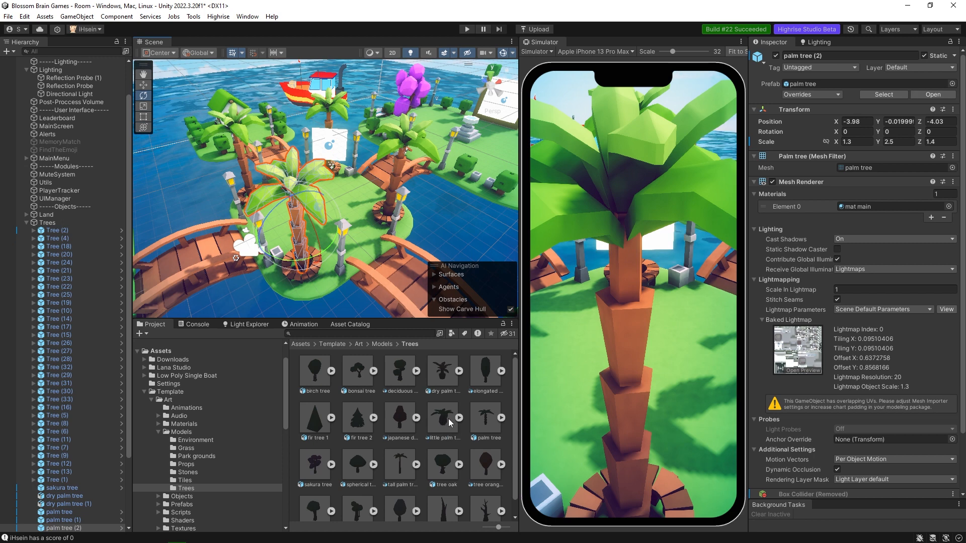
pyautogui.click(817, 43)
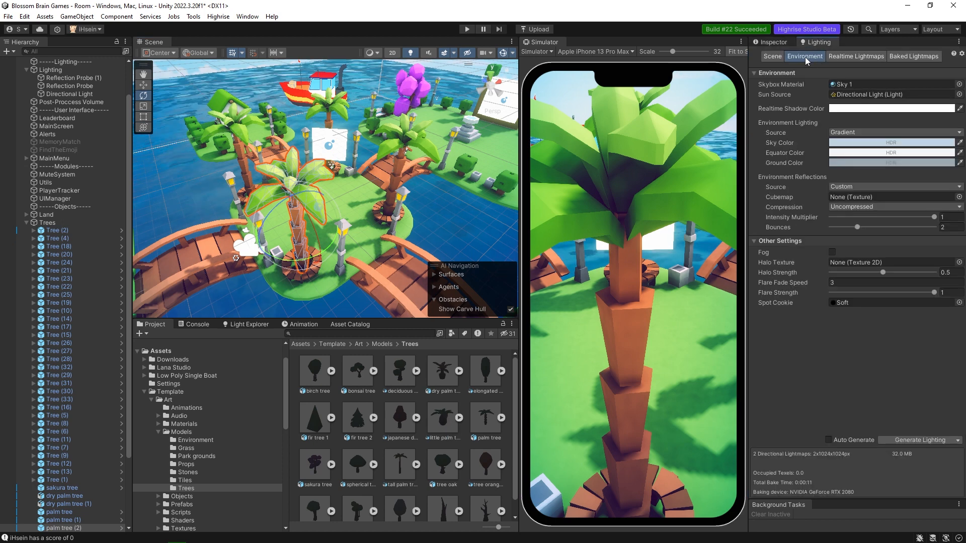
pyautogui.click(774, 56)
pyautogui.scroll(-3, 805, 221)
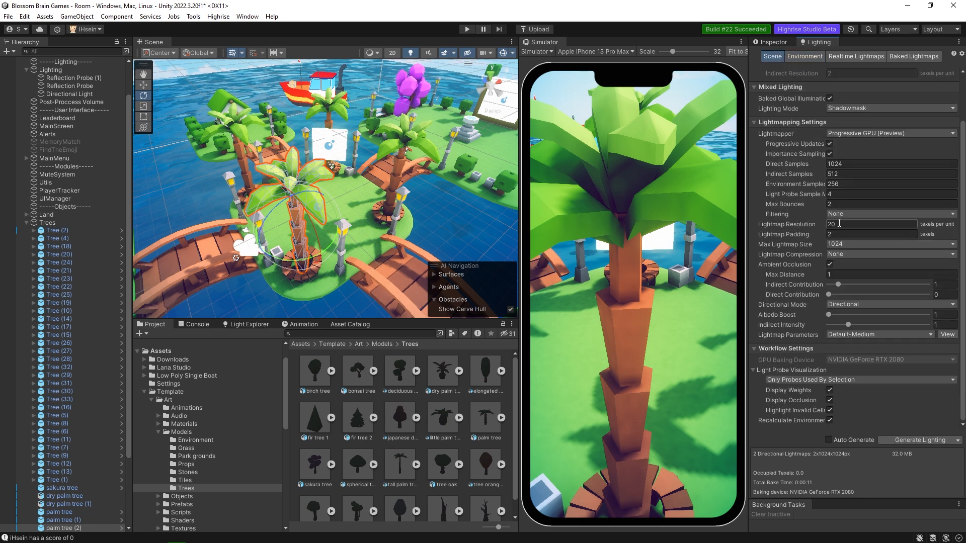
pyautogui.scroll(2, 30, 251)
# Collapse the Trees group, select the Post-Proccess Volume, and disable and re-enable it to compare the scene.
pyautogui.click(23, 261)
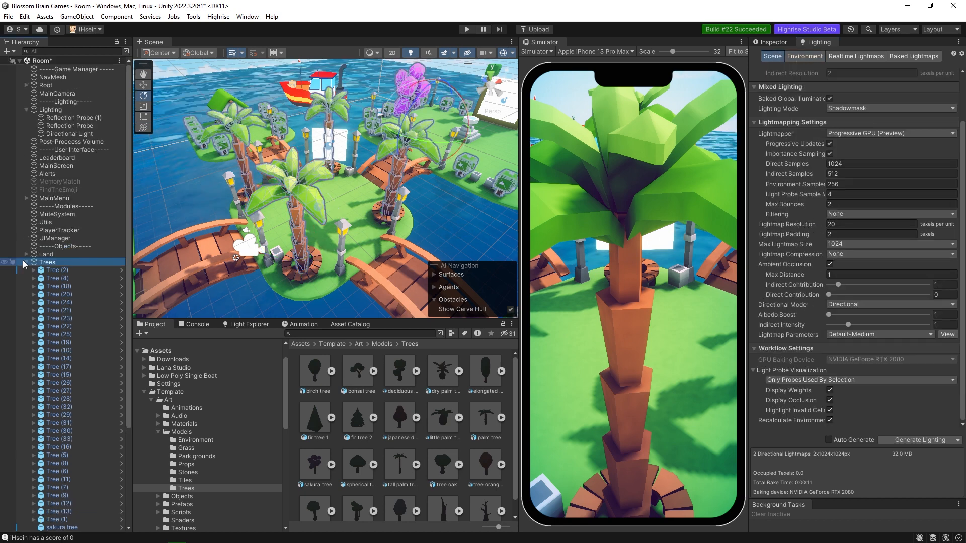
pyautogui.click(26, 262)
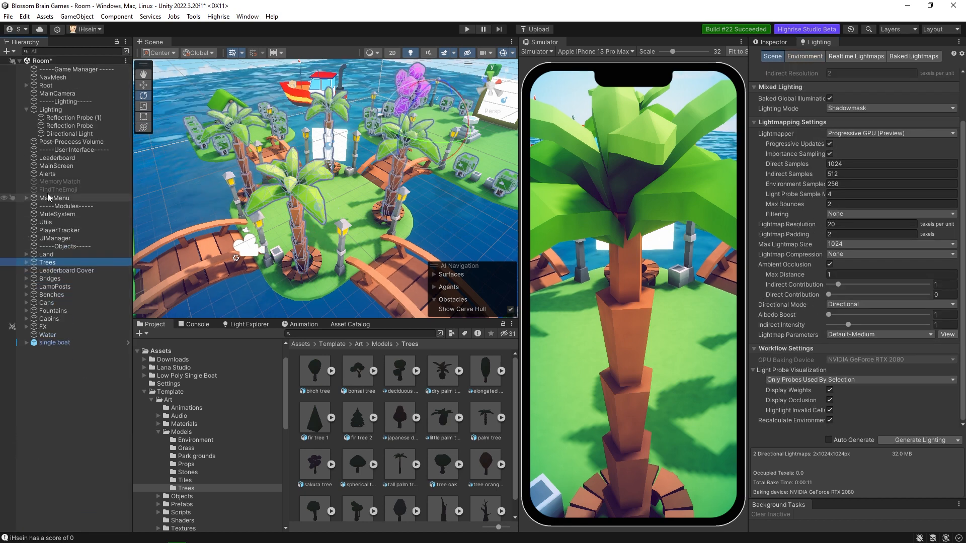
pyautogui.click(58, 142)
pyautogui.press('f')
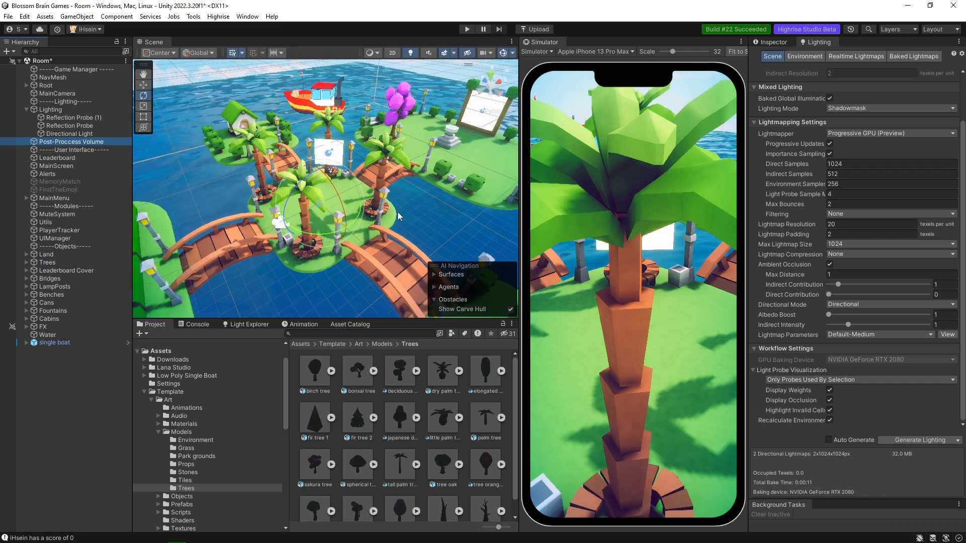
pyautogui.click(774, 42)
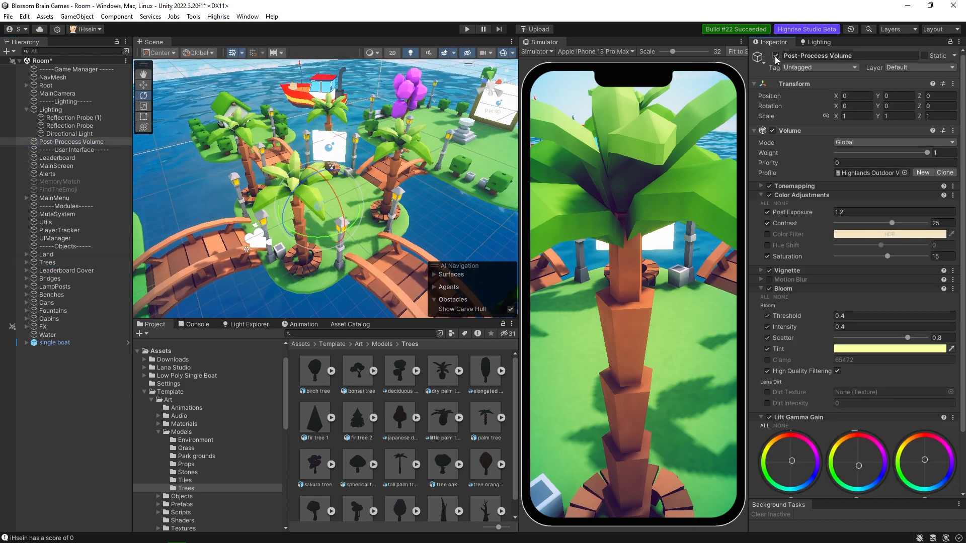
pyautogui.click(776, 56)
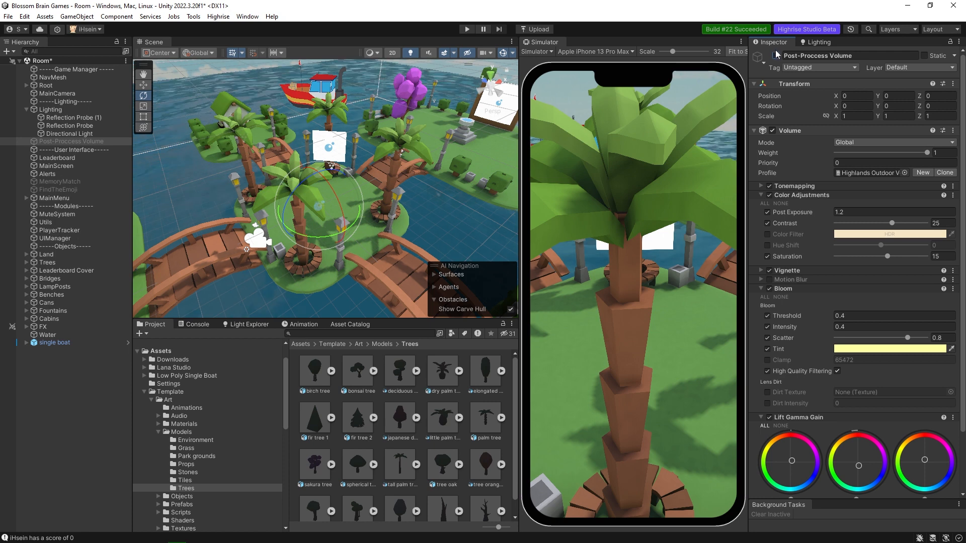
pyautogui.click(776, 55)
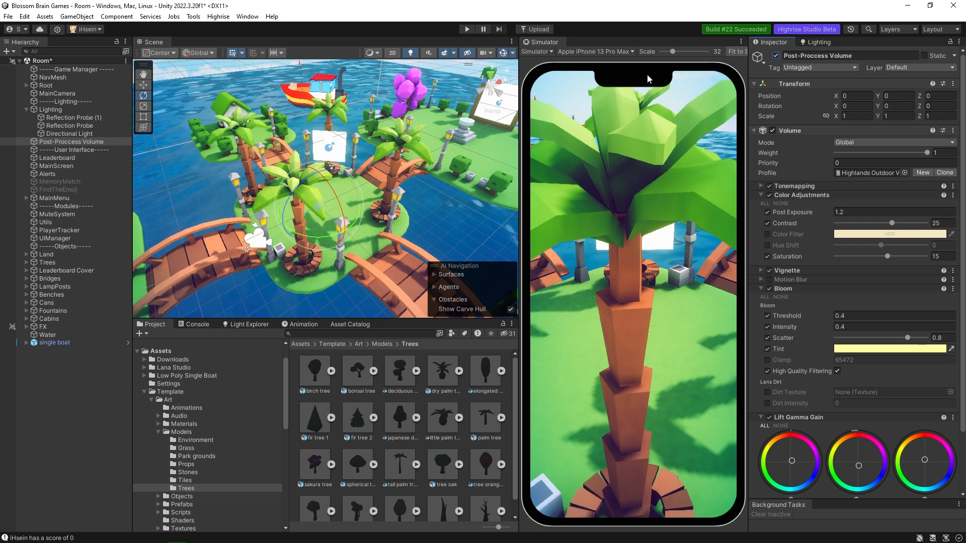
# Clear the scene's baked lighting data and view the unlit island from the Scene view.
pyautogui.click(818, 42)
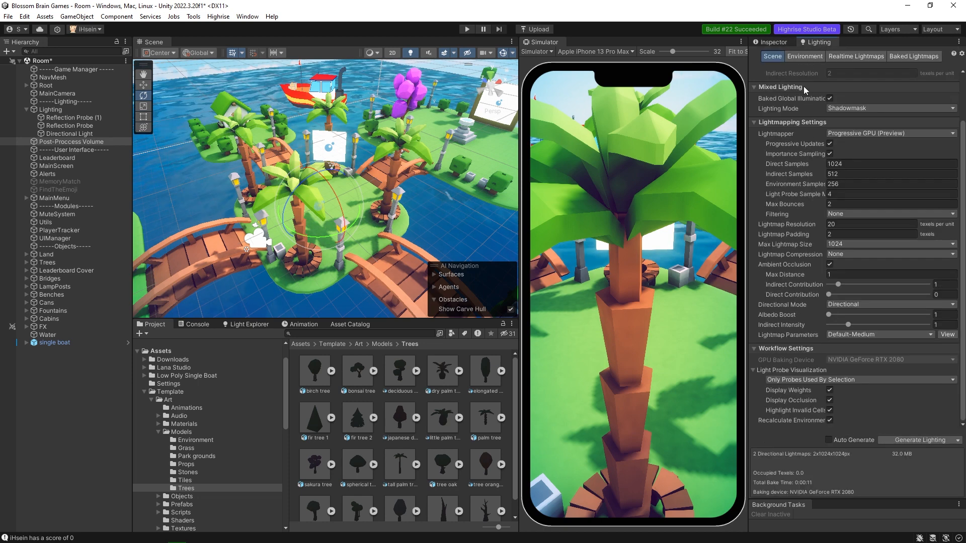
pyautogui.click(956, 441)
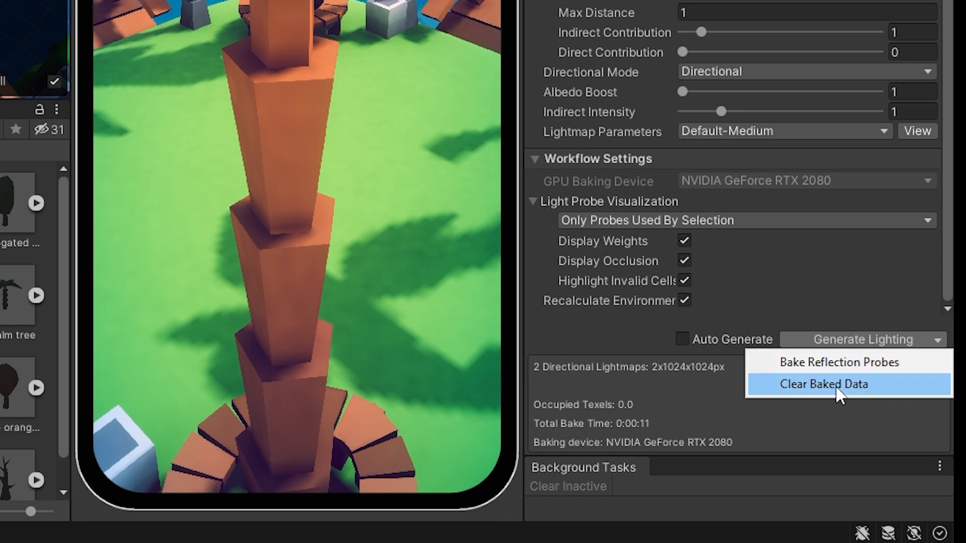
pyautogui.click(839, 384)
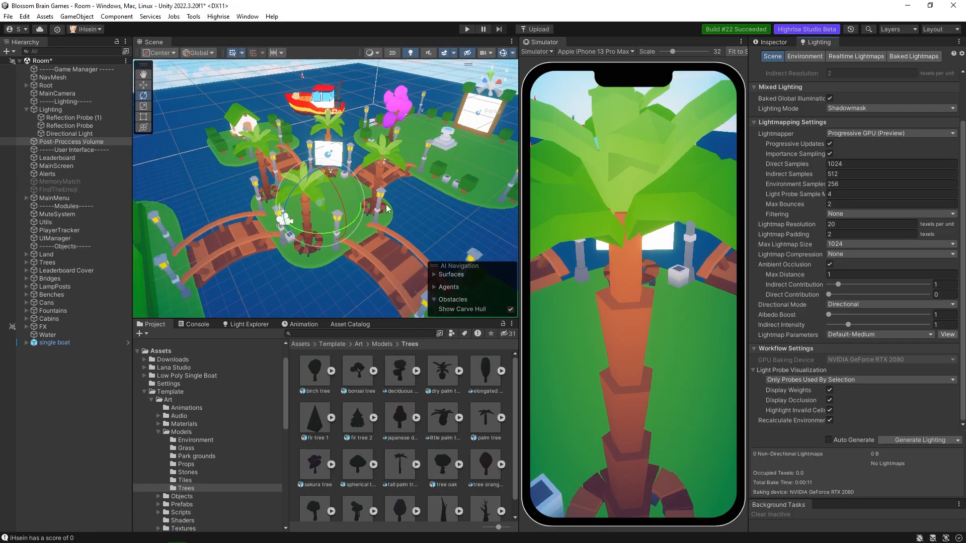
pyautogui.keyDown('alt'); pyautogui.moveTo(387, 209); pyautogui.dragTo(384, 207); pyautogui.keyUp('alt')
pyautogui.keyDown('alt'); pyautogui.moveTo(384, 207); pyautogui.dragTo(387, 203); pyautogui.keyUp('alt')
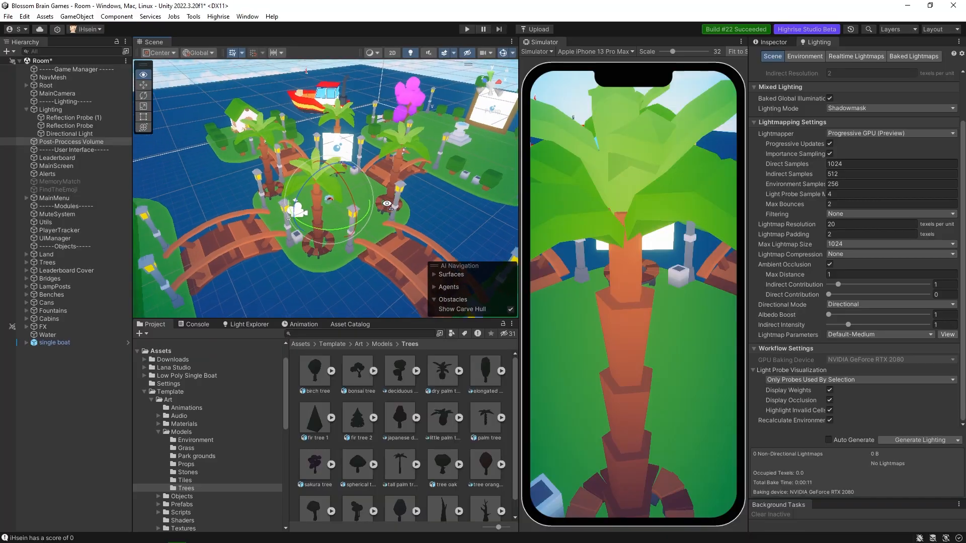
# Compare the unbaked island with and without post-processing, and leave the Post-Proccess Volume object disabled.
pyautogui.click(762, 44)
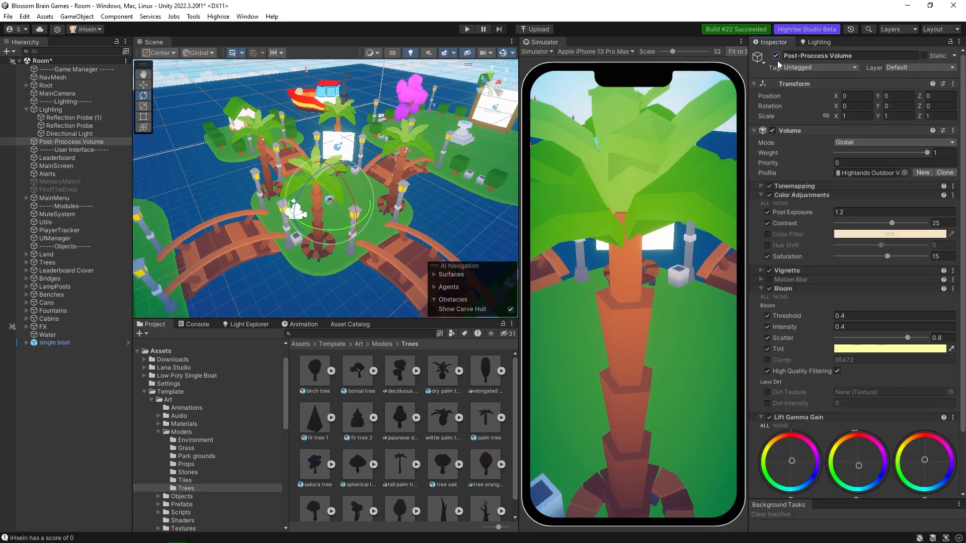
pyautogui.click(775, 55)
pyautogui.keyDown('alt'); pyautogui.moveTo(403, 191); pyautogui.dragTo(421, 167); pyautogui.keyUp('alt')
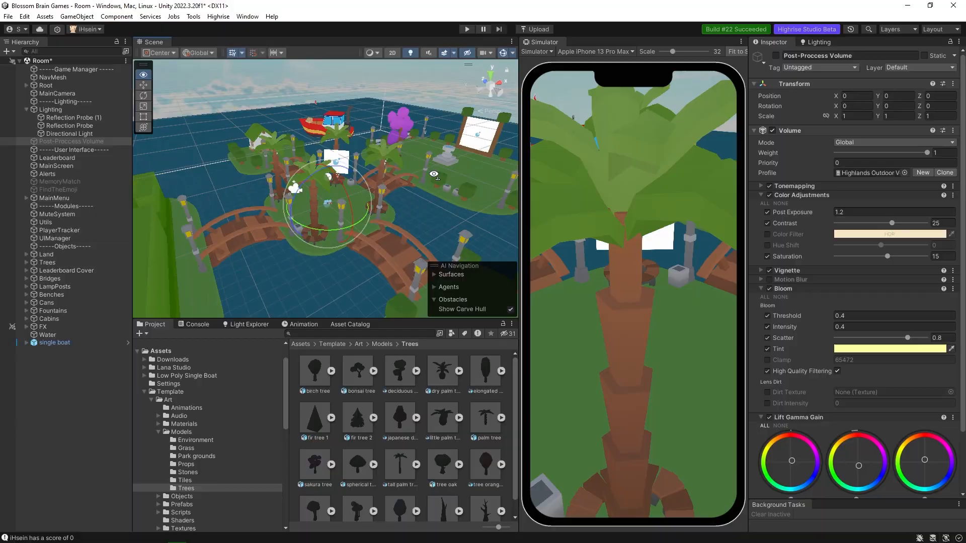
pyautogui.click(804, 45)
pyautogui.click(770, 41)
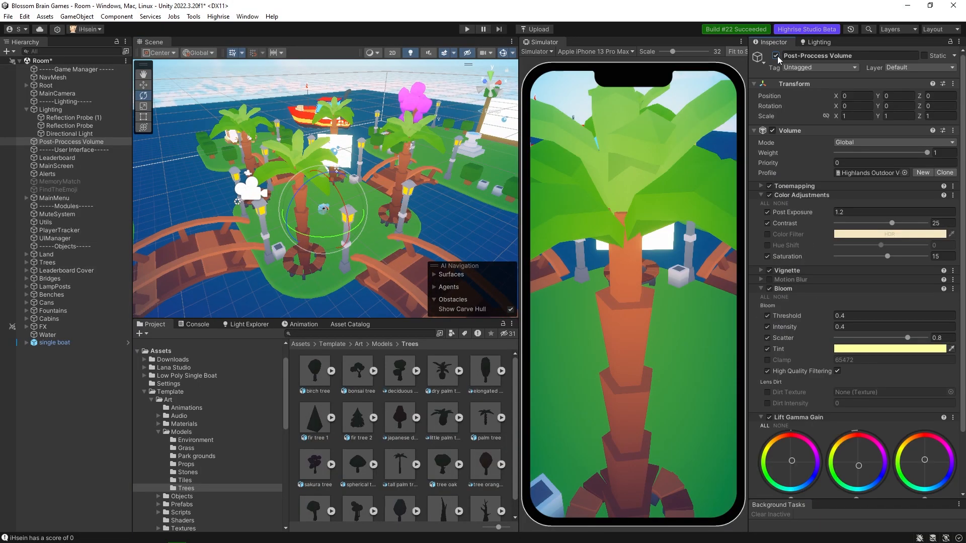
pyautogui.click(776, 55)
# Set the scene's Lightmap Resolution to 10 texels per unit and generate the baked lighting.
pyautogui.click(808, 44)
pyautogui.click(844, 224)
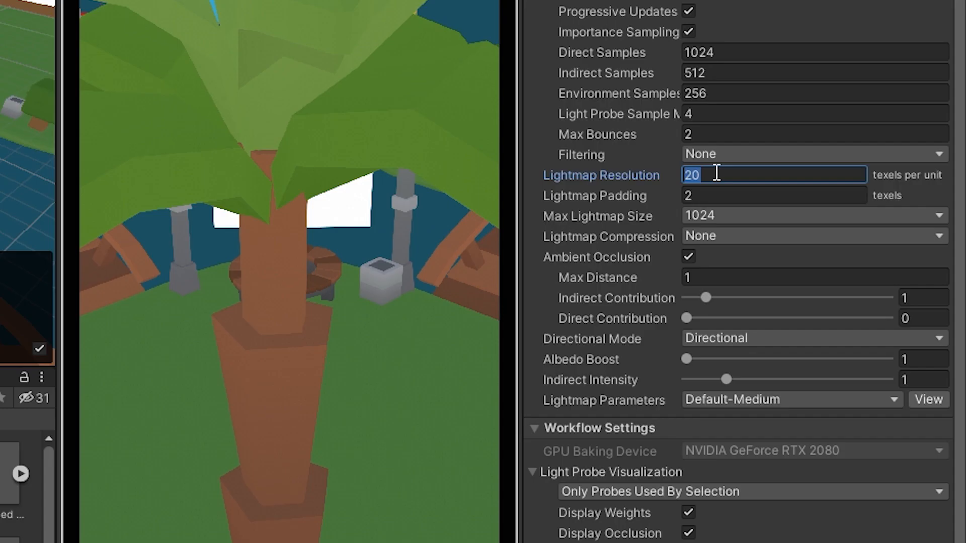
pyautogui.write('10')
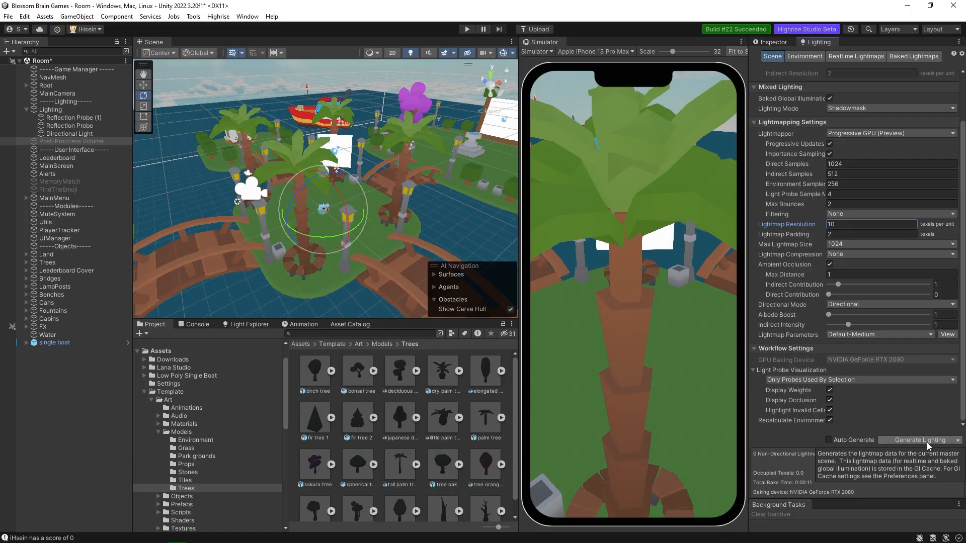
pyautogui.click(927, 442)
# Inspect the newly baked island in the Scene view and toggle the Post-Proccess Volume for comparison.
pyautogui.moveTo(385, 212); pyautogui.dragTo(417, 199, button='right')
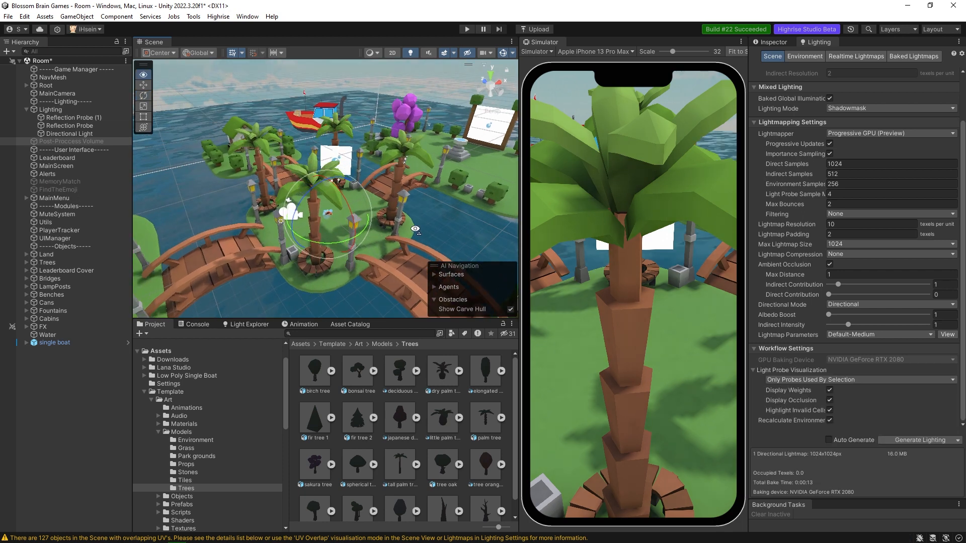
pyautogui.click(770, 41)
pyautogui.click(775, 58)
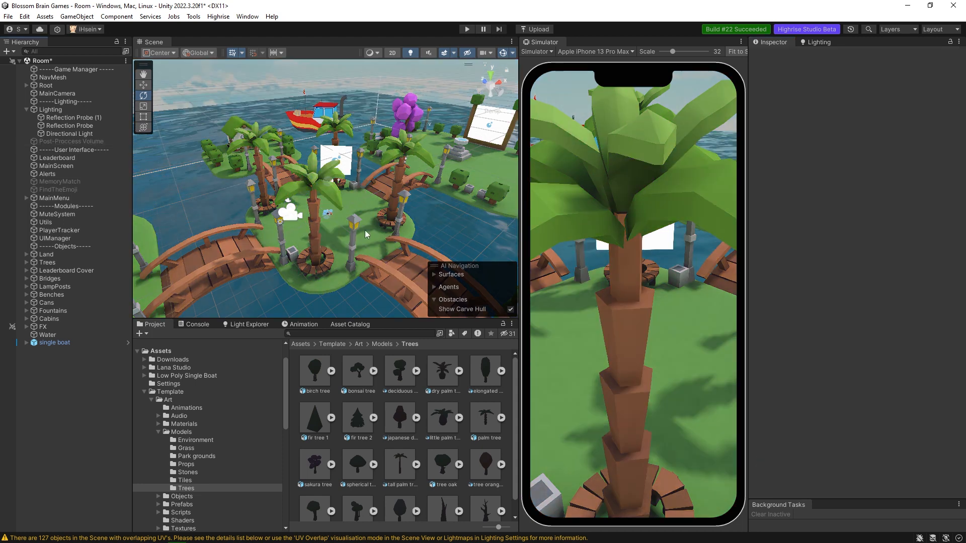
# Create a Global Volume in the scene and name it "Post processing".
pyautogui.rightClick(77, 367)
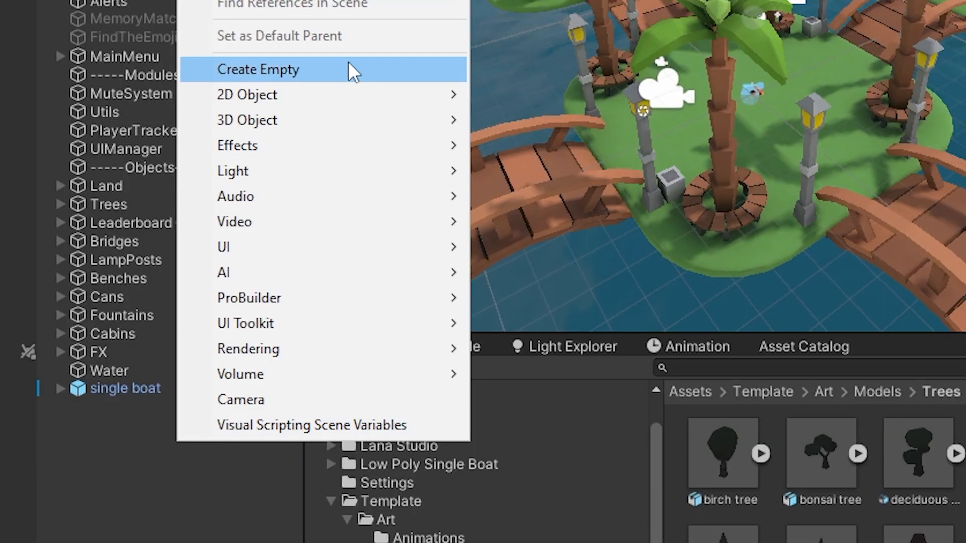
pyautogui.moveTo(336, 382)
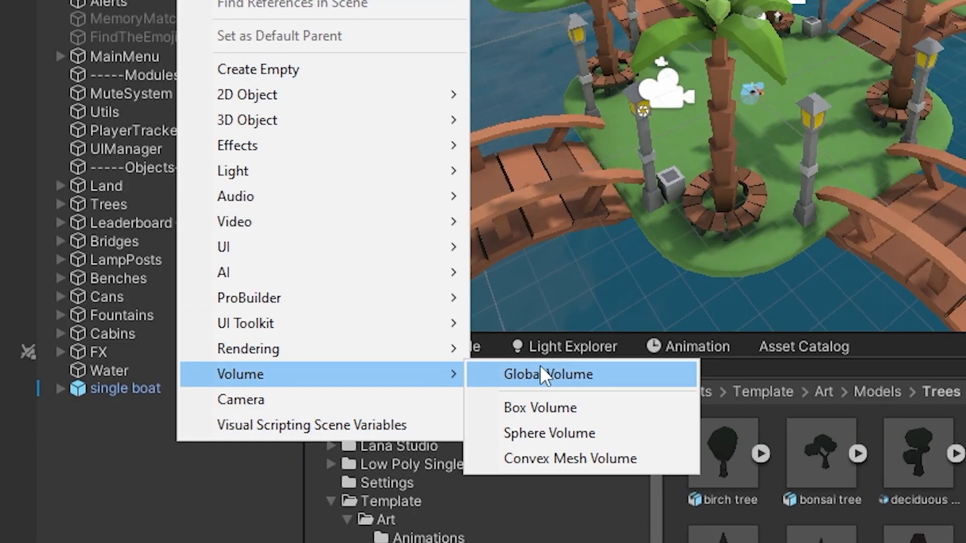
pyautogui.click(545, 373)
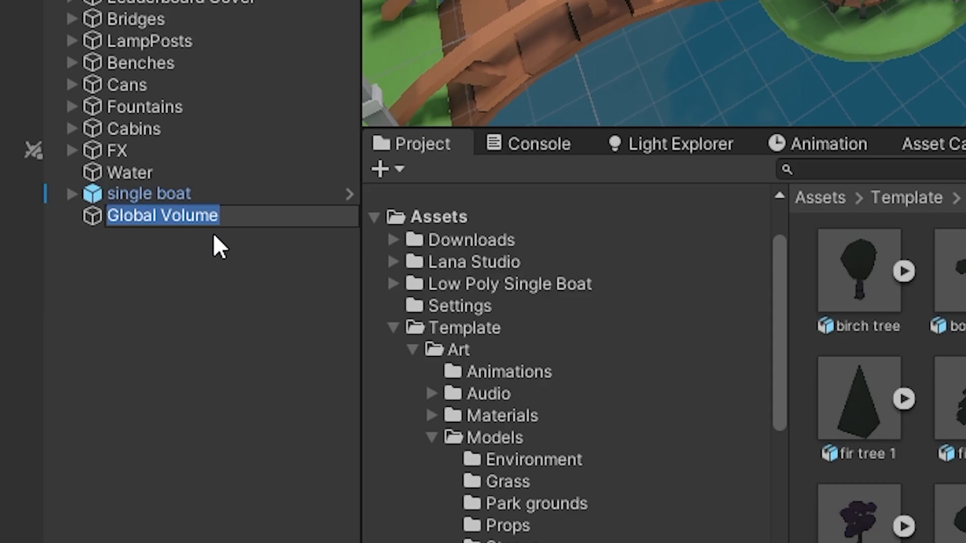
pyautogui.write('CC')
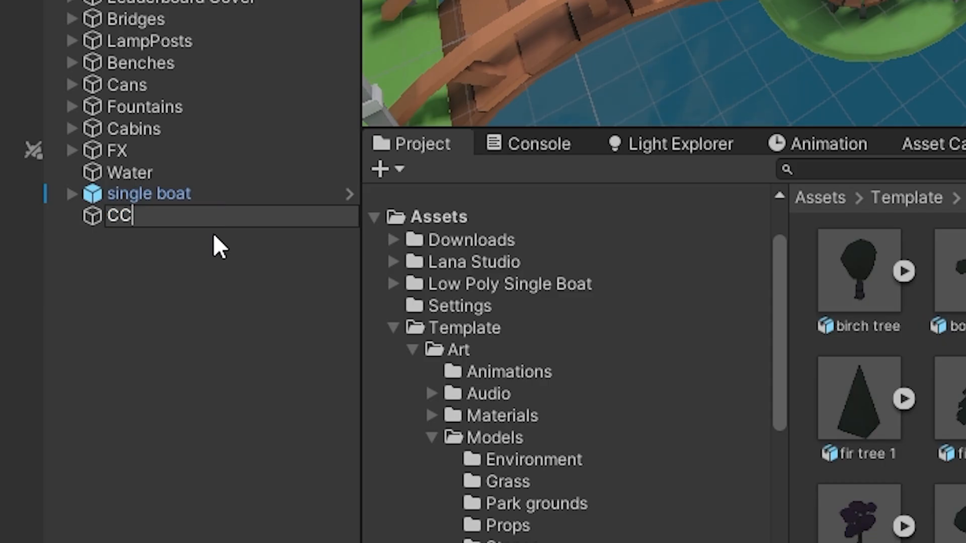
pyautogui.press('BackSpace')
pyautogui.press('BackSpace')
pyautogui.write('Pos')
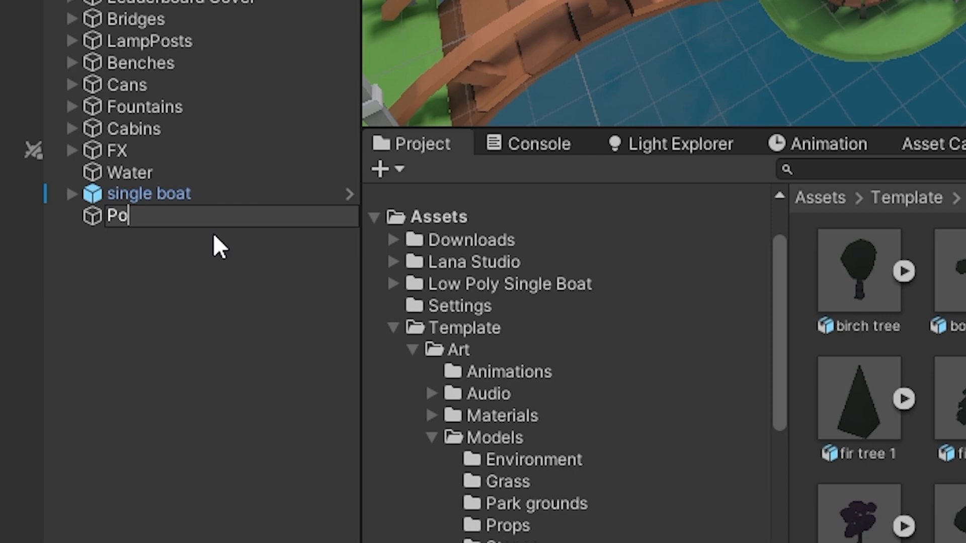
pyautogui.write('t processing')
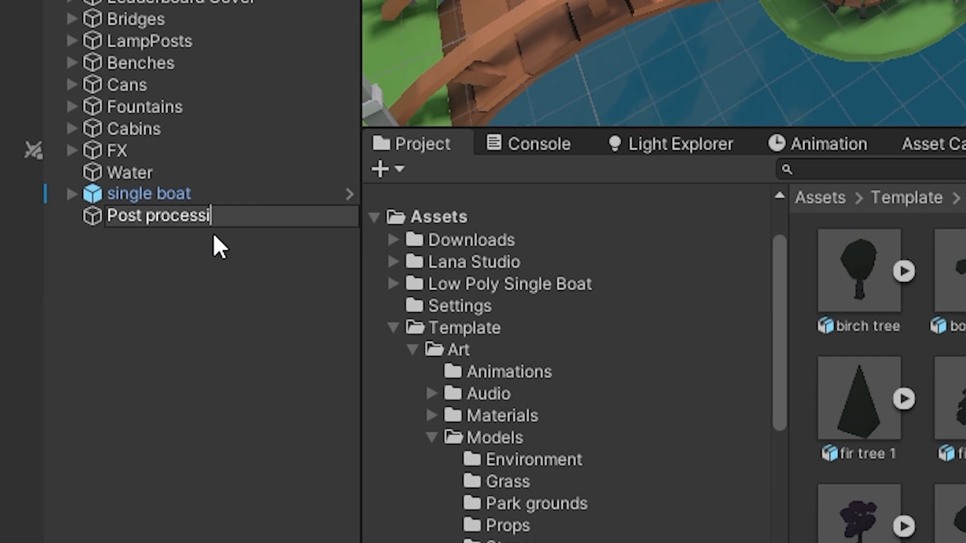
pyautogui.press('Return')
# Reset the Post processing volume's transform and create a new volume profile for it.
pyautogui.rightClick(795, 85)
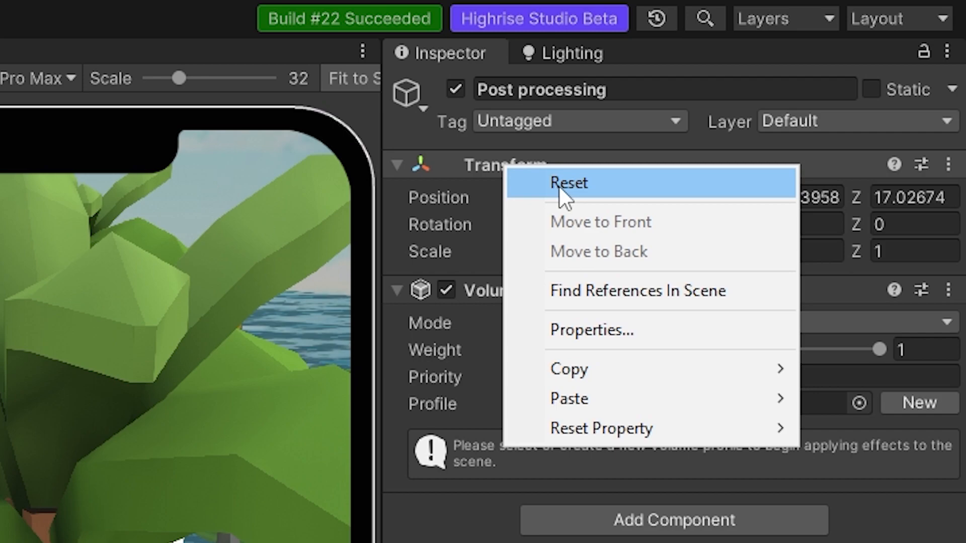
pyautogui.click(814, 92)
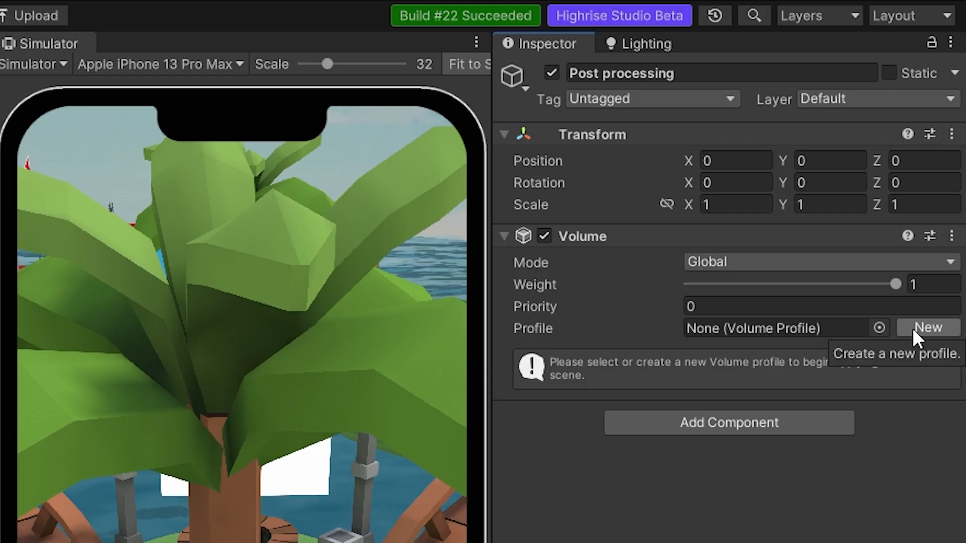
pyautogui.click(912, 328)
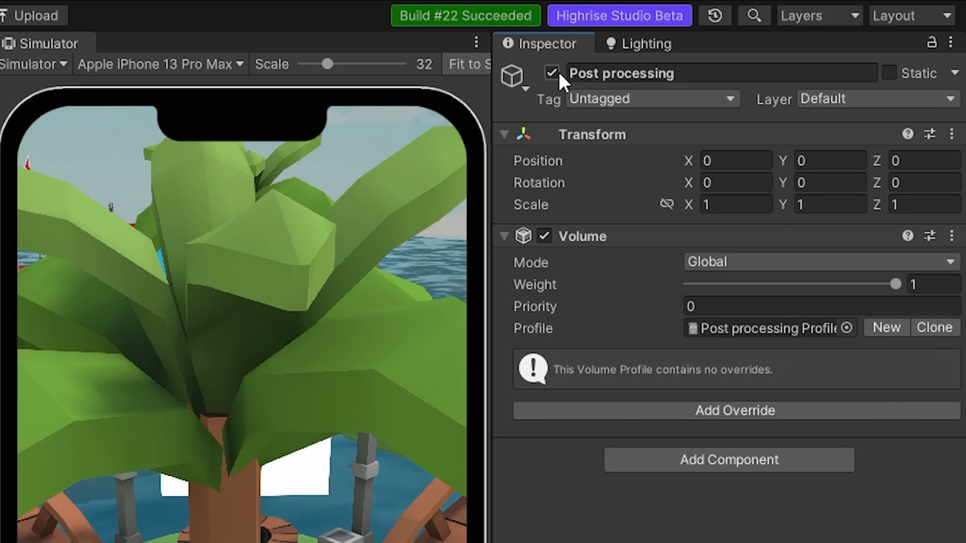
# Browse the available post-processing overrides and add Tonemapping to the Post processing volume.
pyautogui.click(749, 412)
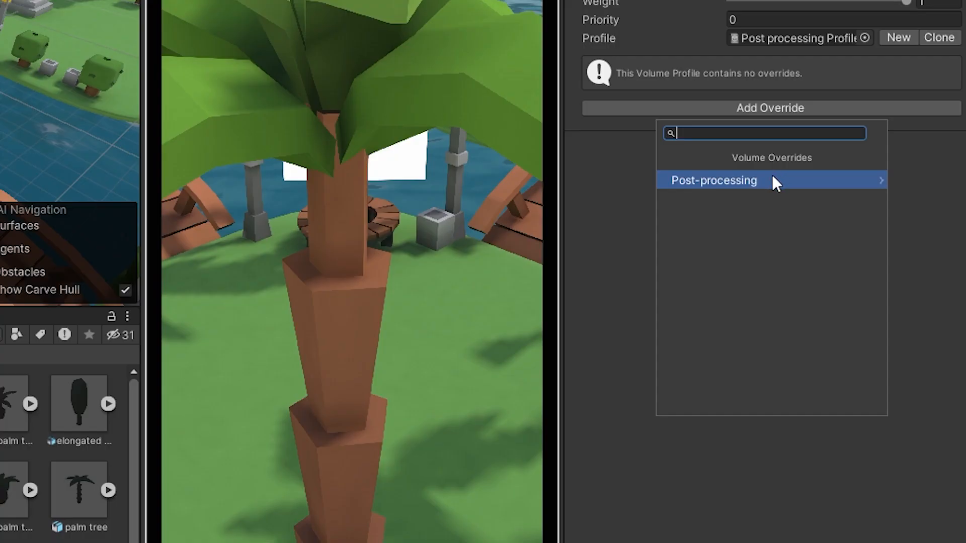
pyautogui.click(771, 182)
pyautogui.scroll(-2, 760, 282)
pyautogui.scroll(2, 755, 282)
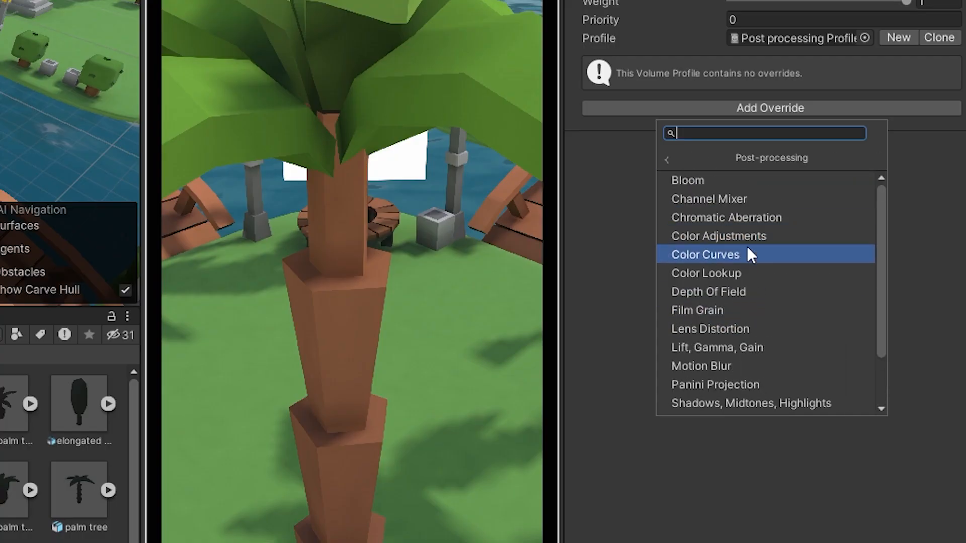
pyautogui.scroll(-2, 745, 301)
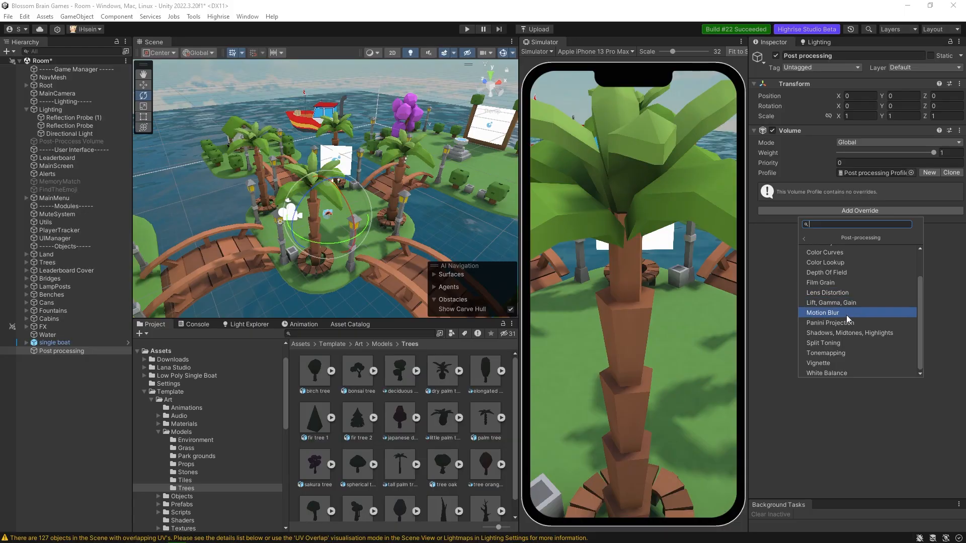
pyautogui.scroll(2, 850, 275)
pyautogui.scroll(-2, 852, 265)
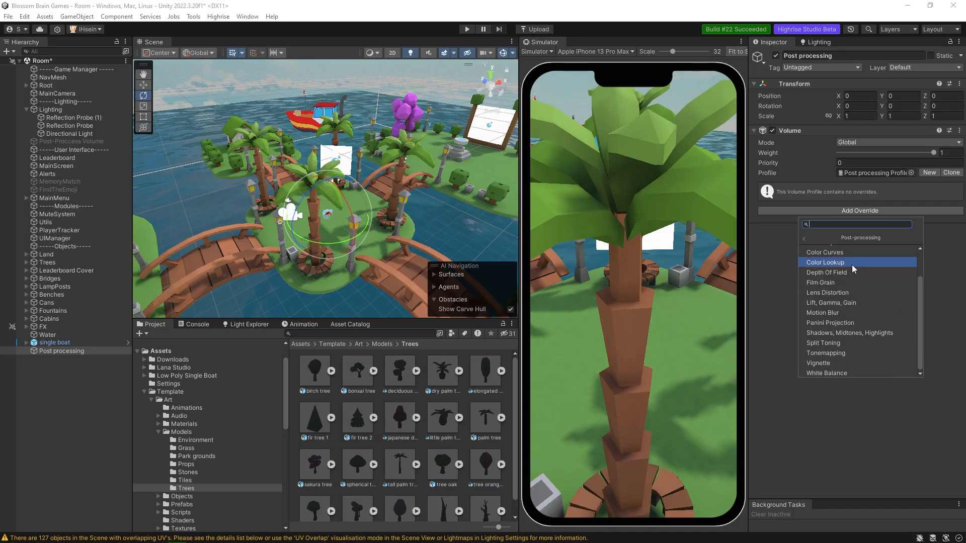
pyautogui.click(849, 352)
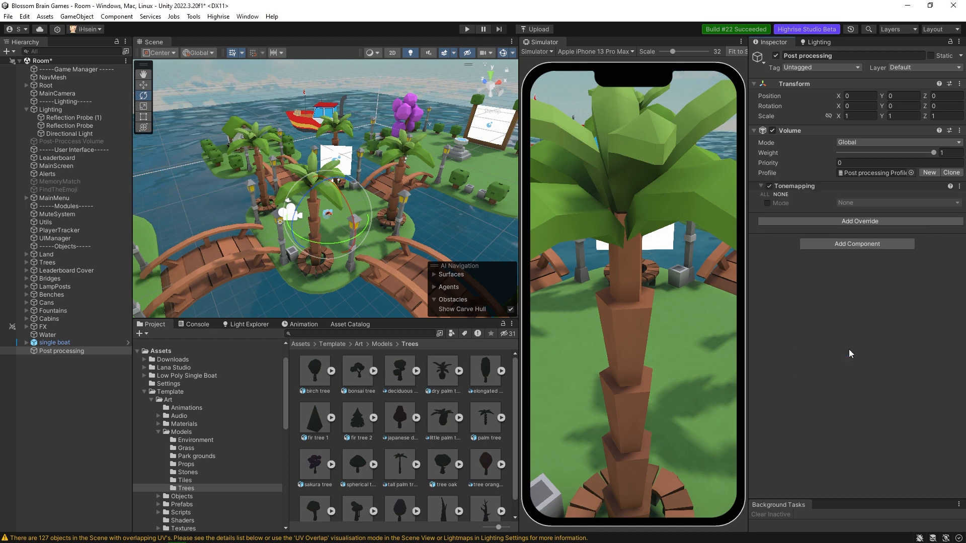
# Enable the Tonemapping mode, compare Neutral with ACES, and set it to ACES.
pyautogui.click(767, 204)
pyautogui.click(858, 203)
pyautogui.click(864, 237)
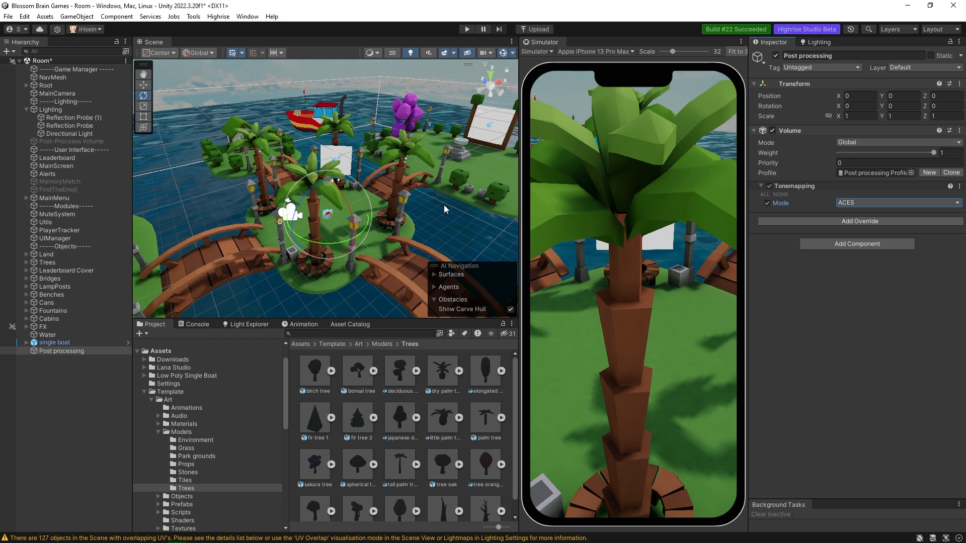
pyautogui.click(885, 203)
pyautogui.click(864, 226)
pyautogui.click(855, 203)
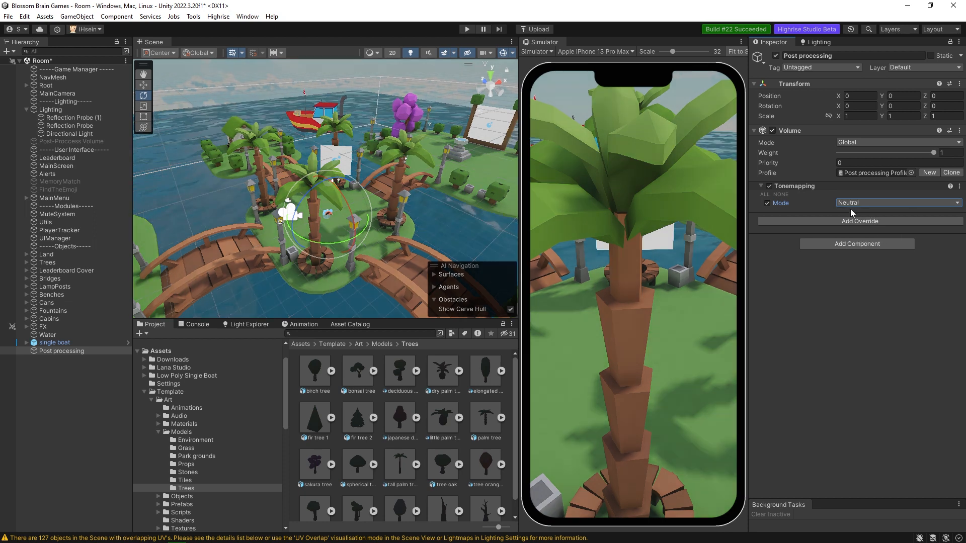
pyautogui.click(869, 214)
pyautogui.click(865, 234)
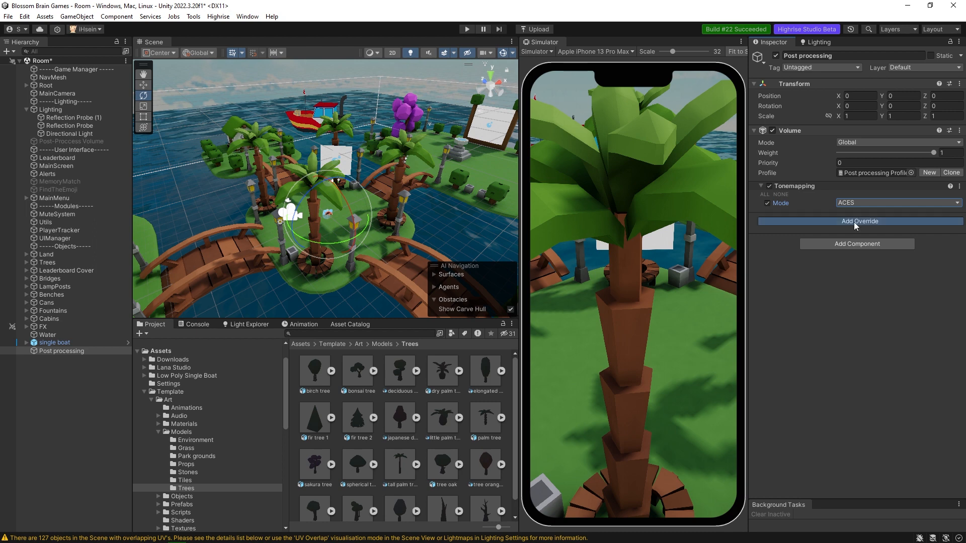
# Add a Color Adjustments override to the volume and enable its Post Exposure, Contrast and Saturation settings.
pyautogui.click(854, 222)
pyautogui.click(856, 252)
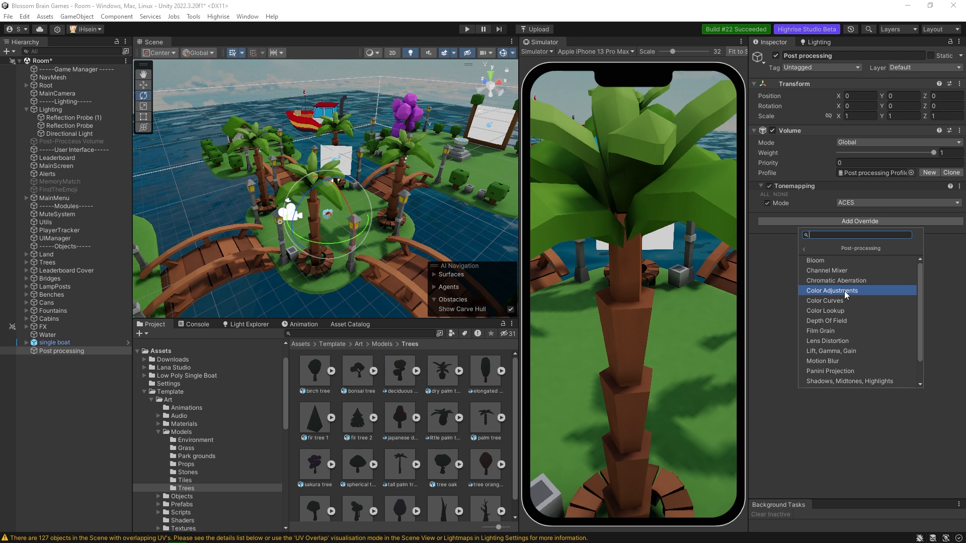
pyautogui.click(844, 290)
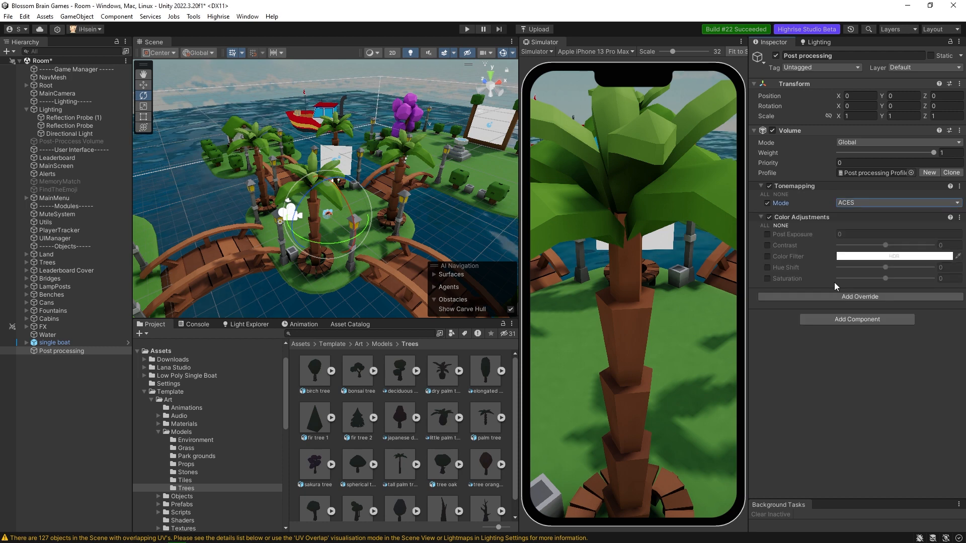
pyautogui.click(768, 235)
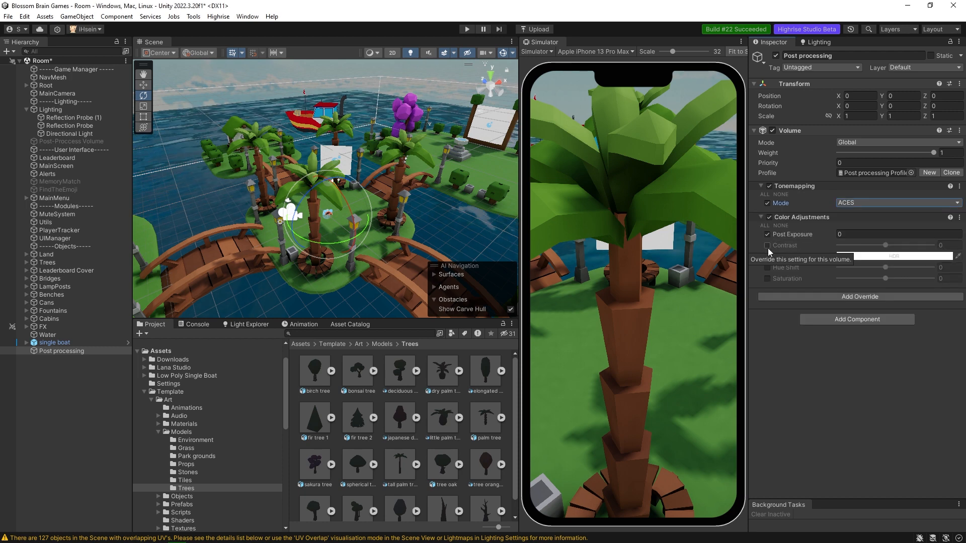
pyautogui.click(768, 246)
pyautogui.click(767, 278)
# Set the Color Adjustments values to Post Exposure 1.2, Contrast 25 and Saturation 15.
pyautogui.click(842, 235)
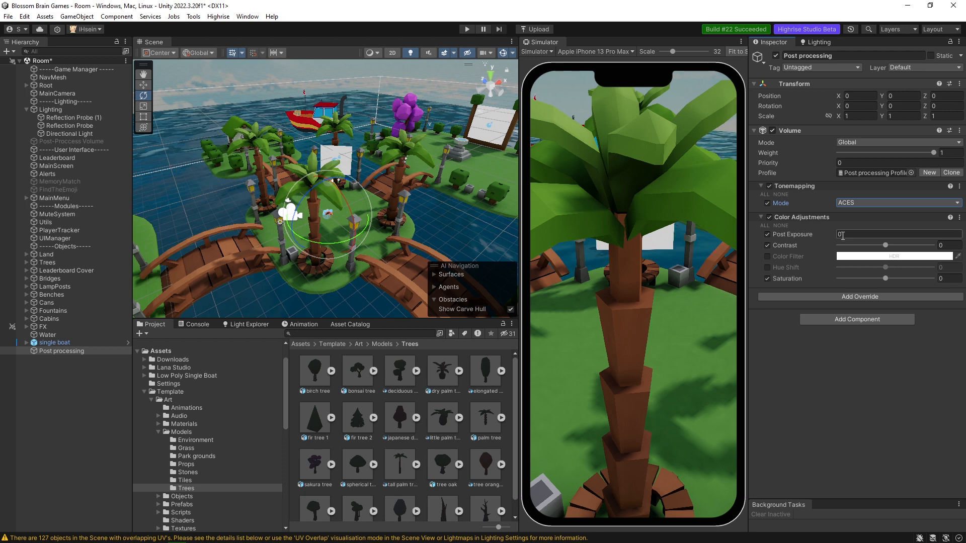
pyautogui.click(842, 235)
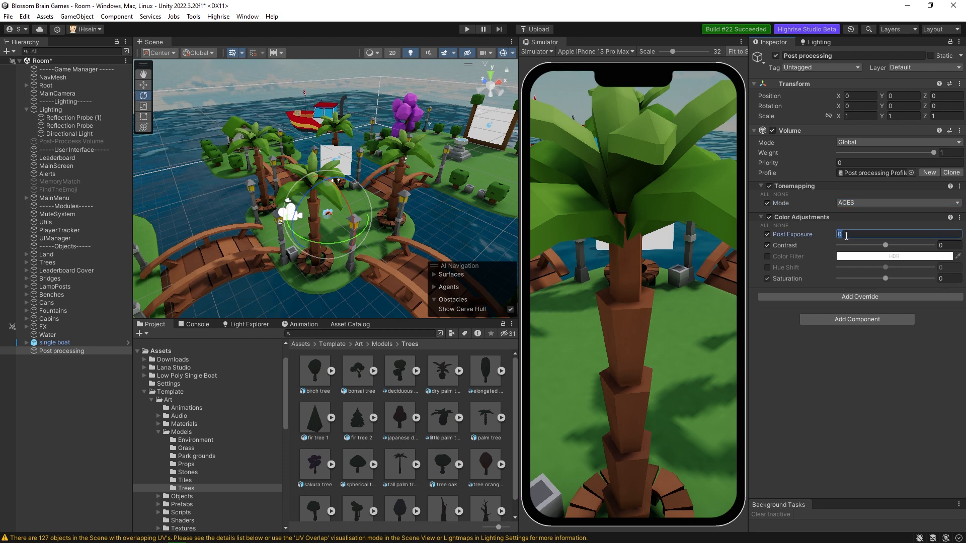
pyautogui.write('1.2')
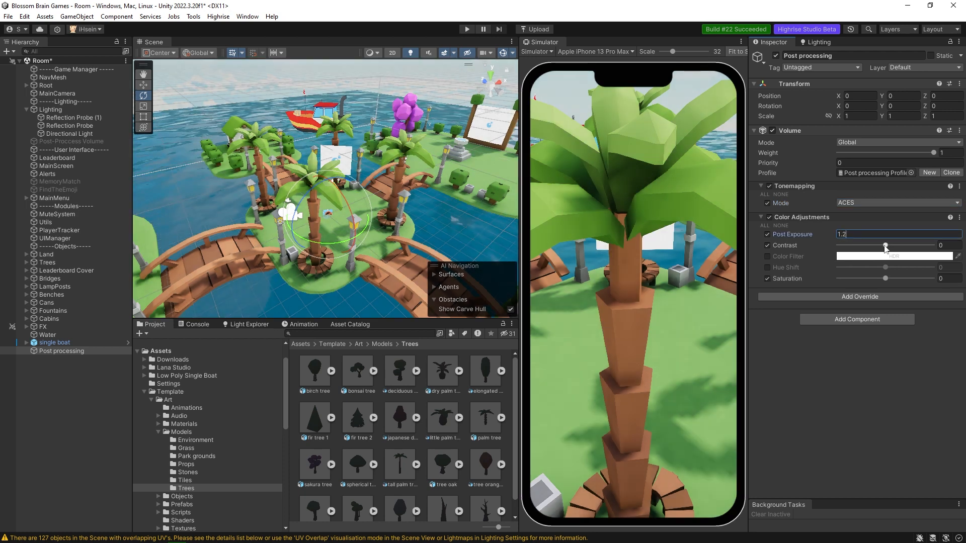
pyautogui.click(960, 245)
pyautogui.write('25')
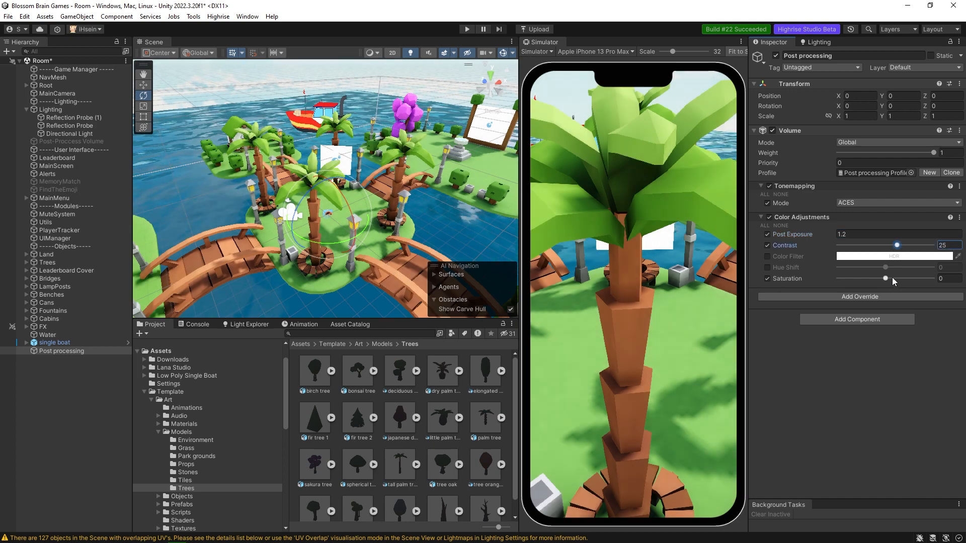
pyautogui.moveTo(888, 279)
pyautogui.mouseDown()
pyautogui.moveTo(924, 278)
pyautogui.moveTo(897, 280)
pyautogui.mouseUp()
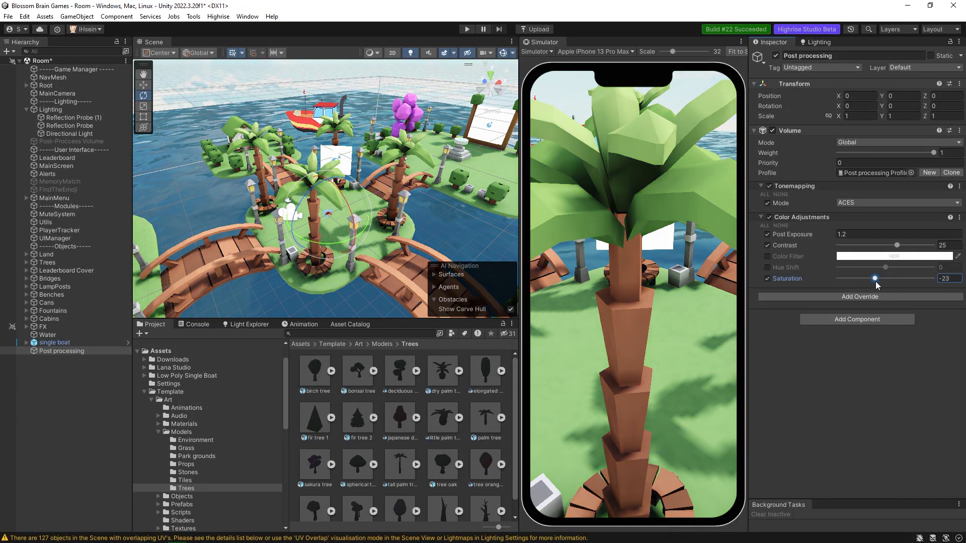
pyautogui.click(952, 279)
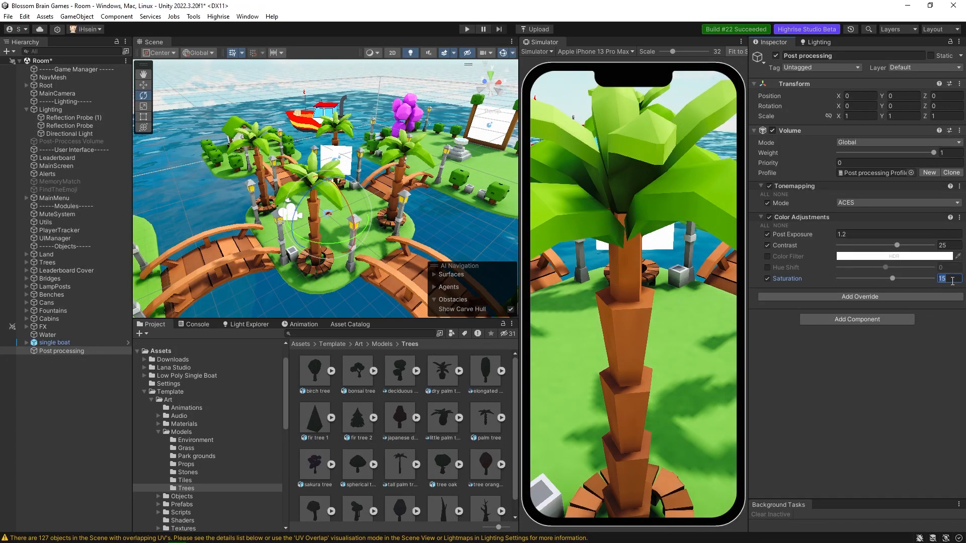
pyautogui.click(952, 279)
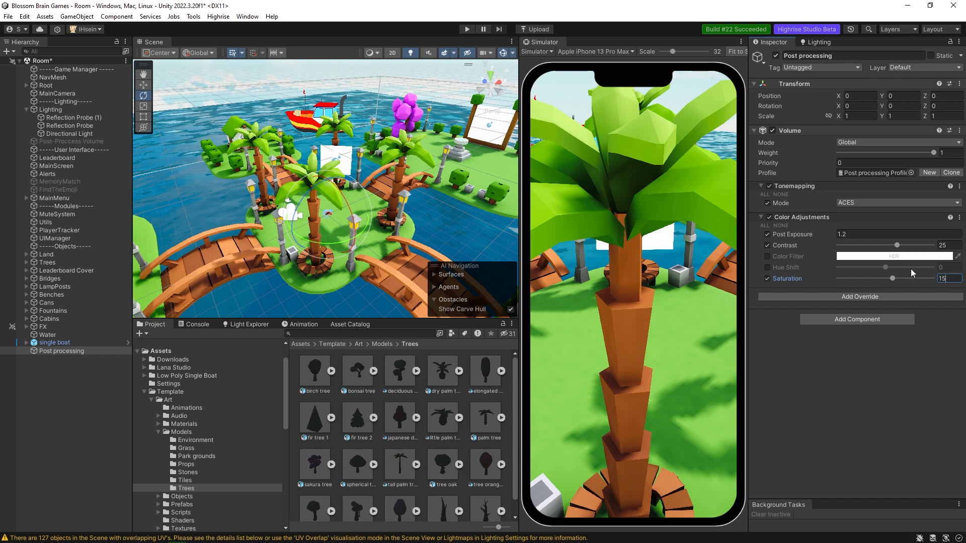
# Try a tint with the Color Filter in Color Adjustments and switch the filter back off.
pyautogui.click(768, 257)
pyautogui.click(873, 256)
pyautogui.moveTo(925, 291)
pyautogui.mouseDown()
pyautogui.moveTo(940, 301)
pyautogui.moveTo(890, 332)
pyautogui.moveTo(880, 317)
pyautogui.moveTo(867, 326)
pyautogui.moveTo(889, 309)
pyautogui.moveTo(875, 301)
pyautogui.mouseUp()
pyautogui.click(956, 248)
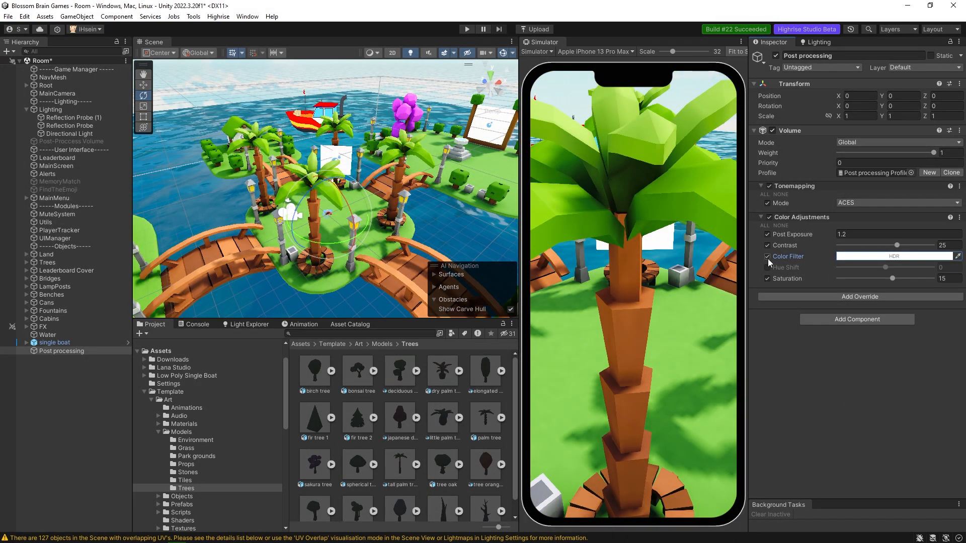
pyautogui.click(767, 257)
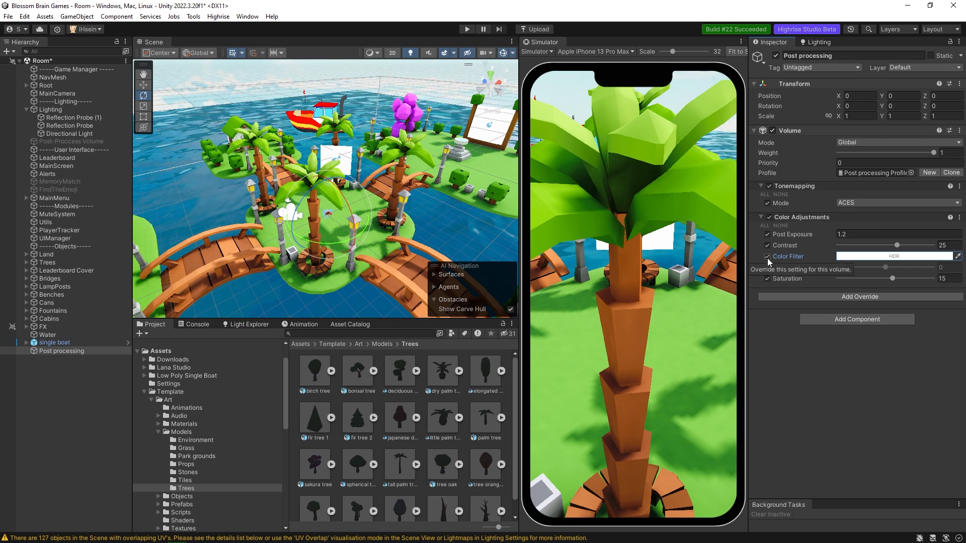
# Add a Bloom override to the Post processing volume.
pyautogui.click(829, 296)
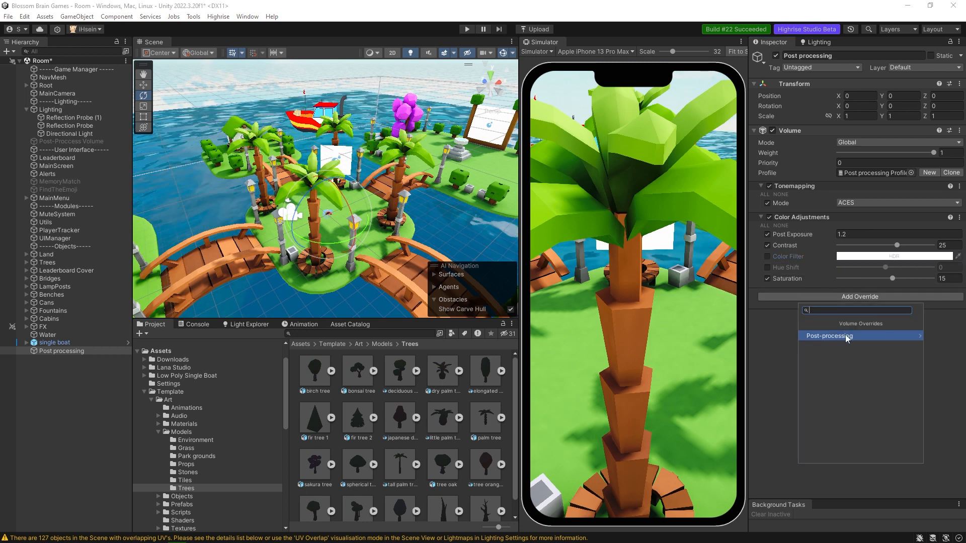
pyautogui.click(839, 336)
pyautogui.moveTo(383, 204); pyautogui.dragTo(392, 174, button='right')
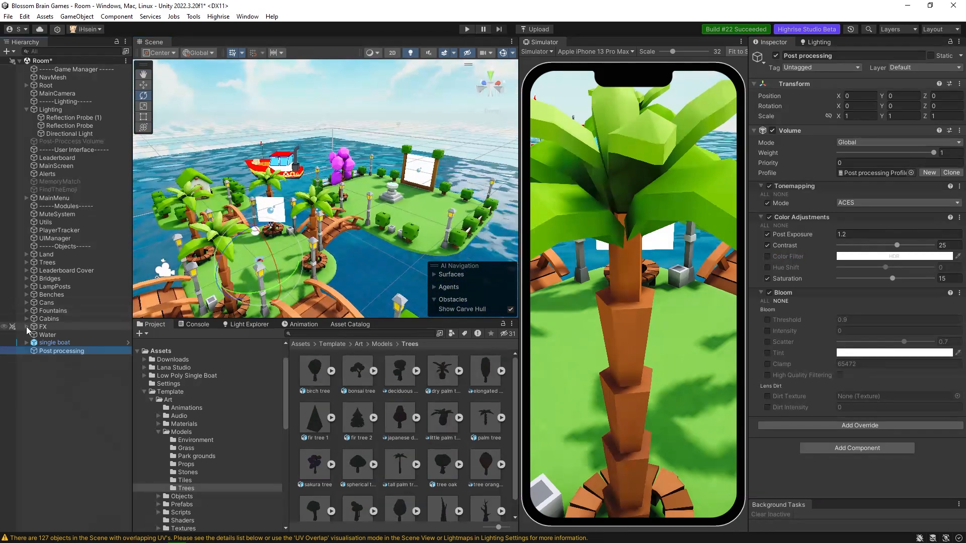
# Expand the FX group and view the Sparkle_ellow particle effect in the scene.
pyautogui.click(27, 327)
pyautogui.click(67, 367)
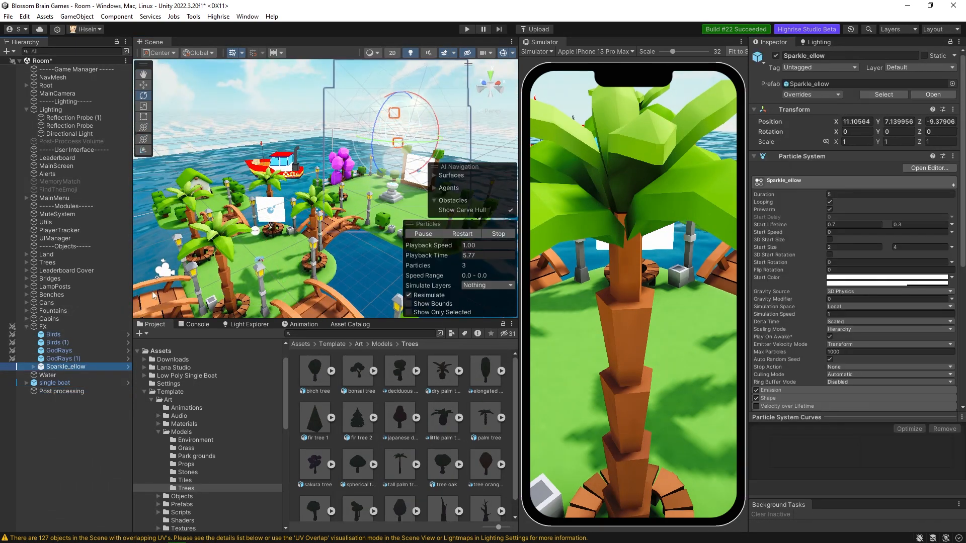
pyautogui.moveTo(360, 193); pyautogui.dragTo(387, 189, button='right')
pyautogui.click(376, 146)
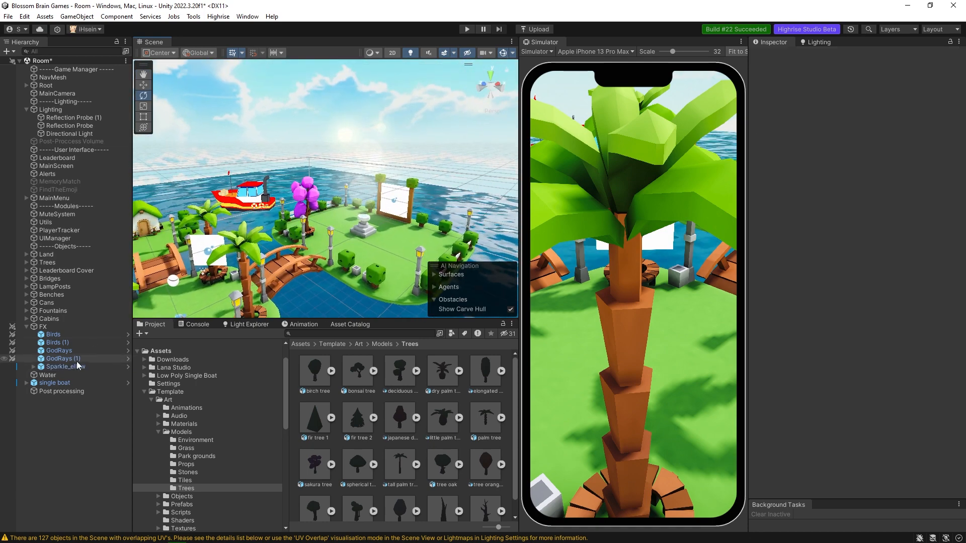
# Enable Bloom's Threshold, Intensity, Scatter and Tint on the Post processing object, and switch on High Quality Filtering.
pyautogui.click(67, 391)
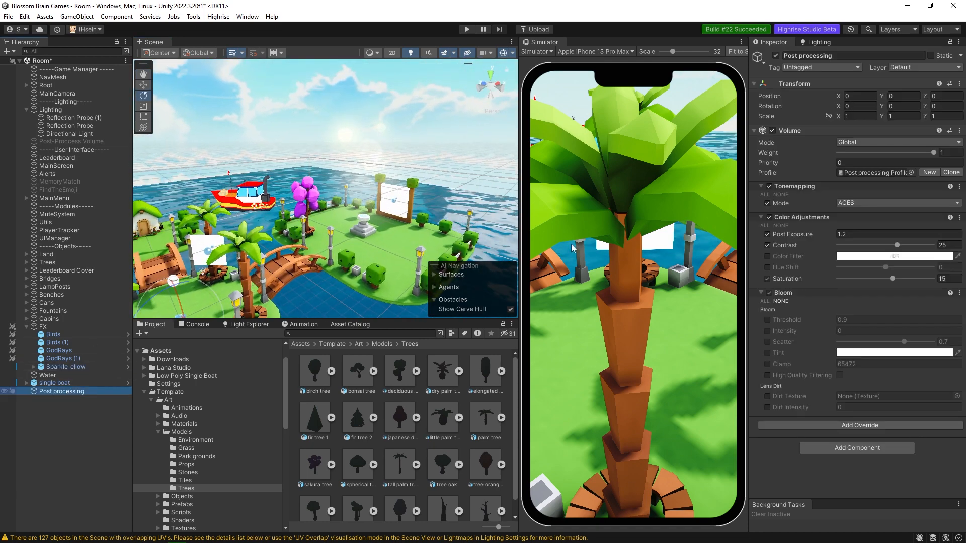
pyautogui.click(767, 320)
pyautogui.click(767, 331)
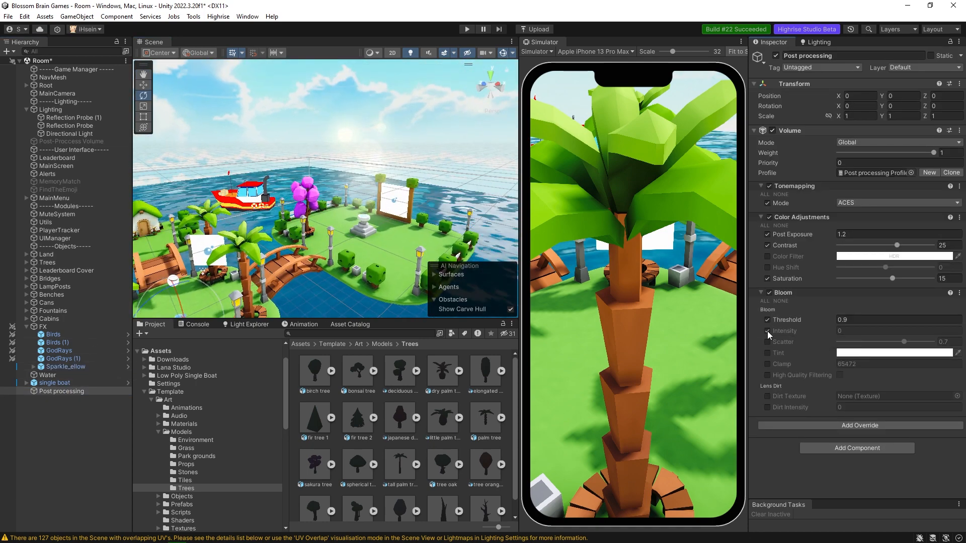
pyautogui.click(767, 342)
pyautogui.click(767, 353)
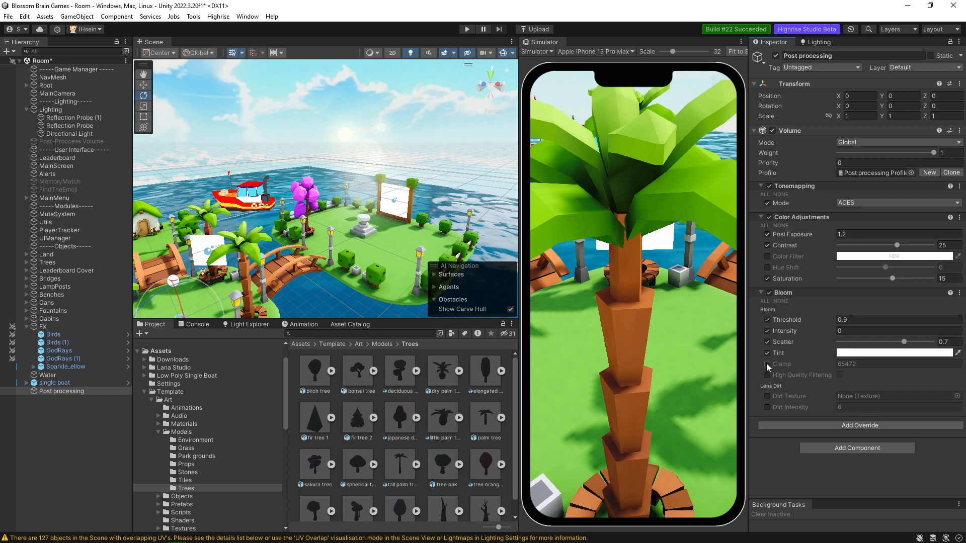
pyautogui.click(767, 375)
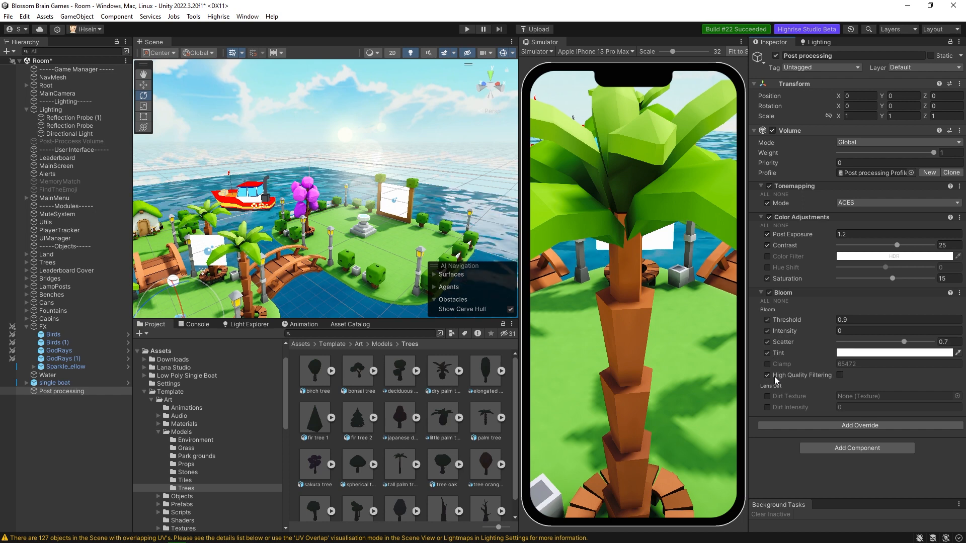
pyautogui.click(840, 375)
# Set Bloom's Threshold to 0.4 and, after trying stronger values, its Intensity to 0.4.
pyautogui.click(856, 319)
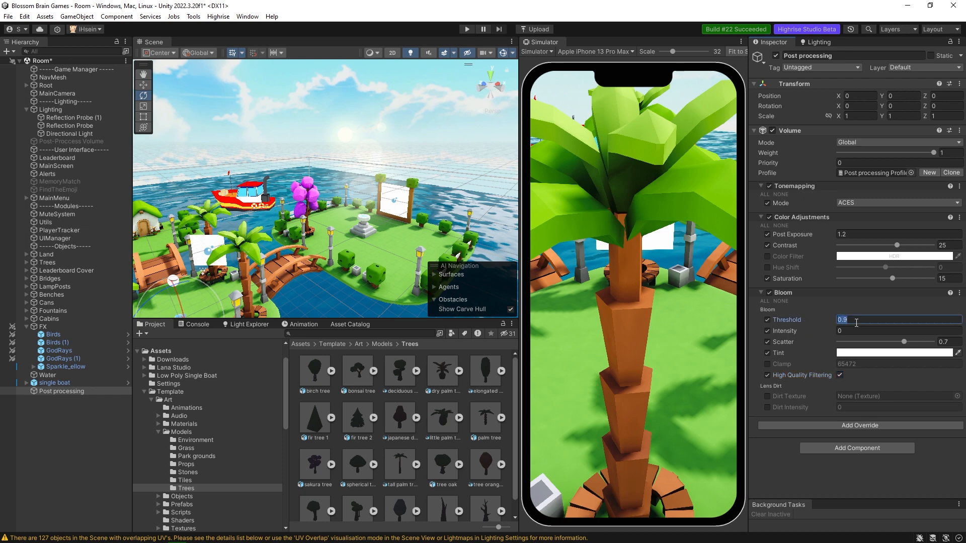
pyautogui.moveTo(835, 322); pyautogui.dragTo(835, 323)
pyautogui.click(861, 321)
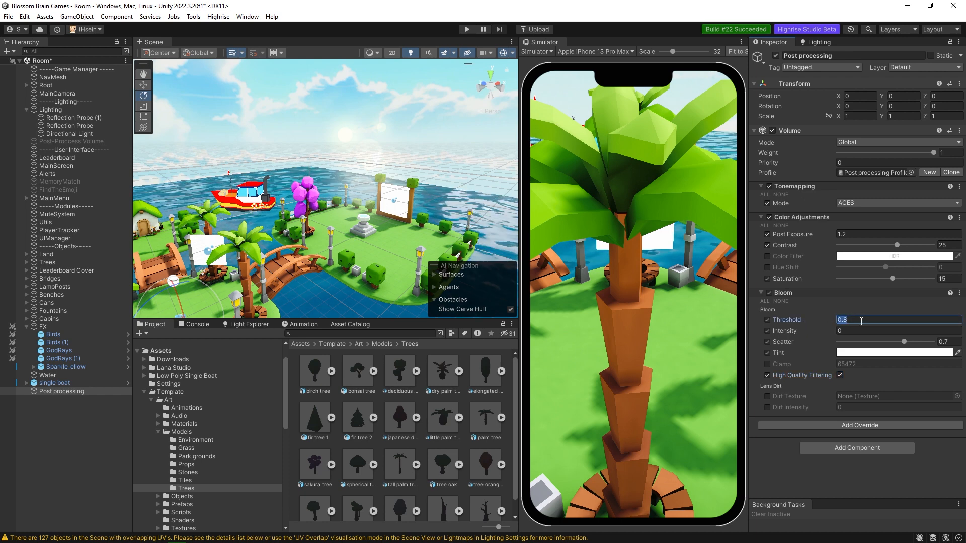
pyautogui.write('0.4')
pyautogui.click(861, 331)
pyautogui.write('0.4')
pyautogui.moveTo(822, 335); pyautogui.dragTo(852, 331)
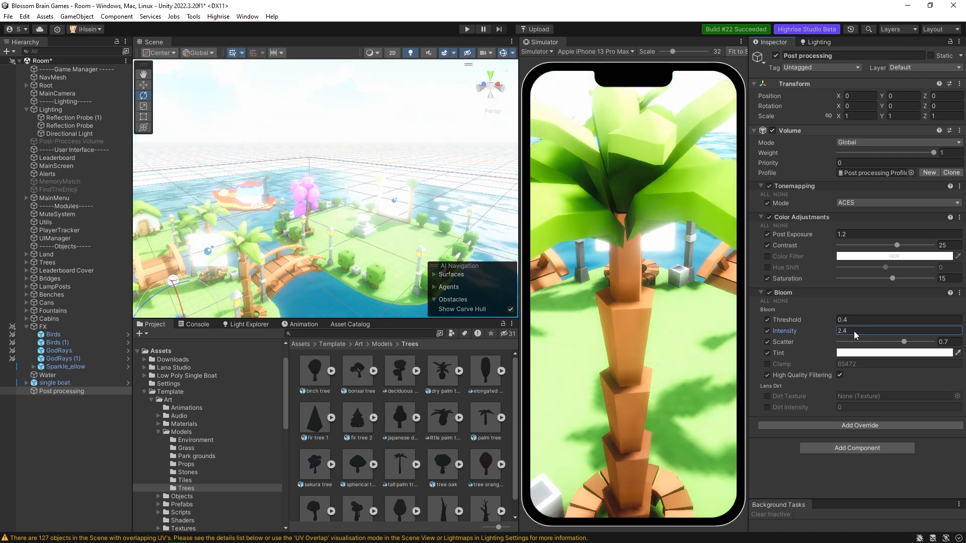
pyautogui.click(856, 332)
pyautogui.write('1.25')
pyautogui.write('0.4')
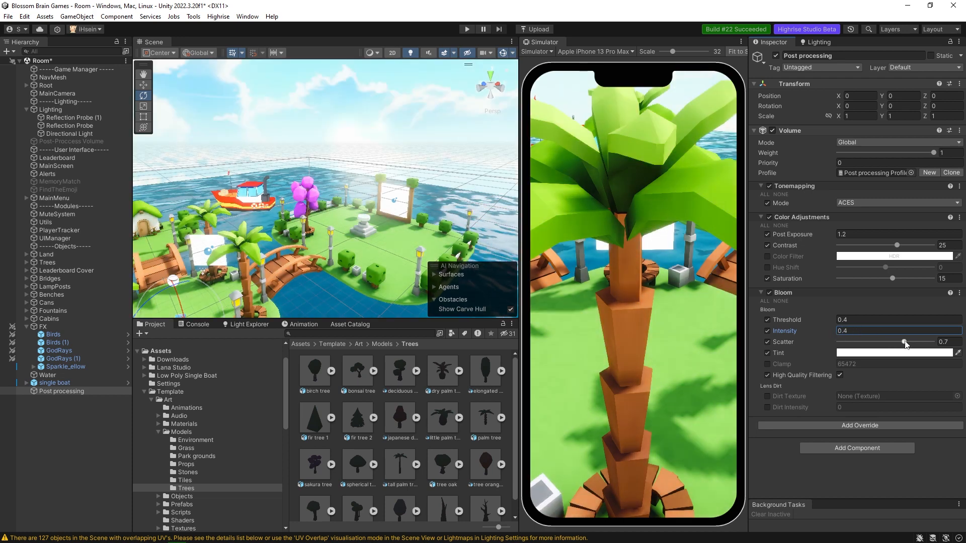
# Set Bloom's Scatter to 0.8 and its Tint to a soft yellow, F8EC74.
pyautogui.moveTo(905, 342)
pyautogui.mouseDown()
pyautogui.moveTo(812, 335)
pyautogui.moveTo(904, 343)
pyautogui.mouseUp()
pyautogui.click(949, 341)
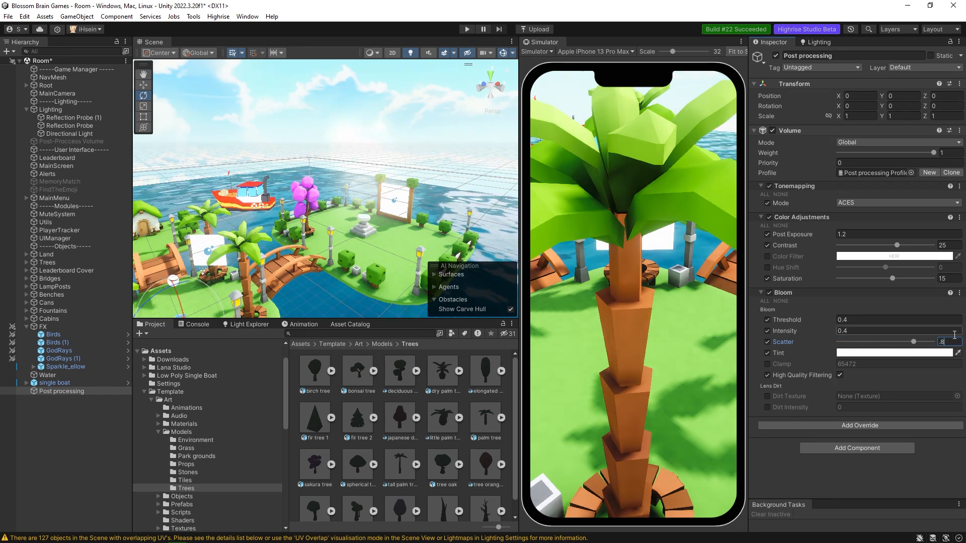
pyautogui.click(893, 353)
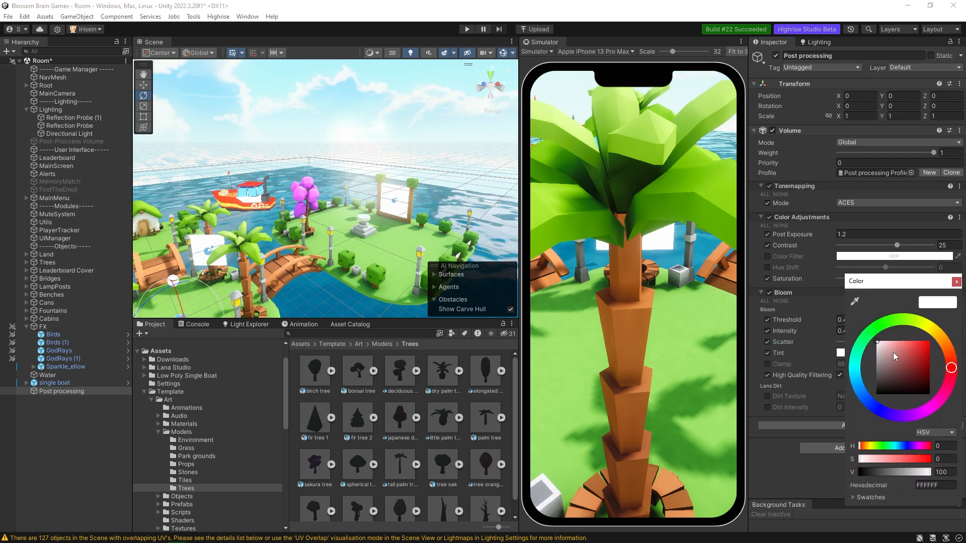
pyautogui.click(932, 330)
pyautogui.moveTo(901, 352)
pyautogui.mouseDown()
pyautogui.moveTo(938, 342)
pyautogui.moveTo(914, 389)
pyautogui.moveTo(866, 344)
pyautogui.moveTo(919, 342)
pyautogui.moveTo(894, 350)
pyautogui.moveTo(911, 348)
pyautogui.moveTo(904, 342)
pyautogui.mouseUp()
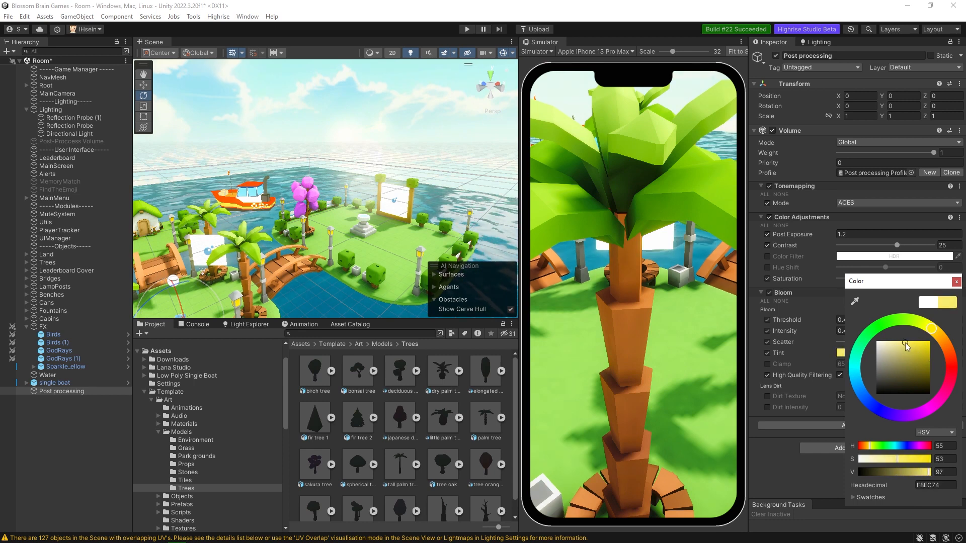
pyautogui.click(956, 282)
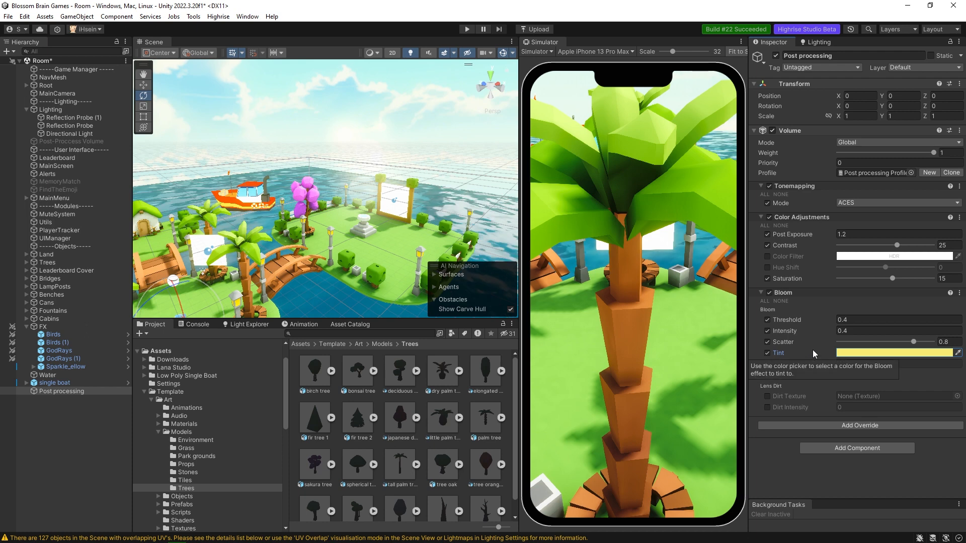
# Add a Lift, Gamma, Gain override to the volume and enable all of its settings.
pyautogui.click(816, 426)
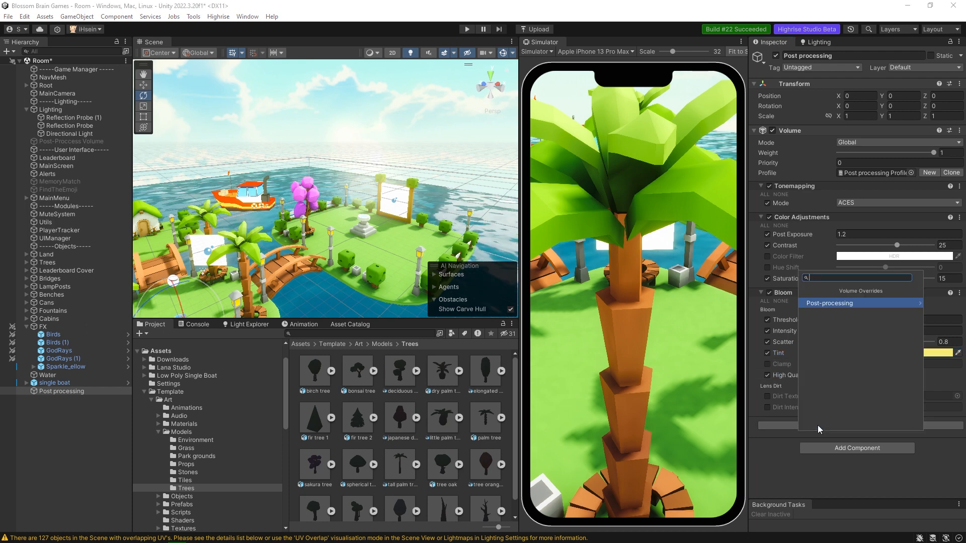
pyautogui.click(813, 307)
pyautogui.write('lift')
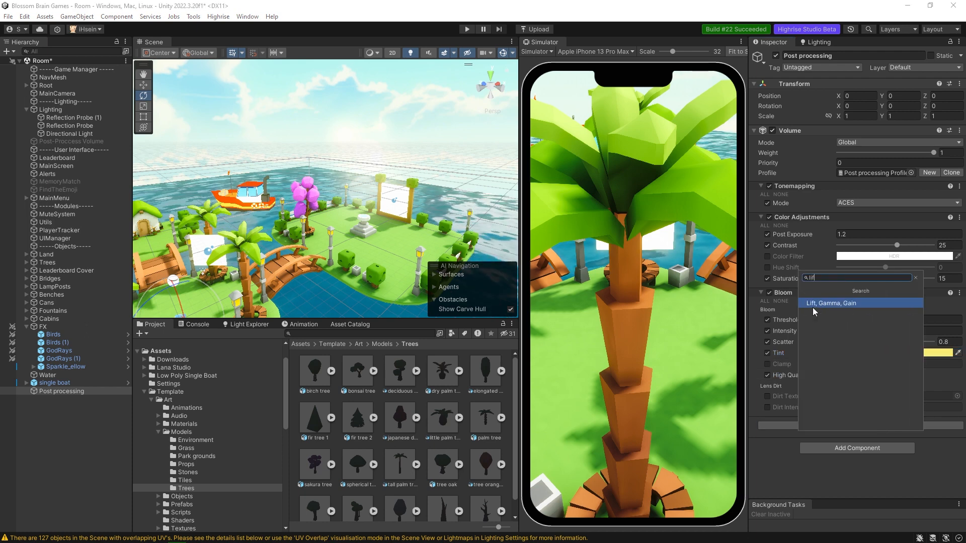
pyautogui.click(813, 306)
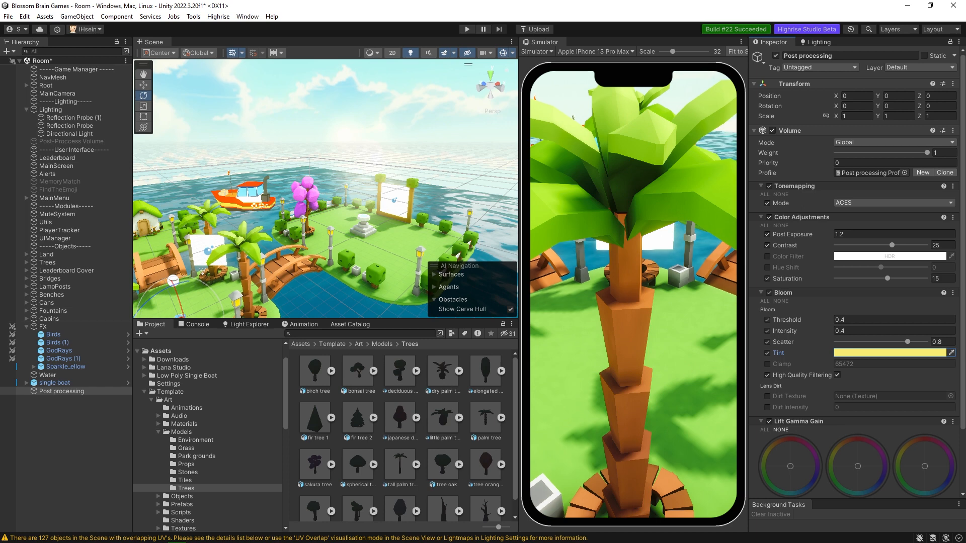
pyautogui.scroll(-3, 787, 328)
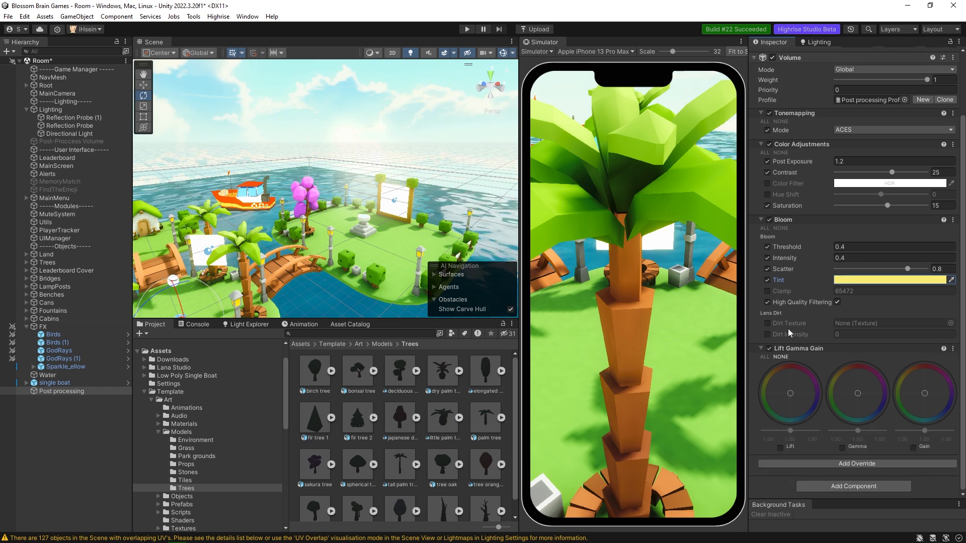
pyautogui.click(767, 357)
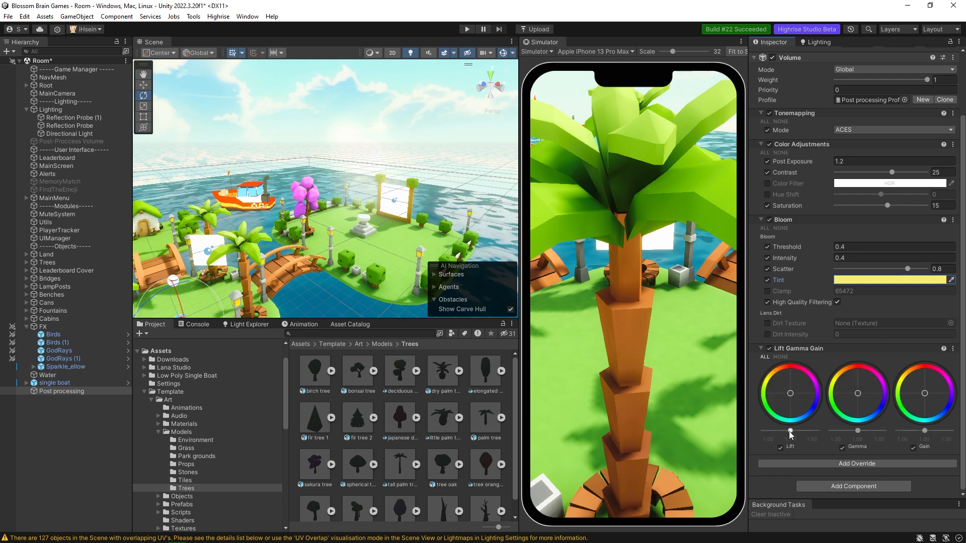
# Lower Lift and Gamma slightly, and shift the Lift and Gain wheels slightly toward red and the Gamma wheel toward blue.
pyautogui.moveTo(791, 432); pyautogui.dragTo(789, 444)
pyautogui.moveTo(792, 395); pyautogui.dragTo(803, 385)
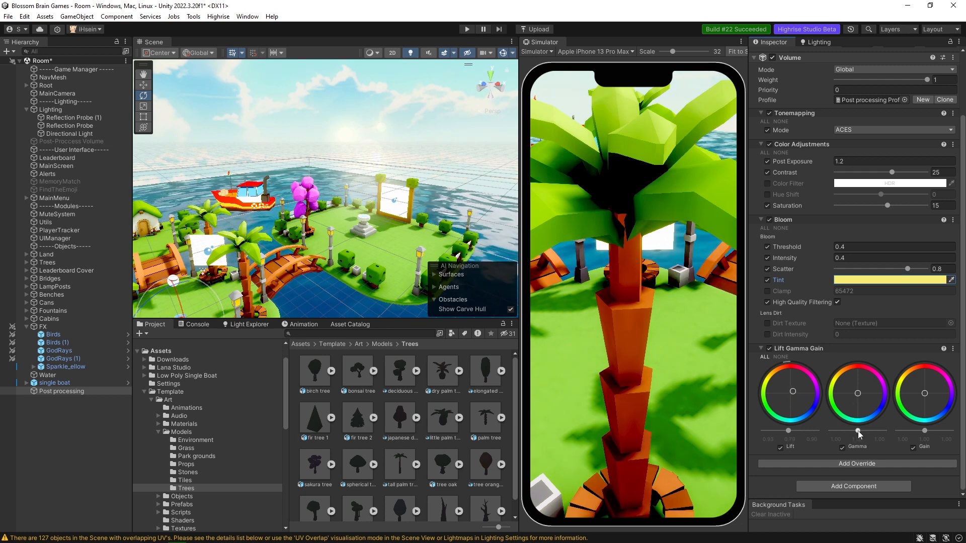
pyautogui.moveTo(858, 432); pyautogui.dragTo(856, 439)
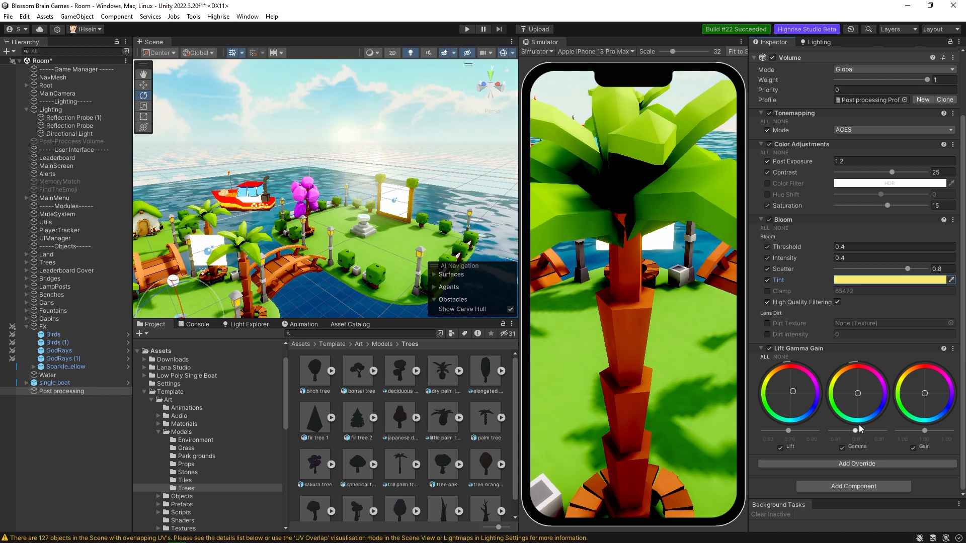
pyautogui.moveTo(866, 403); pyautogui.dragTo(869, 414)
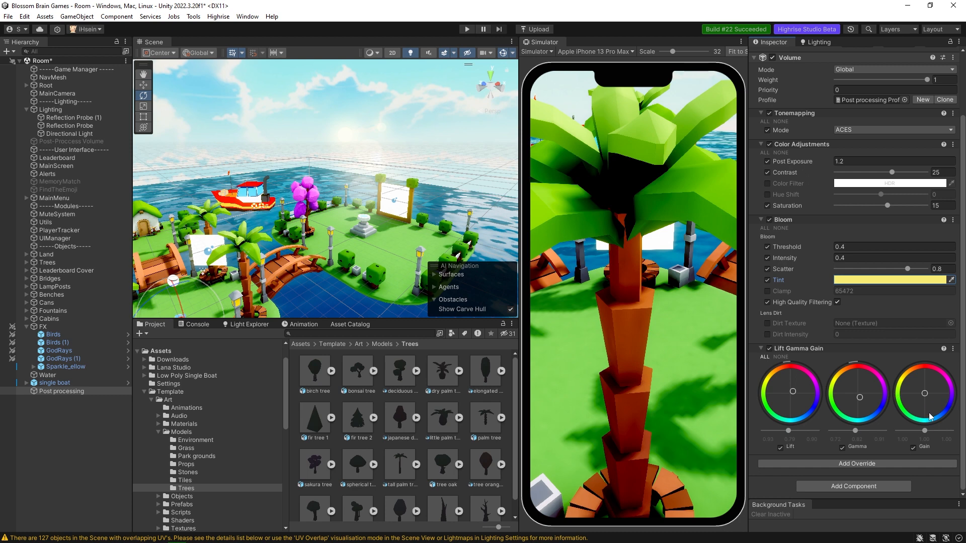
pyautogui.moveTo(925, 393); pyautogui.dragTo(927, 391)
pyautogui.moveTo(862, 398); pyautogui.dragTo(861, 384)
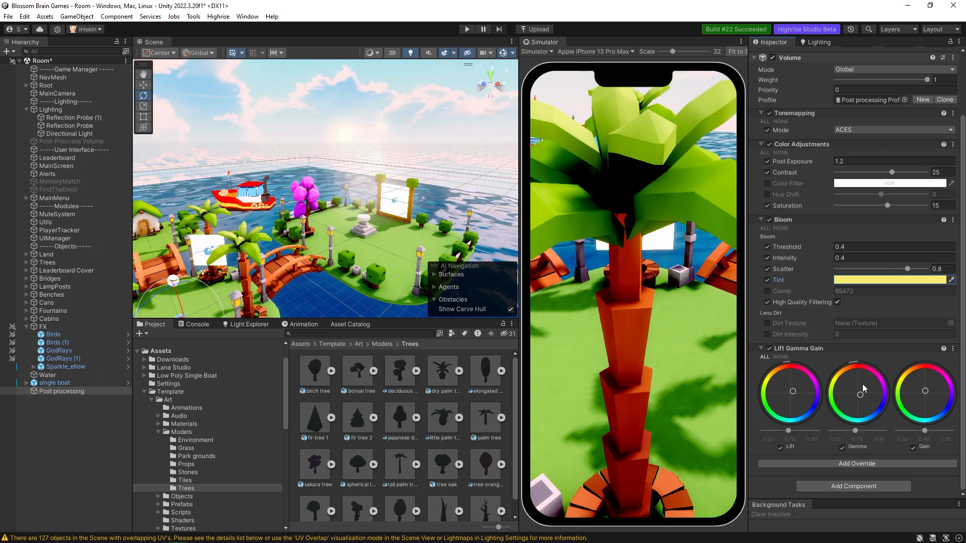
# Check the color grading across the whole island scene and add a Vignette override to the volume.
pyautogui.moveTo(413, 254); pyautogui.dragTo(380, 250, button='right')
pyautogui.press('s')
pyautogui.press('w')
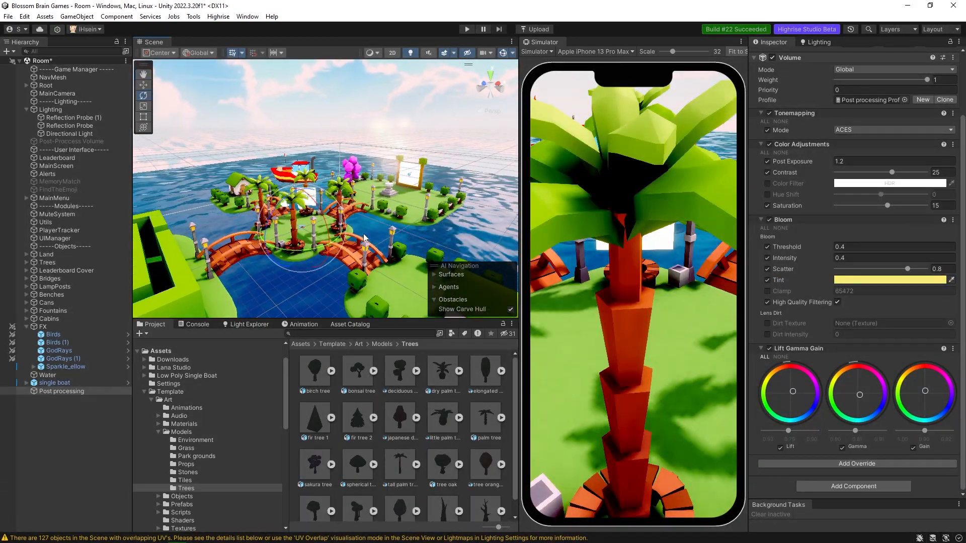
pyautogui.click(840, 463)
pyautogui.click(837, 345)
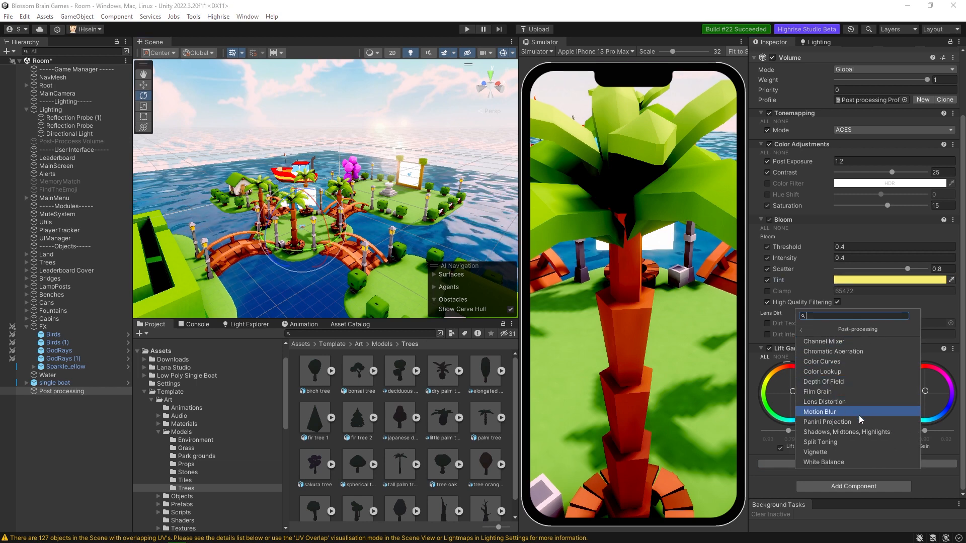
pyautogui.click(845, 451)
pyautogui.scroll(-3, 847, 452)
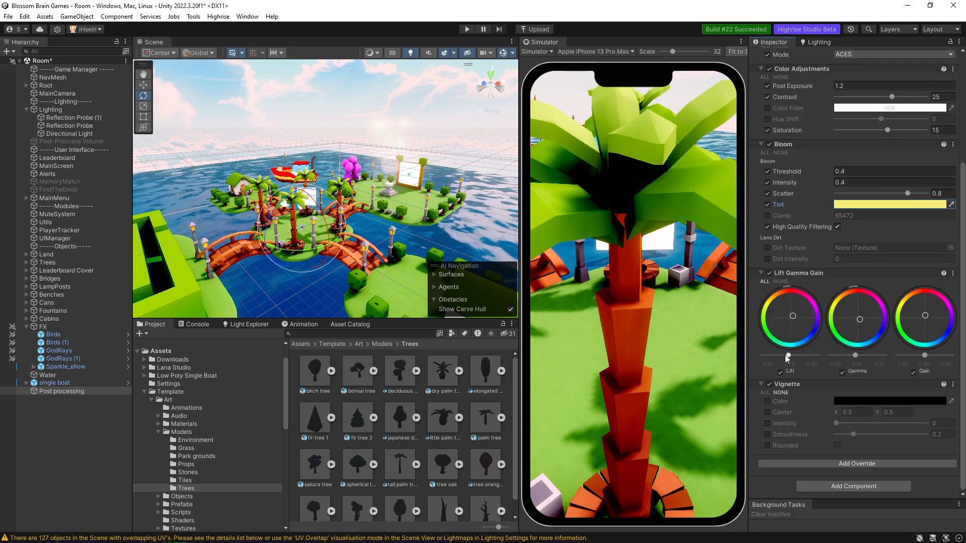
# Enable the Vignette's Color, Center and Intensity settings and raise Intensity to about 0.4.
pyautogui.click(767, 401)
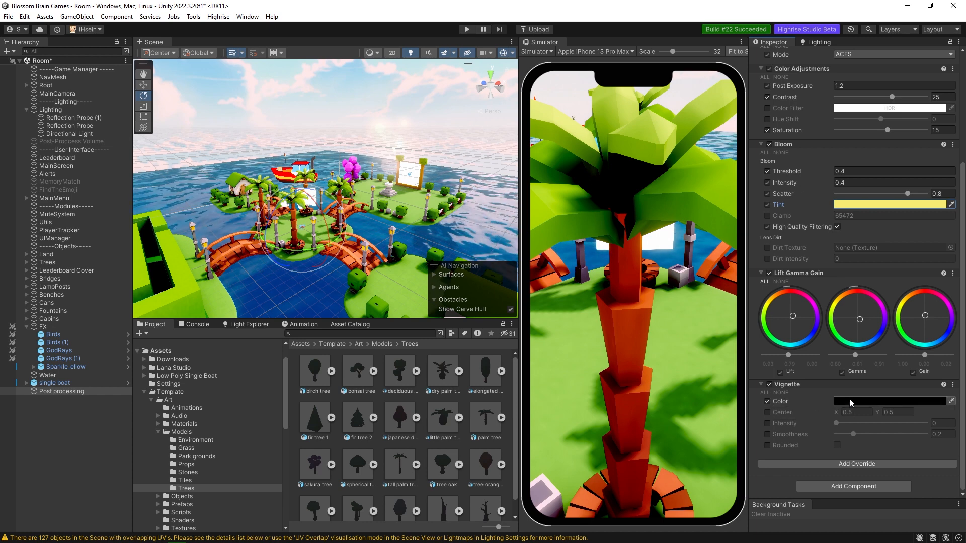
pyautogui.click(768, 412)
pyautogui.click(767, 423)
pyautogui.moveTo(841, 424); pyautogui.dragTo(870, 430)
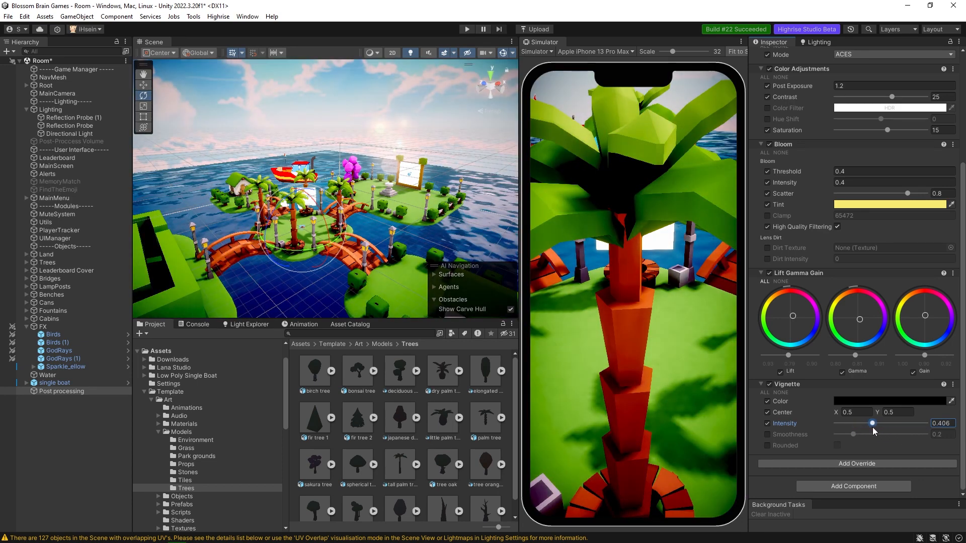
# Sample a green from the palm leaves as the Vignette color and reduce its Intensity to about 0.2.
pyautogui.click(858, 402)
pyautogui.moveTo(884, 375); pyautogui.dragTo(869, 351)
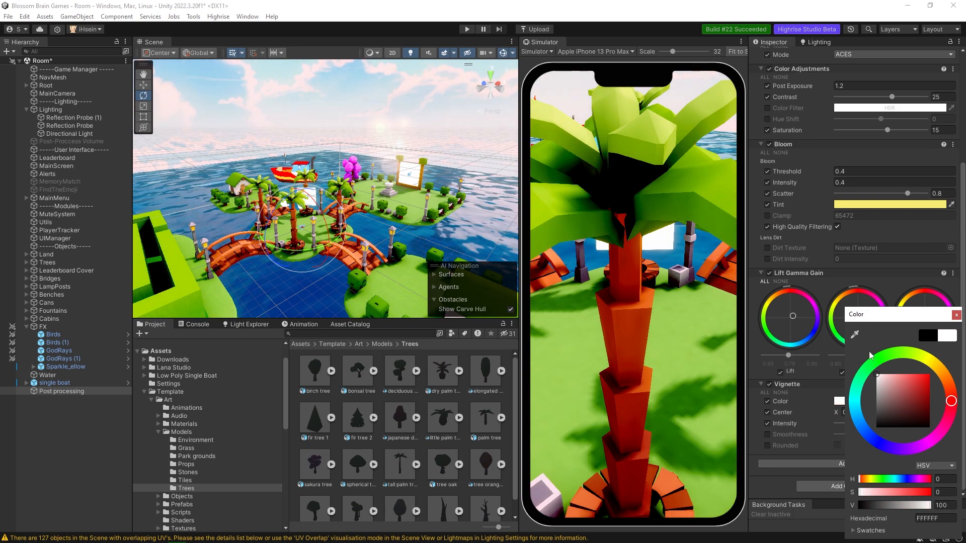
pyautogui.click(871, 365)
pyautogui.click(854, 334)
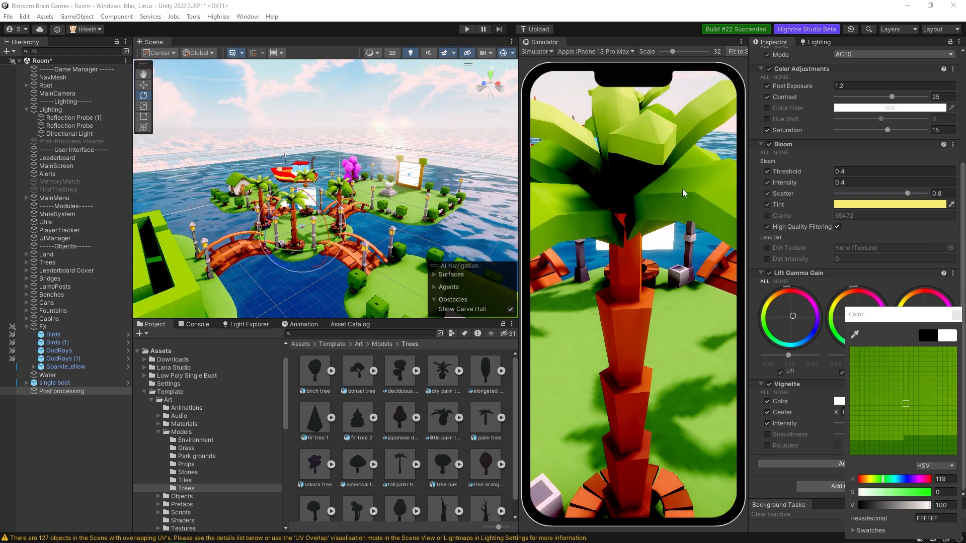
pyautogui.click(684, 185)
pyautogui.click(956, 317)
pyautogui.moveTo(427, 218)
pyautogui.mouseDown(button='right')
pyautogui.moveTo(408, 231)
pyautogui.moveTo(413, 213)
pyautogui.moveTo(432, 217)
pyautogui.mouseUp(button='right')
pyautogui.click(853, 423)
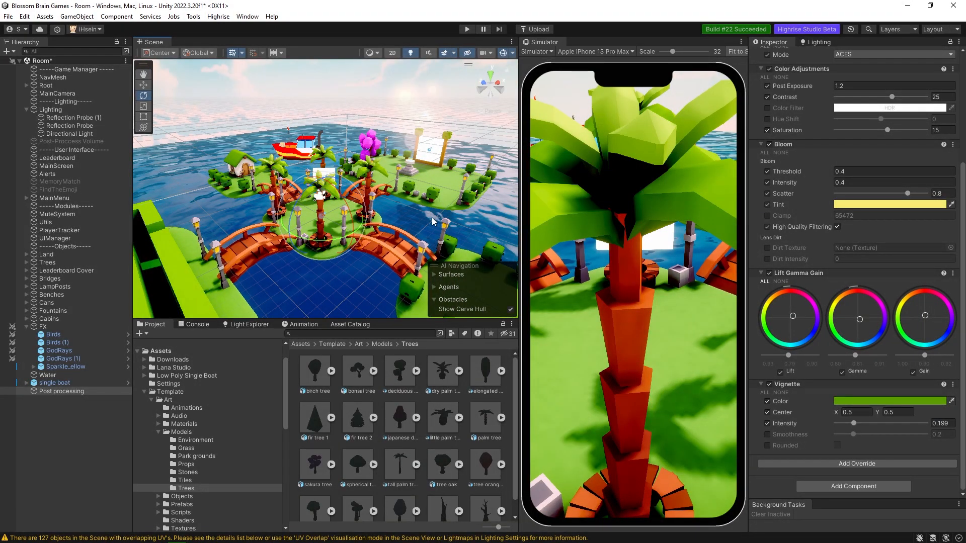
# Set the Lightmap Resolution in the scene's lightmapping settings to 20 texels per unit.
pyautogui.click(820, 44)
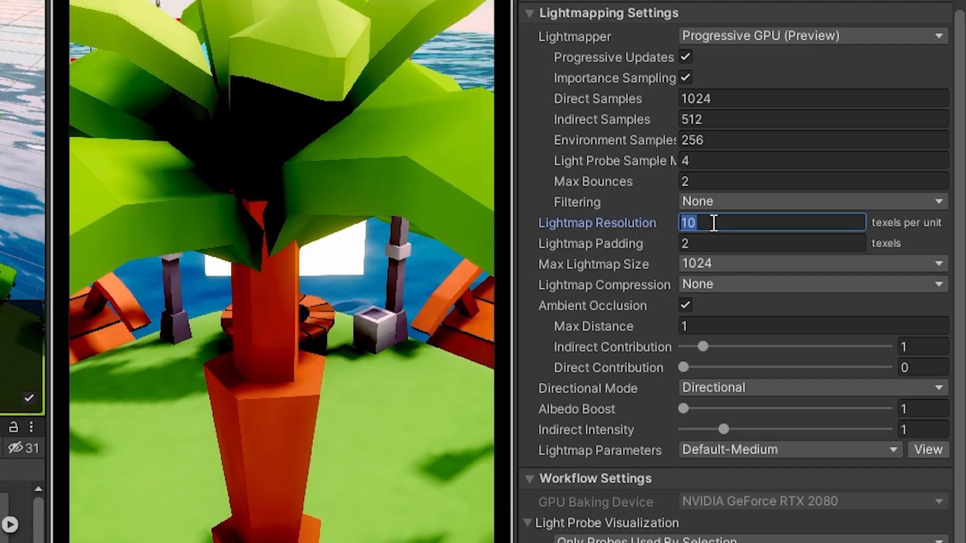
pyautogui.write('20')
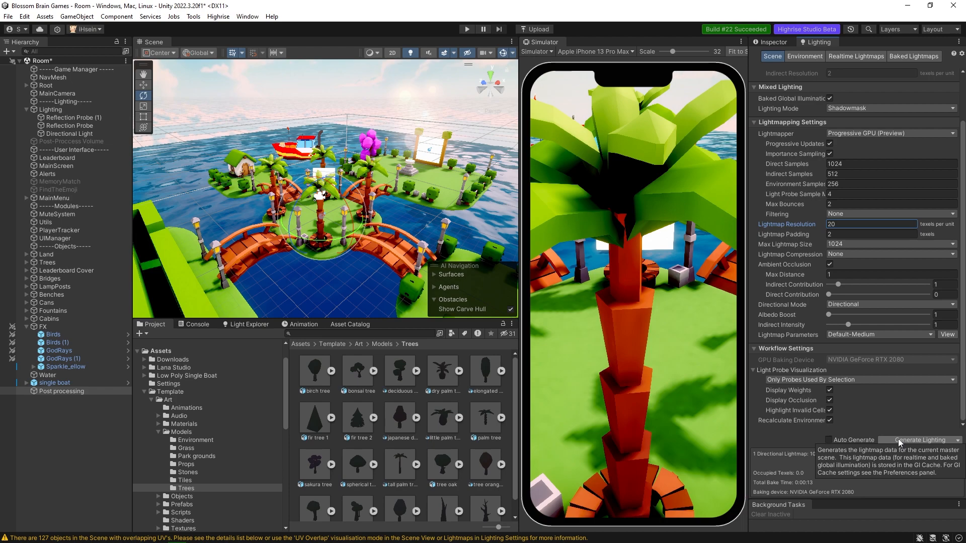
# Add a Point Light to the scene and reset its Transform.
pyautogui.moveTo(426, 185); pyautogui.dragTo(370, 184, button='right')
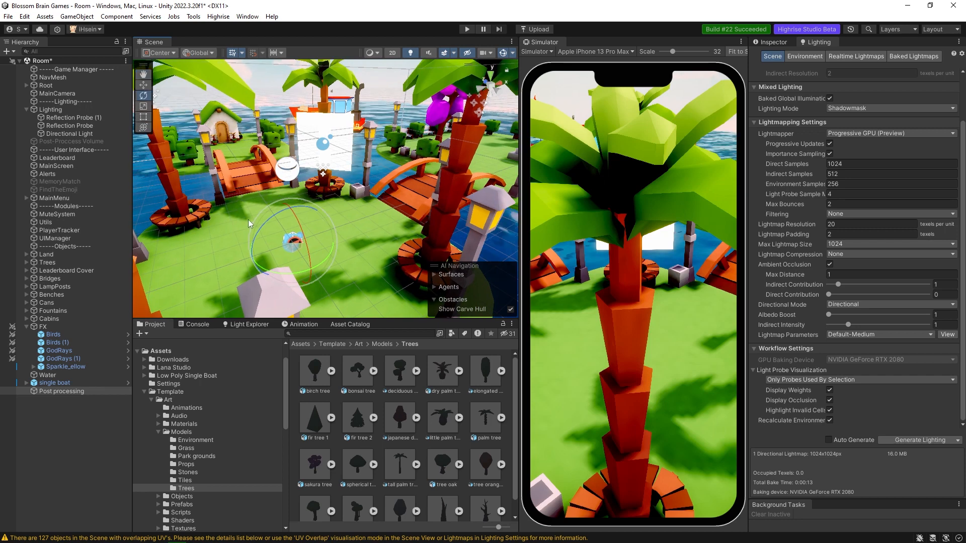
pyautogui.rightClick(60, 404)
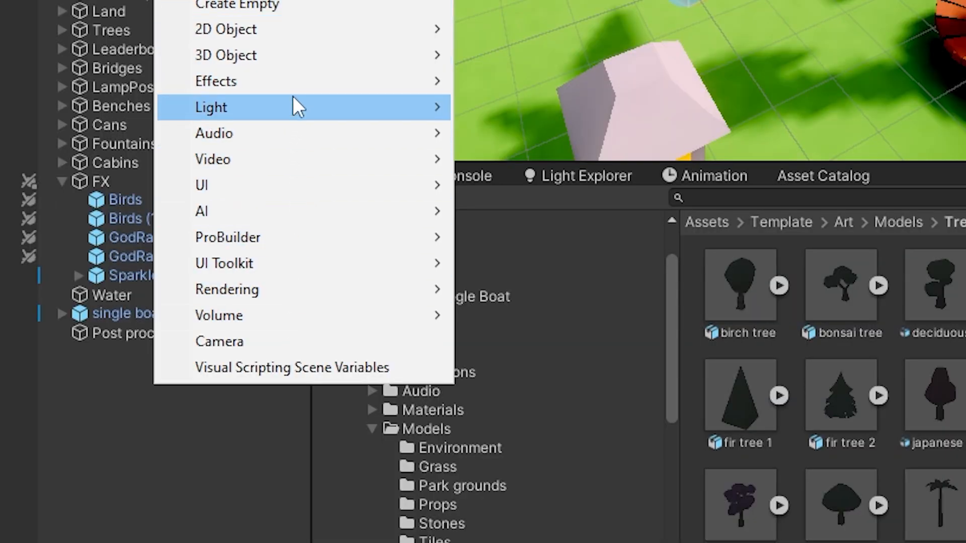
pyautogui.moveTo(293, 105)
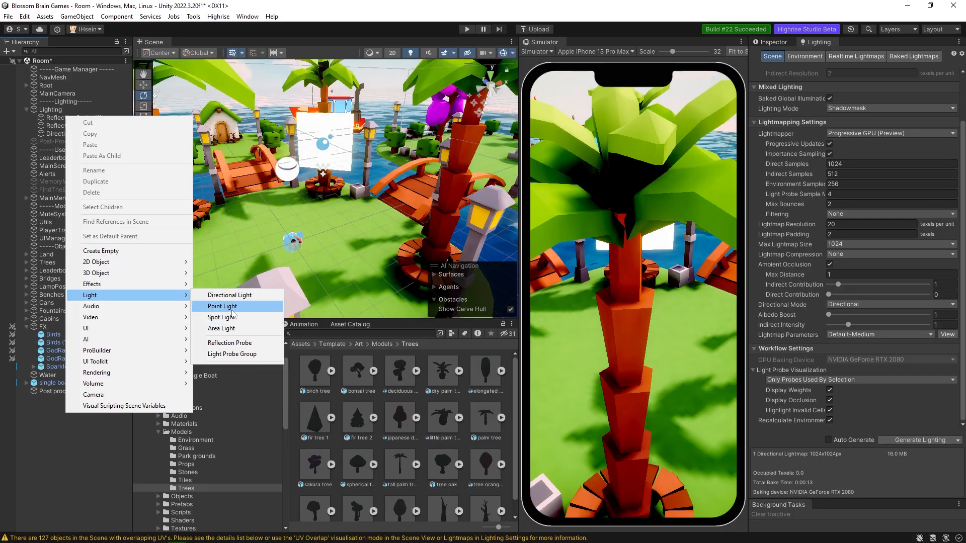
pyautogui.click(523, 133)
pyautogui.moveTo(382, 206); pyautogui.dragTo(385, 186, button='right')
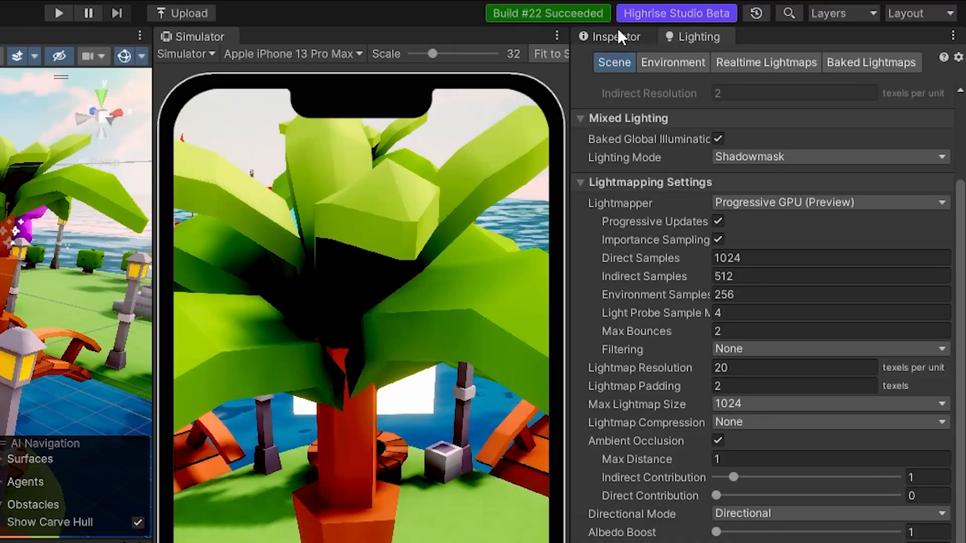
pyautogui.click(618, 37)
pyautogui.rightClick(665, 120)
pyautogui.click(690, 129)
# Raise the Point Light above the island to a Y position of about 11.48.
pyautogui.scroll(3, 316, 177)
pyautogui.scroll(-3, 316, 177)
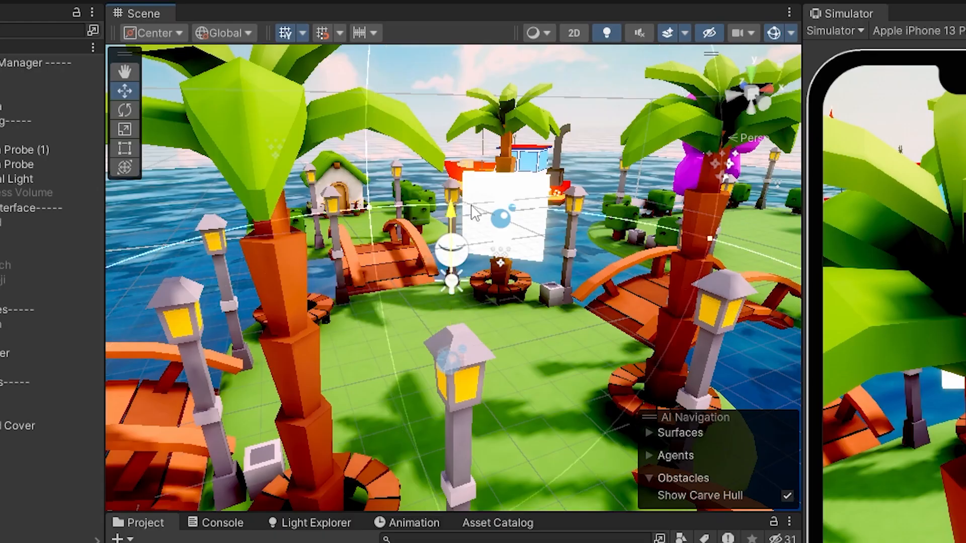
pyautogui.scroll(-10, 341, 202)
pyautogui.moveTo(342, 137); pyautogui.dragTo(350, 127, button='right')
pyautogui.press('w')
pyautogui.moveTo(498, 164); pyautogui.dragTo(506, 168, button='right')
pyautogui.moveTo(427, 200); pyautogui.dragTo(429, 107)
pyautogui.moveTo(578, 174)
pyautogui.mouseDown(button='right')
pyautogui.moveTo(568, 129)
pyautogui.moveTo(578, 170)
pyautogui.moveTo(567, 187)
pyautogui.mouseUp(button='right')
pyautogui.press('w')
pyautogui.press('s')
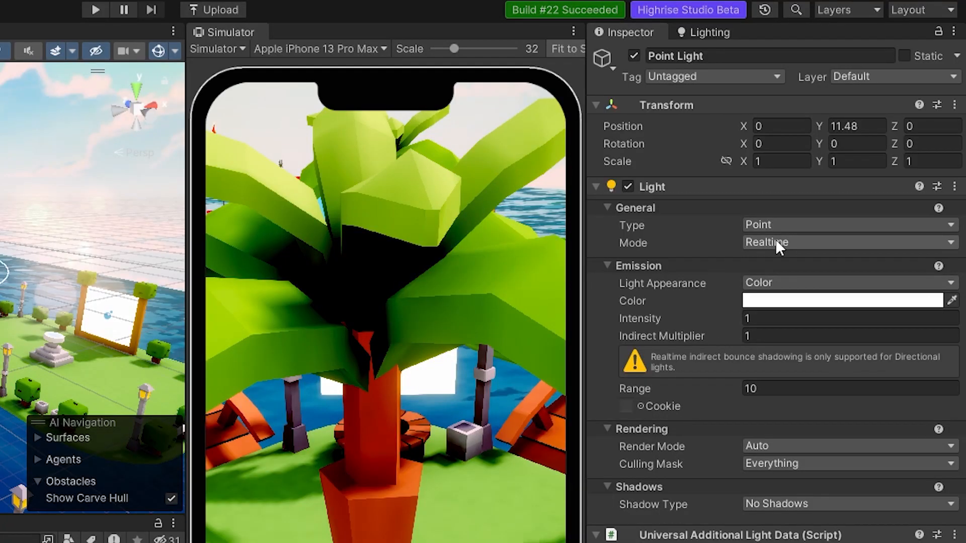
# Set the Point Light's Mode to Baked and reduce its Range to about 6.87.
pyautogui.click(814, 239)
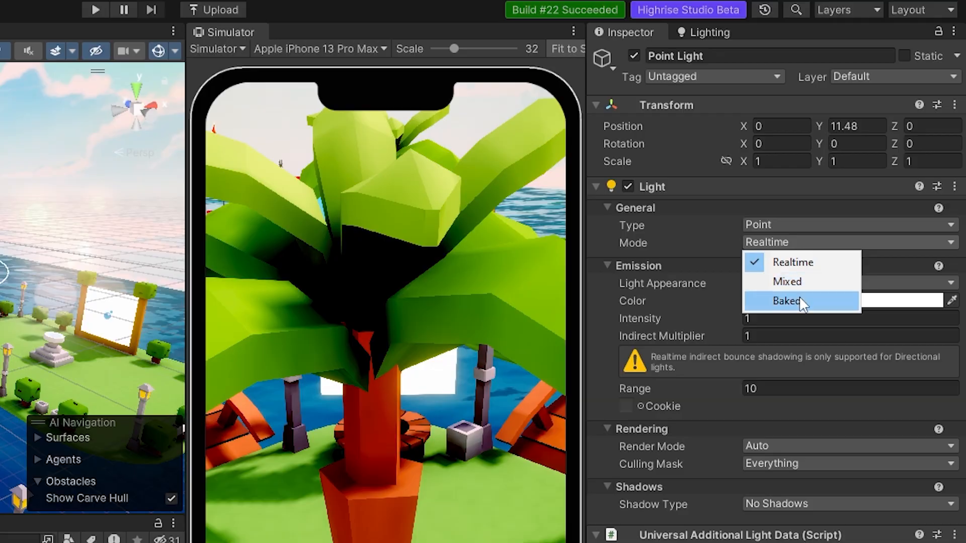
pyautogui.click(830, 302)
pyautogui.moveTo(834, 227); pyautogui.dragTo(781, 219)
# Add a Spot Light to the scene and reset its Transform.
pyautogui.rightClick(62, 427)
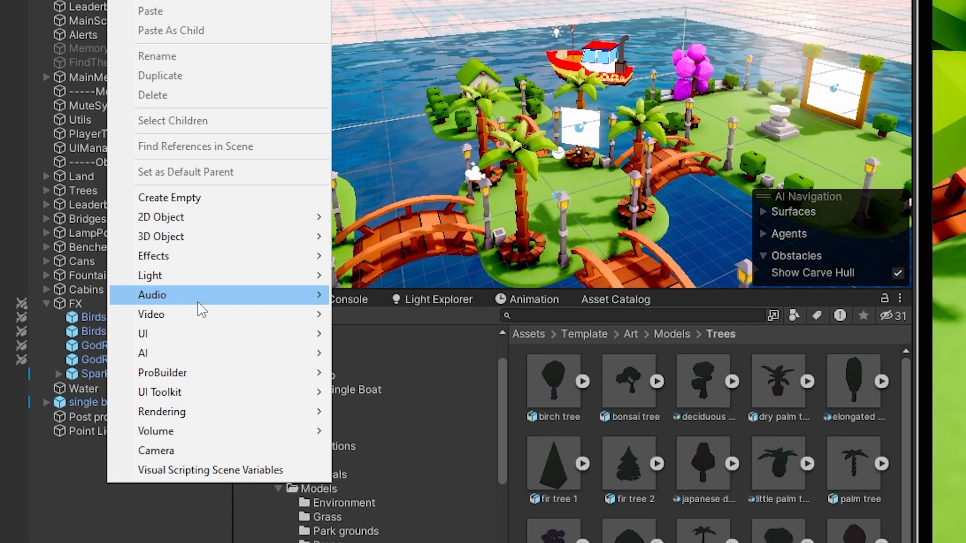
pyautogui.moveTo(134, 312)
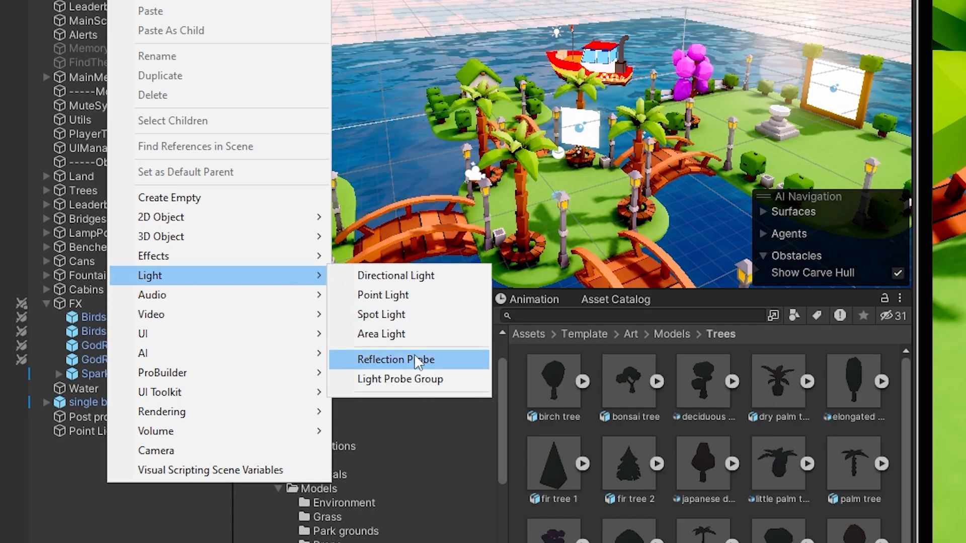
pyautogui.click(419, 314)
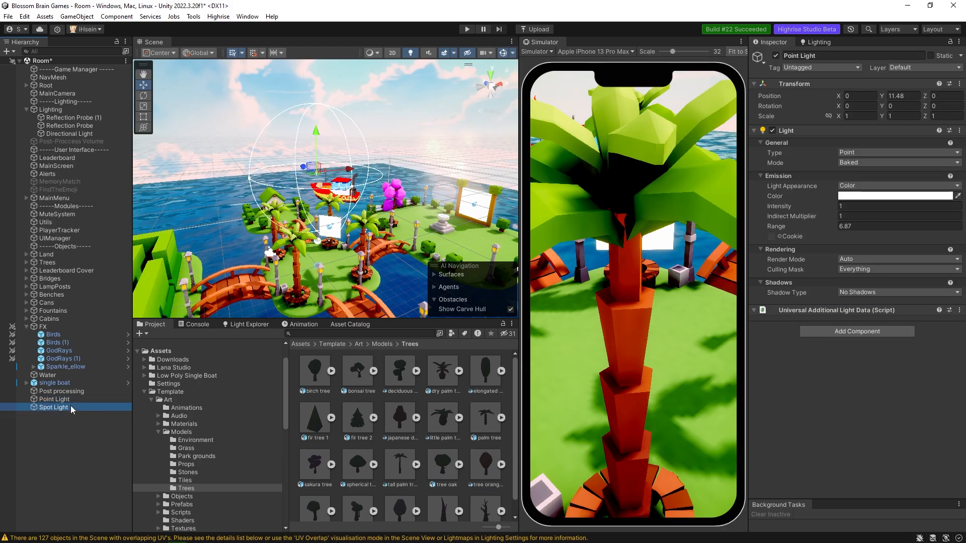
pyautogui.rightClick(801, 83)
pyautogui.click(813, 86)
# Set the Spot Light's Mode to Baked.
pyautogui.keyDown('alt'); pyautogui.moveTo(302, 236); pyautogui.dragTo(262, 242); pyautogui.keyUp('alt')
pyautogui.click(860, 163)
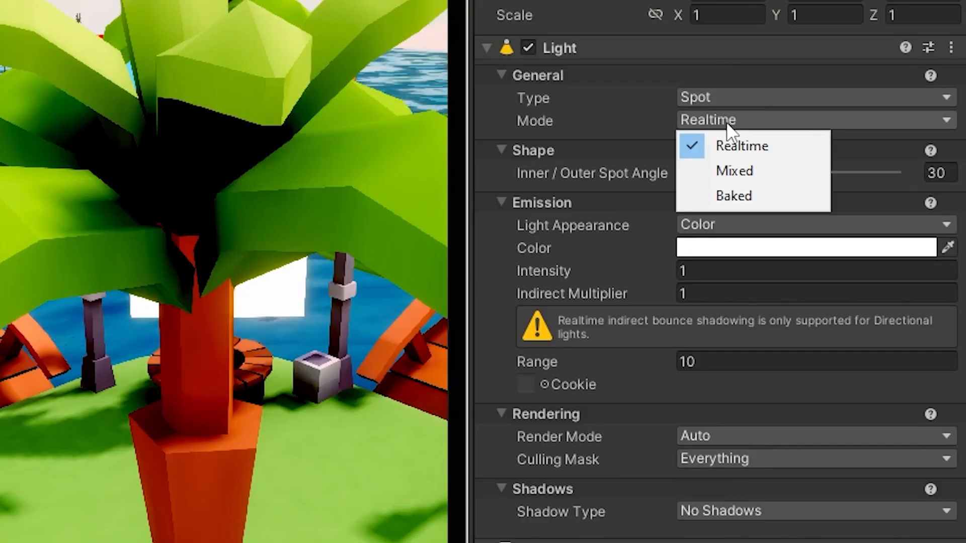
pyautogui.click(742, 198)
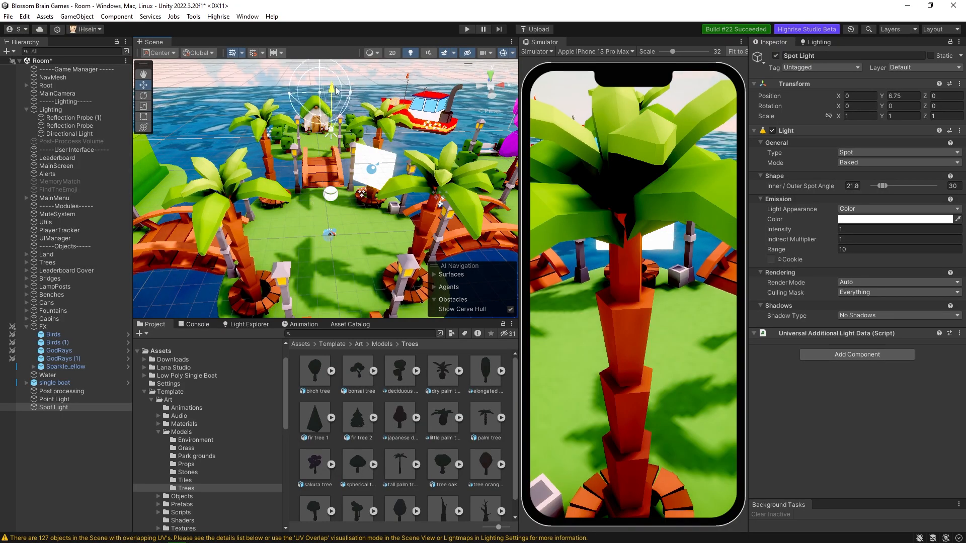
# Aim the Spot Light straight down with an X rotation of 90 and raise it to a Y position of 9.75.
pyautogui.moveTo(336, 91); pyautogui.dragTo(336, 80)
pyautogui.click(858, 105)
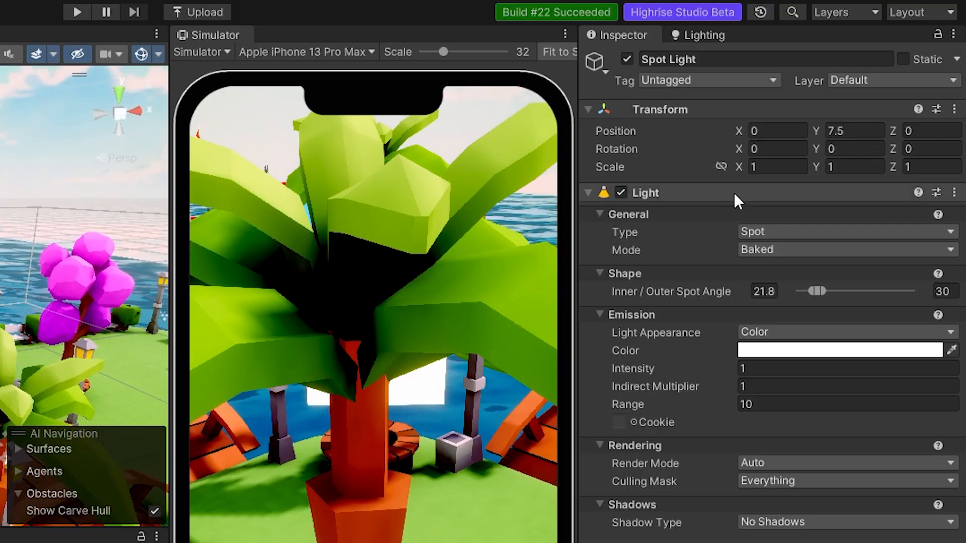
pyautogui.write('90')
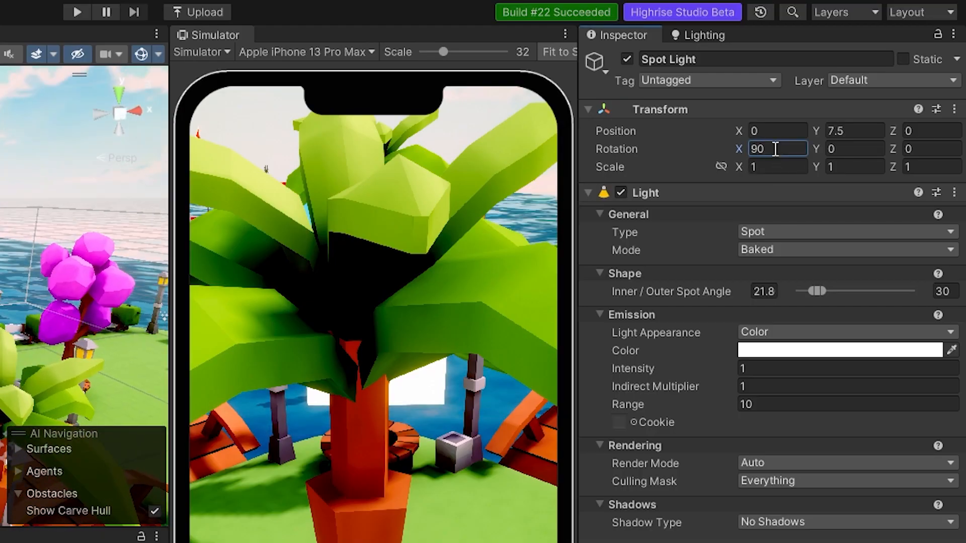
pyautogui.press('Return')
pyautogui.moveTo(323, 99); pyautogui.dragTo(324, 58)
# Adjust the Spot Light's inner and outer spot angles to about 9.92 and 56.7.
pyautogui.moveTo(322, 211); pyautogui.dragTo(376, 157, button='right')
pyautogui.press('f')
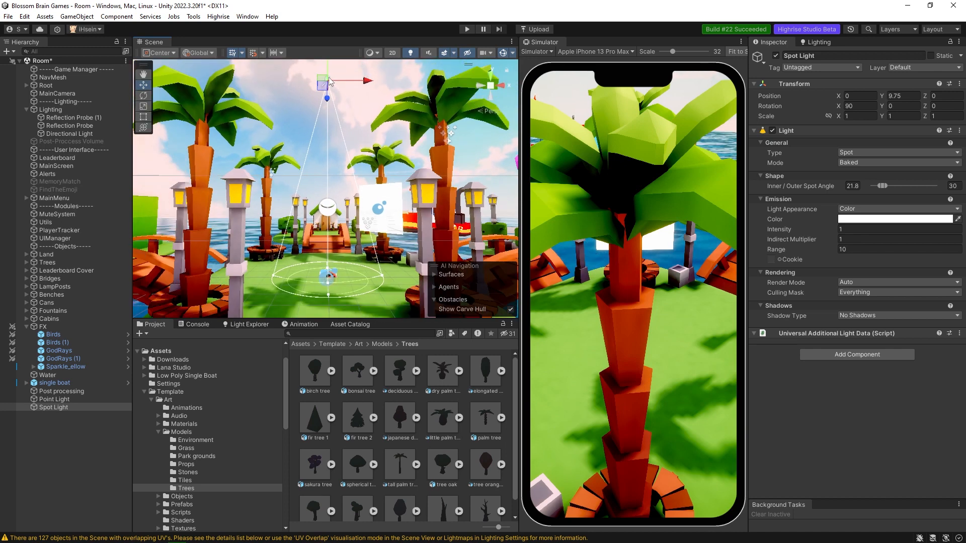
pyautogui.scroll(2, 347, 222)
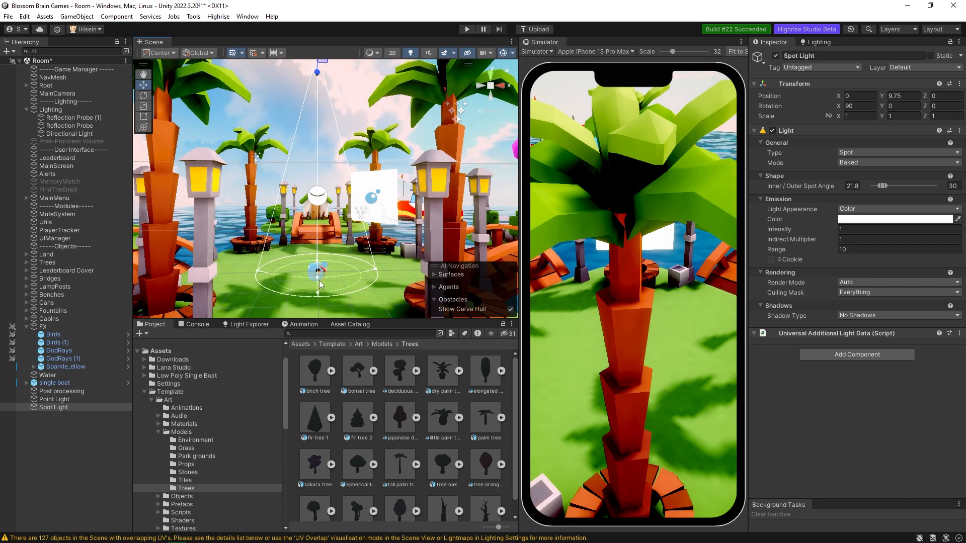
pyautogui.moveTo(880, 186)
pyautogui.mouseDown()
pyautogui.moveTo(901, 188)
pyautogui.moveTo(885, 191)
pyautogui.mouseUp()
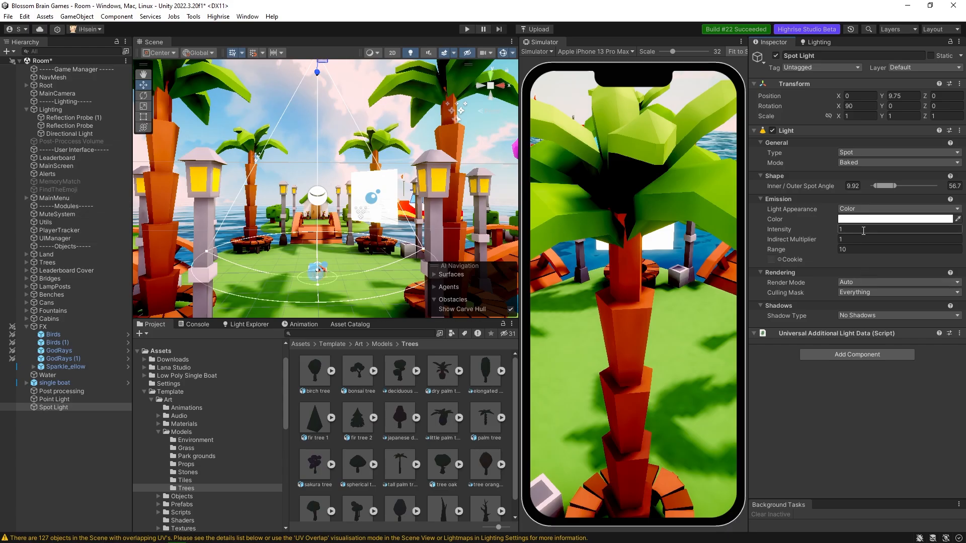
# Change the Spot Light's Color to bright yellow and raise its Intensity to about 1.05.
pyautogui.click(848, 220)
pyautogui.click(926, 271)
pyautogui.click(932, 256)
pyautogui.moveTo(933, 258); pyautogui.dragTo(923, 254)
pyautogui.click(957, 213)
pyautogui.moveTo(823, 229); pyautogui.dragTo(830, 232)
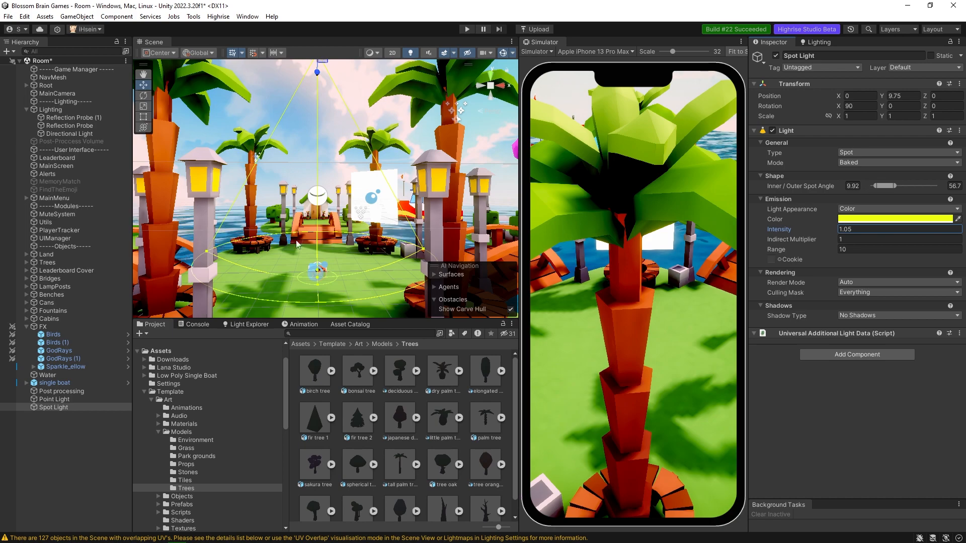
pyautogui.click(816, 42)
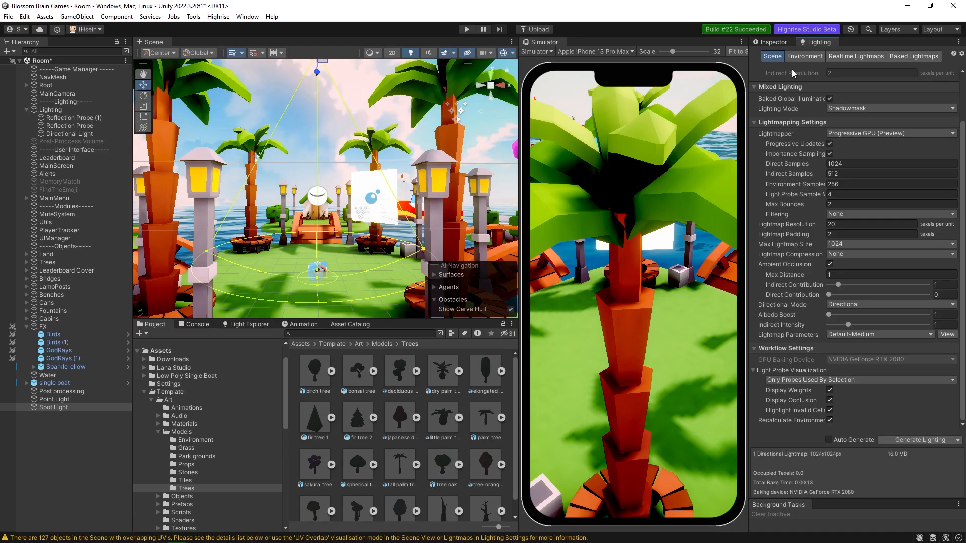
pyautogui.click(770, 41)
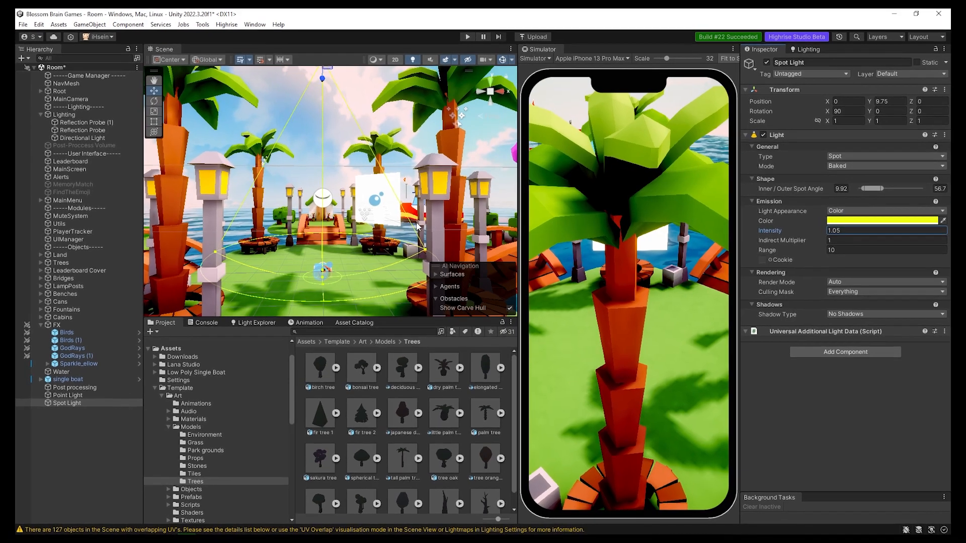
pyautogui.moveTo(268, 222); pyautogui.dragTo(458, 238, button='right')
pyautogui.press('w')
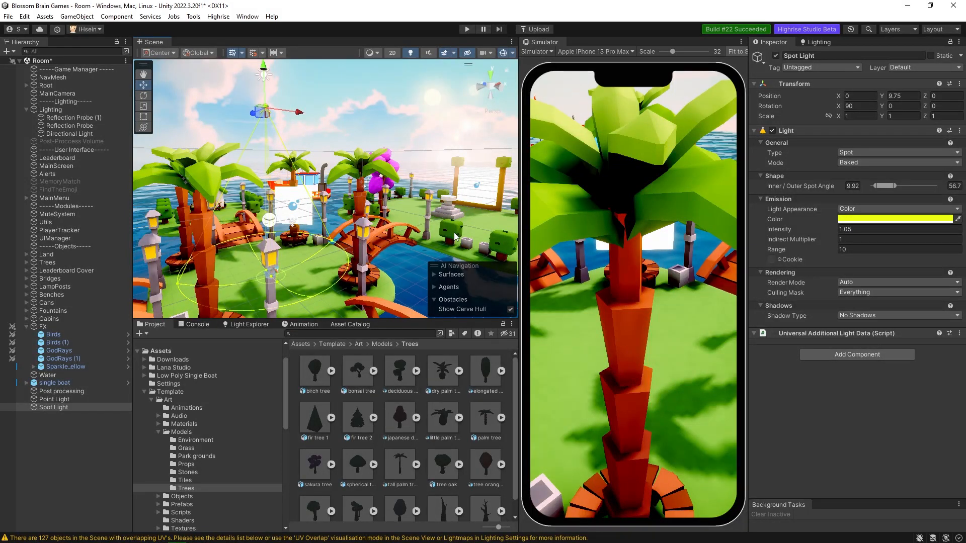
pyautogui.moveTo(435, 227); pyautogui.dragTo(436, 228, button='right')
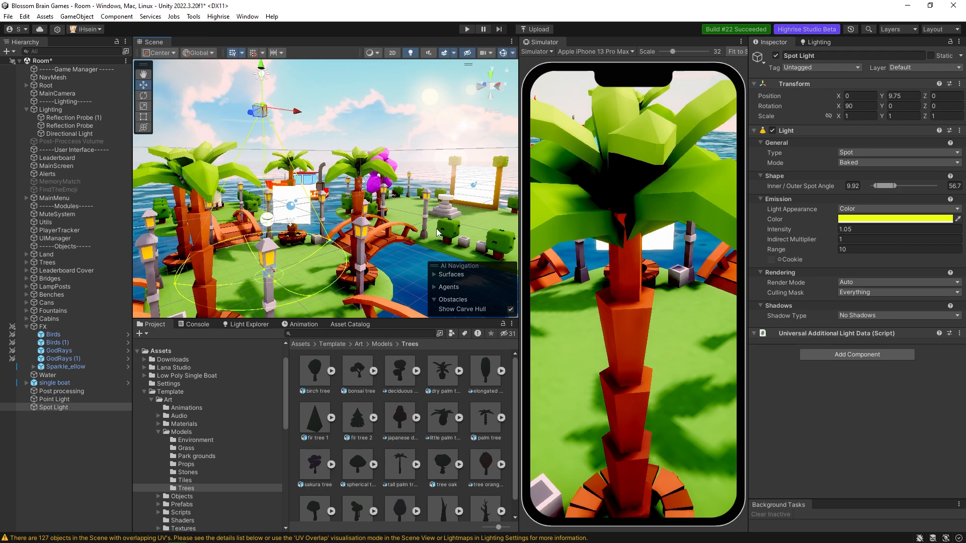